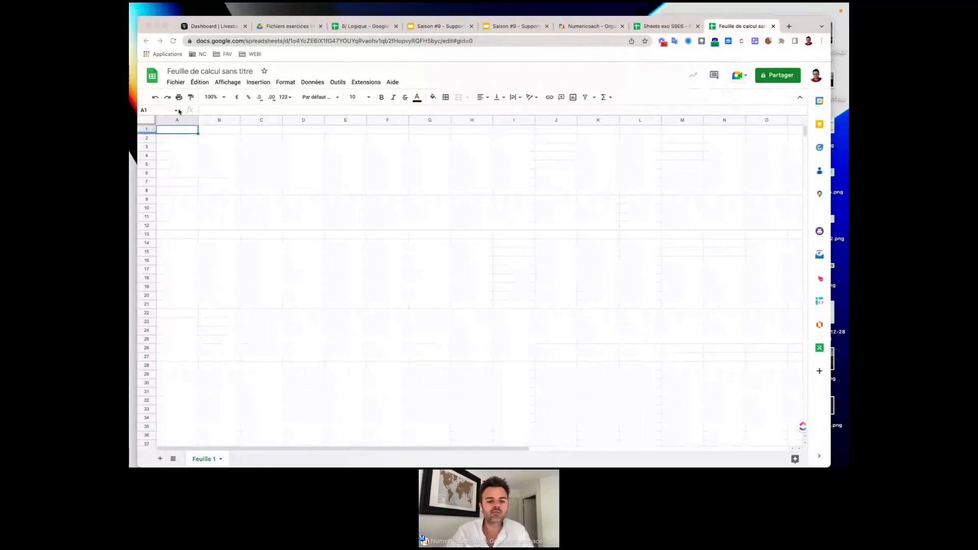
Rename the untitled spreadsheet as Fonctions Sheets and select cell A1.
{"action": "left_click", "coordinate": [190, 72]}
{"action": "type", "text": "Fo"}
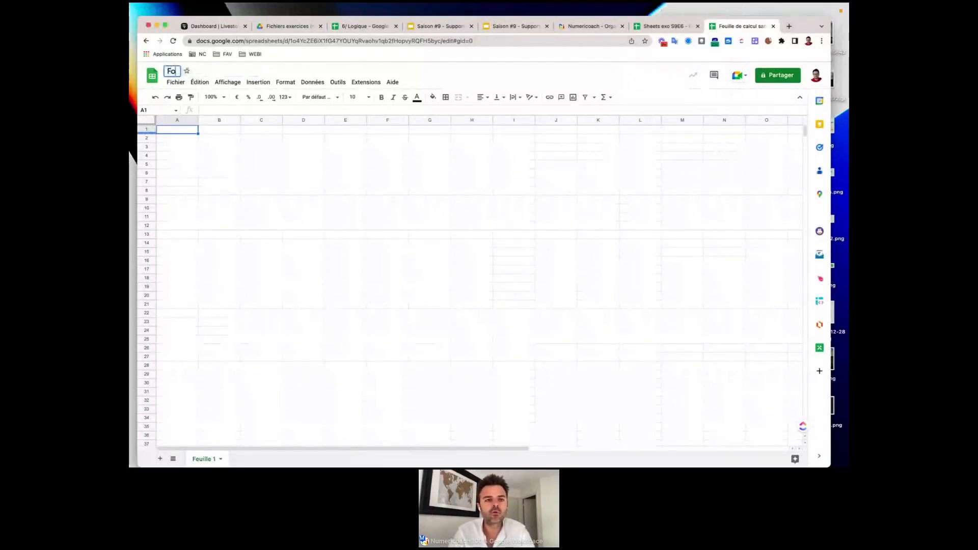
{"action": "type", "text": "nctions Sheets"}
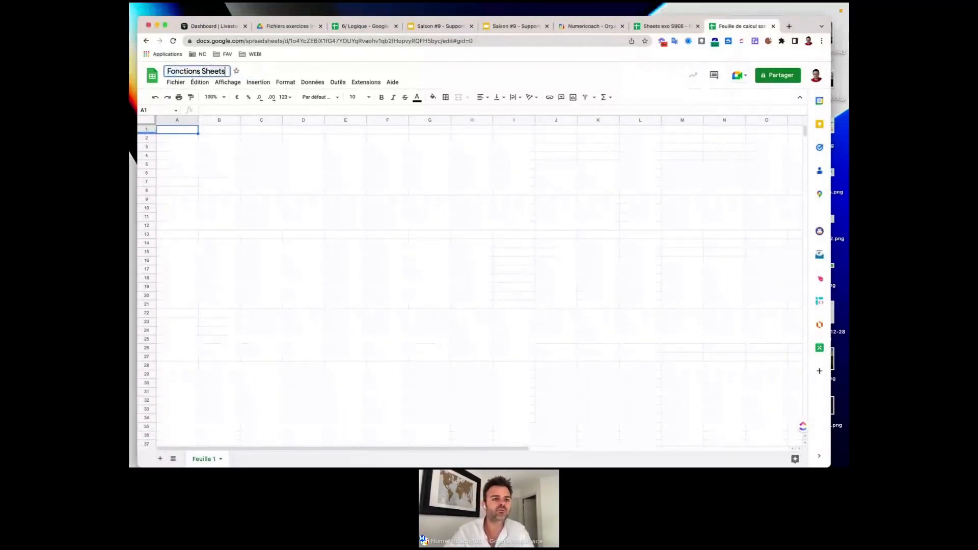
{"action": "left_click", "coordinate": [204, 145]}
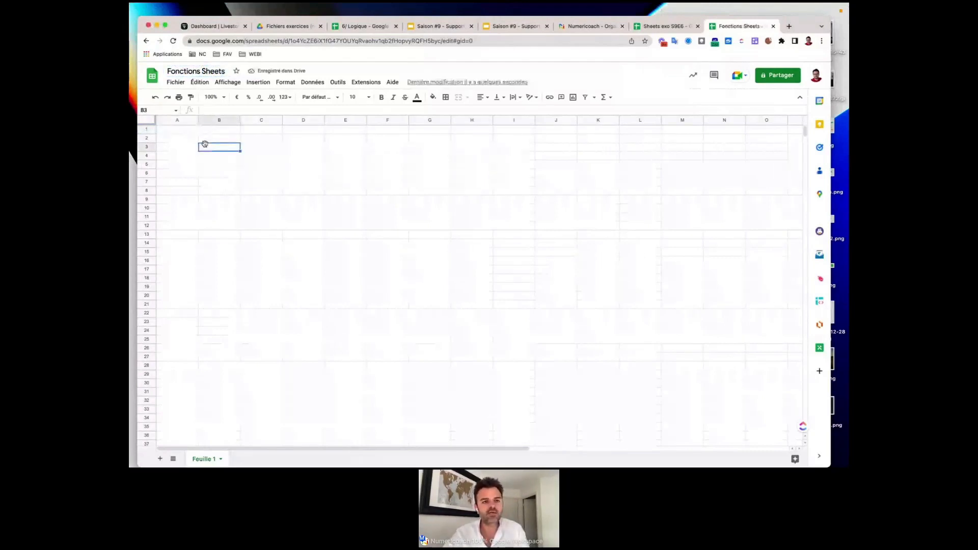
{"action": "left_click", "coordinate": [175, 130]}
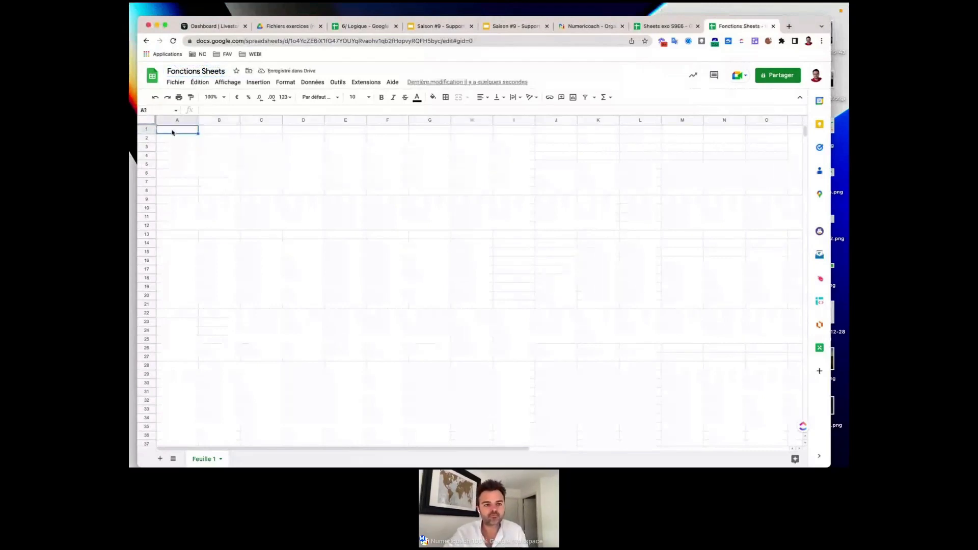
Open the help page listing all Google Sheets functions, dismiss the translation popup and copy the page's address.
{"action": "left_click", "coordinate": [393, 83]}
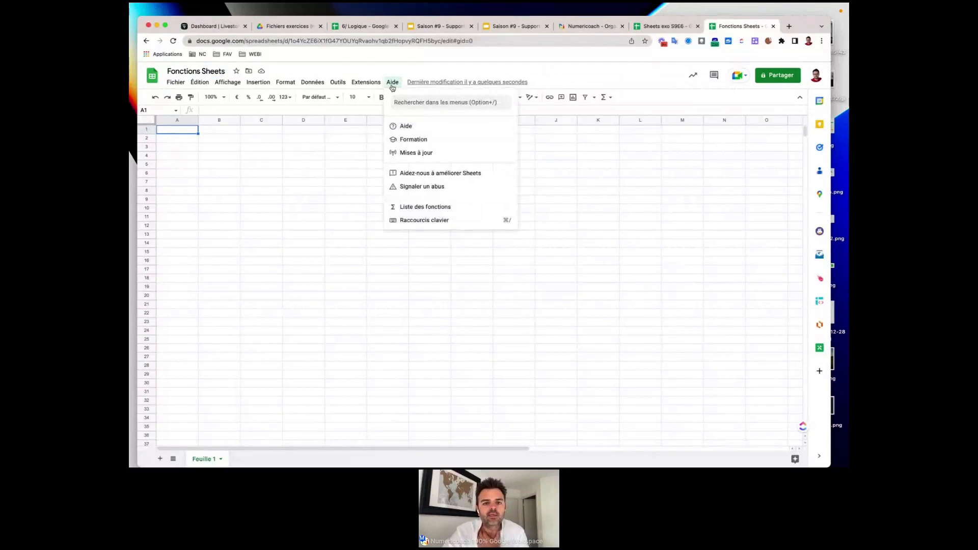
{"action": "left_click", "coordinate": [419, 208]}
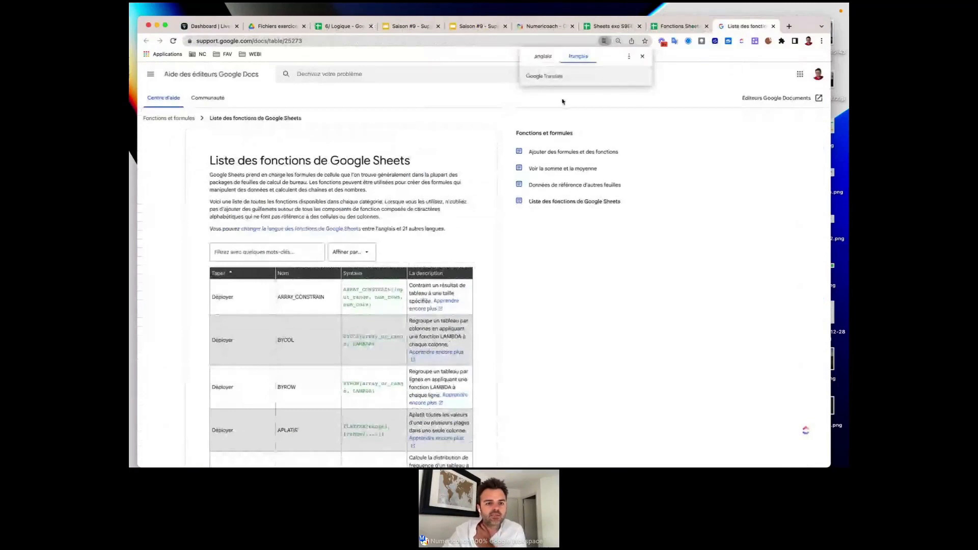
{"action": "scroll", "coordinate": [350, 319], "scroll_direction": "up", "scroll_amount": 1}
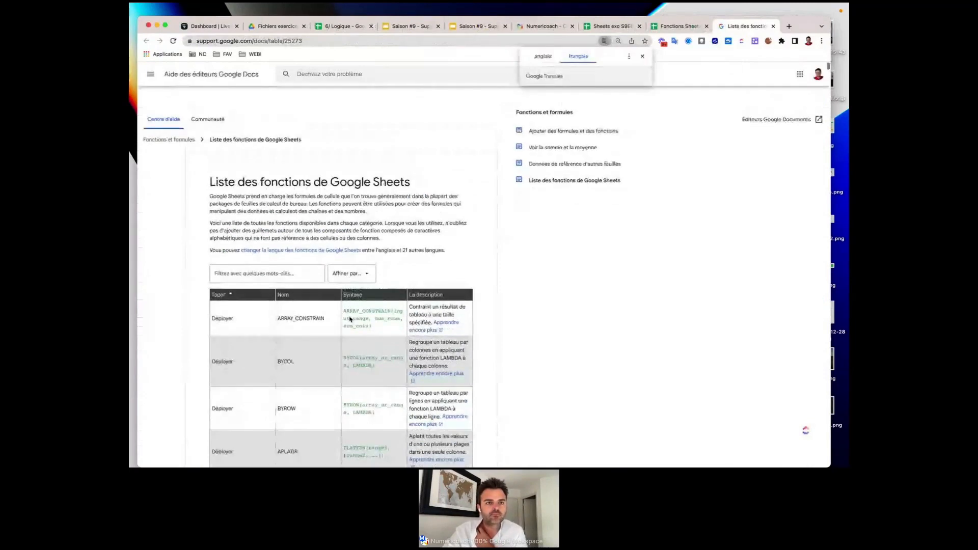
{"action": "scroll", "coordinate": [350, 320], "scroll_direction": "down", "scroll_amount": 1}
{"action": "left_click", "coordinate": [643, 57]}
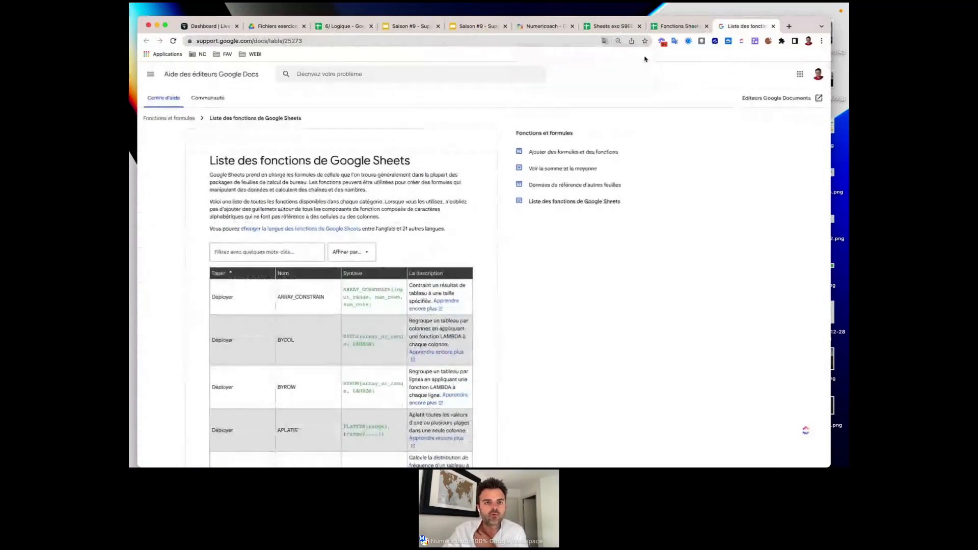
{"action": "key", "text": "super+l"}
{"action": "key", "text": "super+c"}
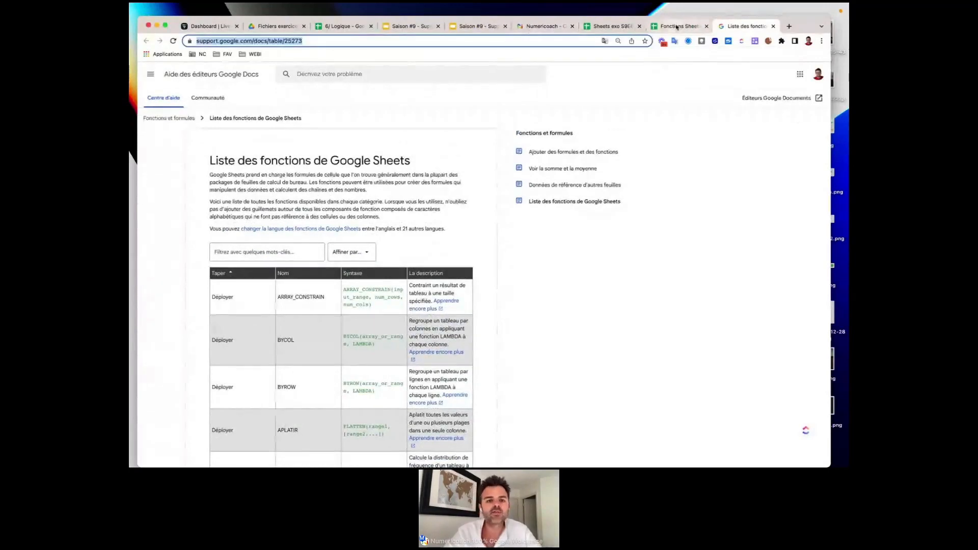
{"action": "scroll", "coordinate": [403, 245], "scroll_direction": "down", "scroll_amount": 5}
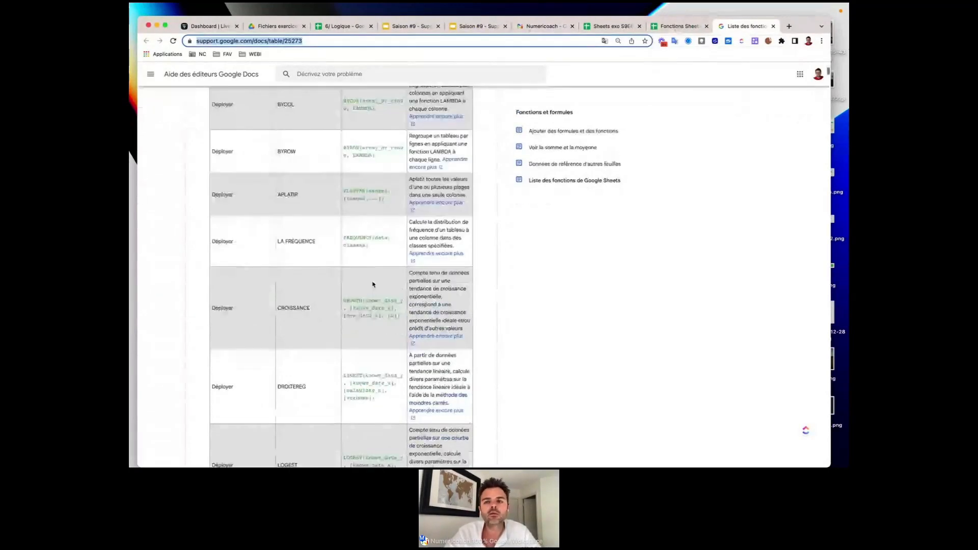
{"action": "scroll", "coordinate": [373, 284], "scroll_direction": "up", "scroll_amount": 5}
{"action": "key", "text": "ctrl+shift+Tab"}
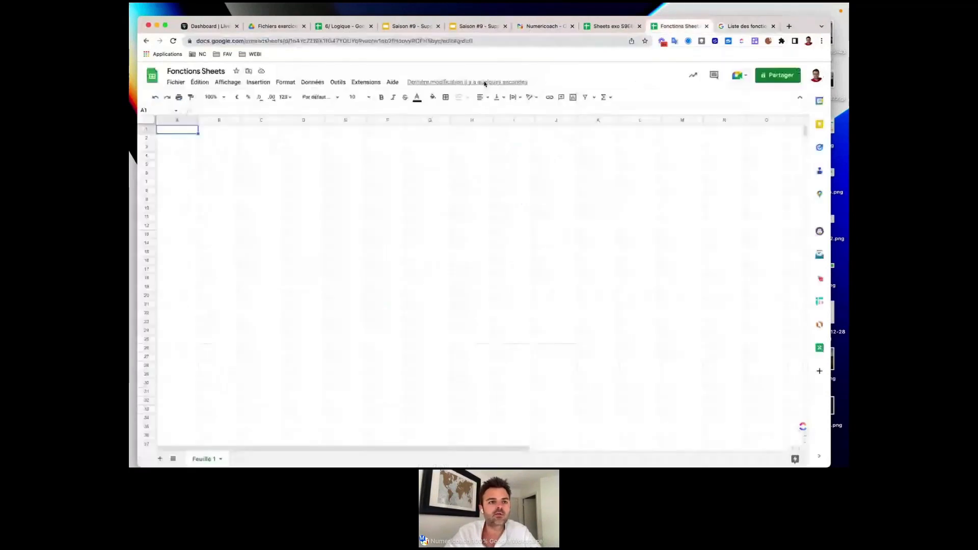
{"action": "type", "text": "="}
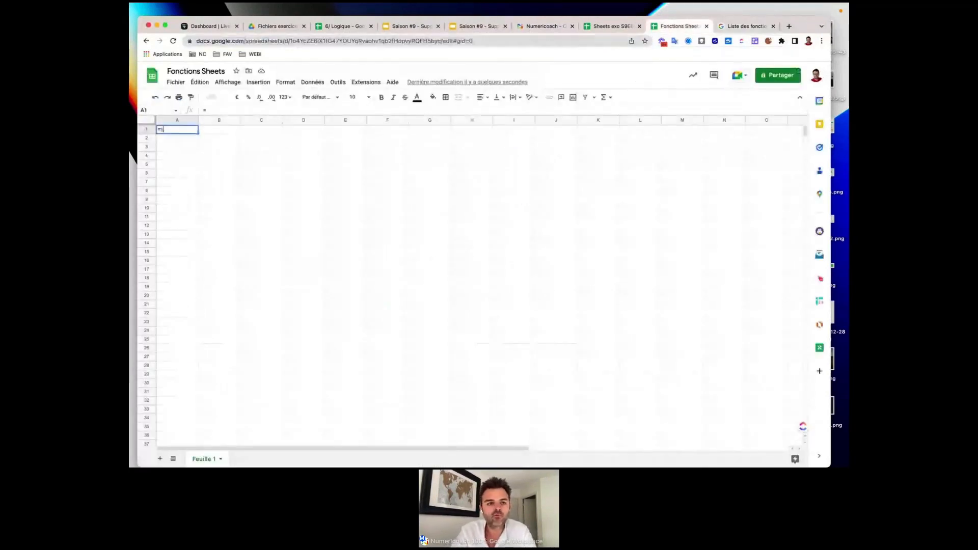
{"action": "type", "text": "import"}
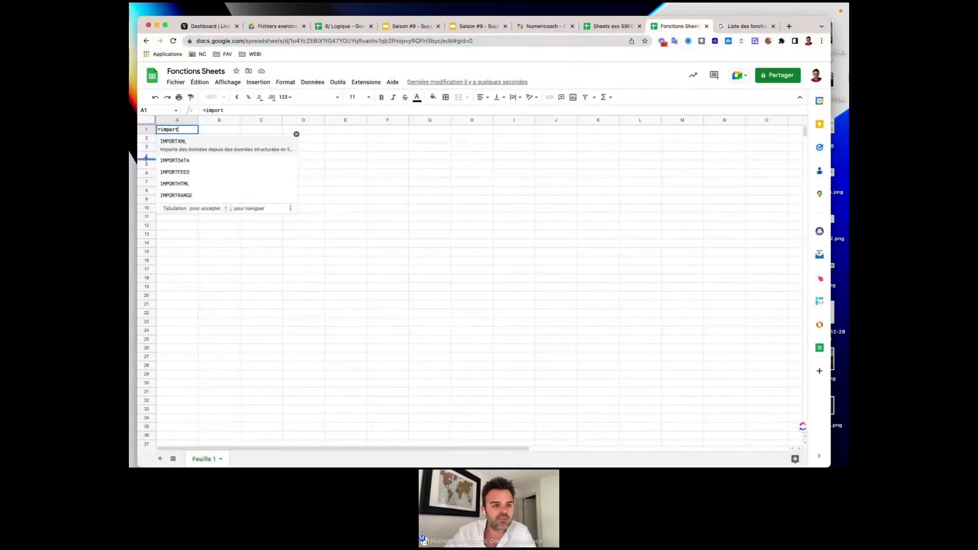
{"action": "left_click", "coordinate": [178, 184]}
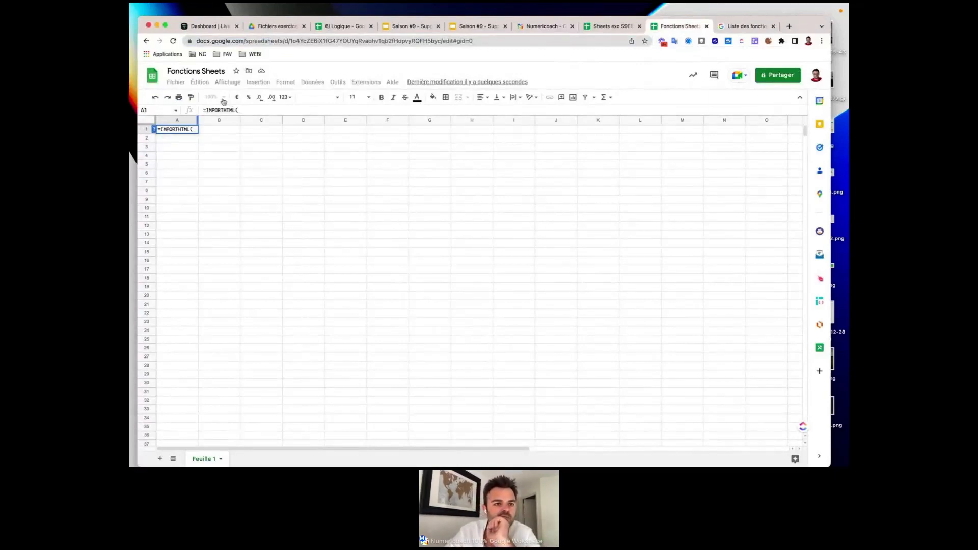
{"action": "left_click", "coordinate": [193, 129]}
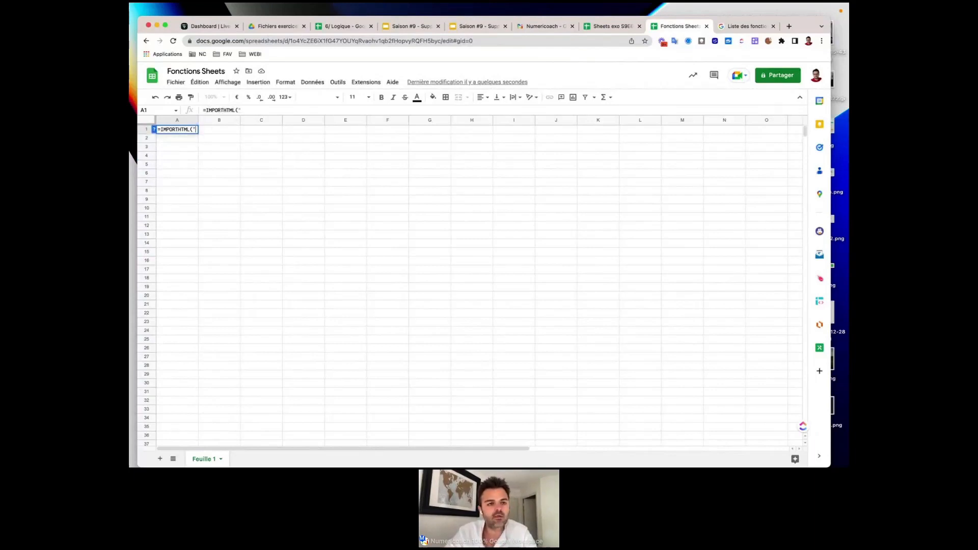
{"action": "type", "text": "\""}
{"action": "key", "text": "super+v"}
{"action": "key", "text": "BackSpace"}
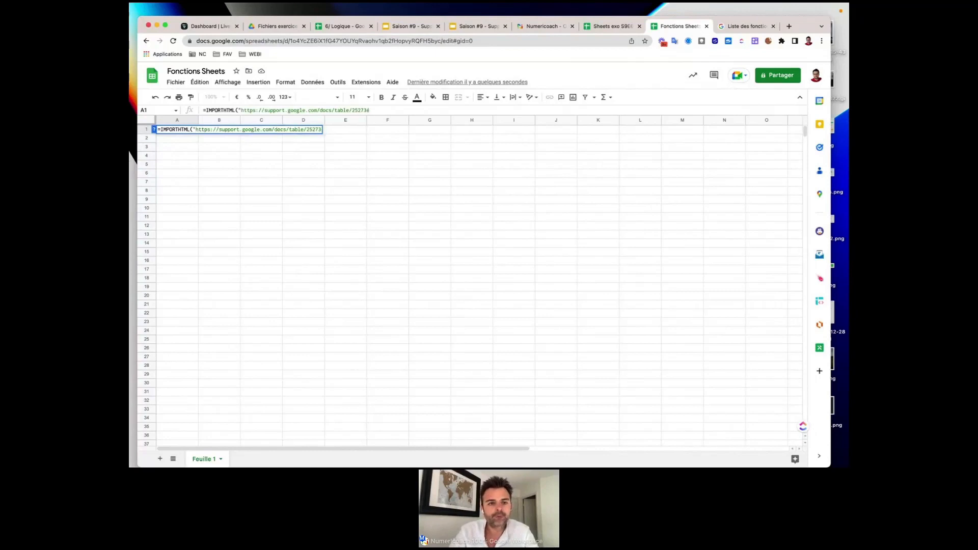
{"action": "type", "text": "\""}
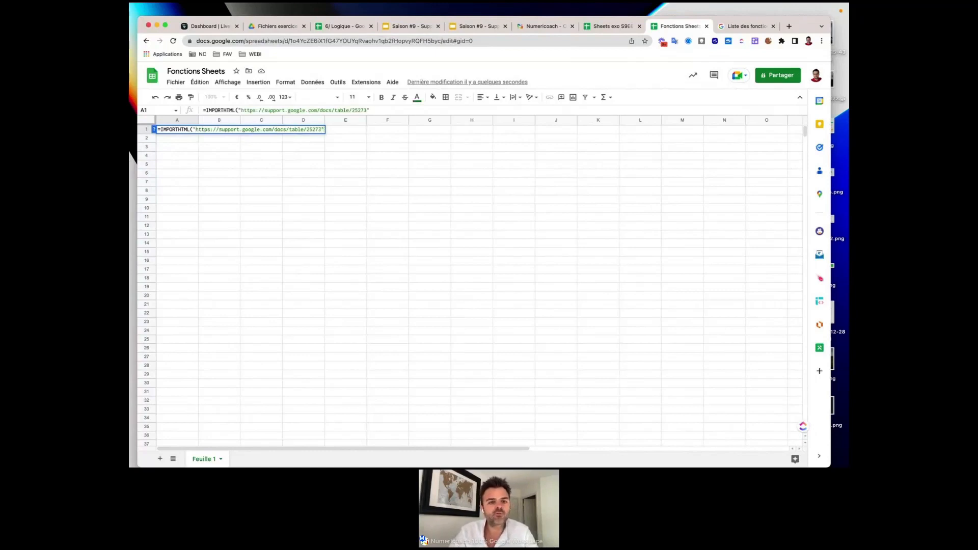
Complete the IMPORTHTML formula in A1 with "table" as second argument to import the function list.
{"action": "type", "text": ";"}
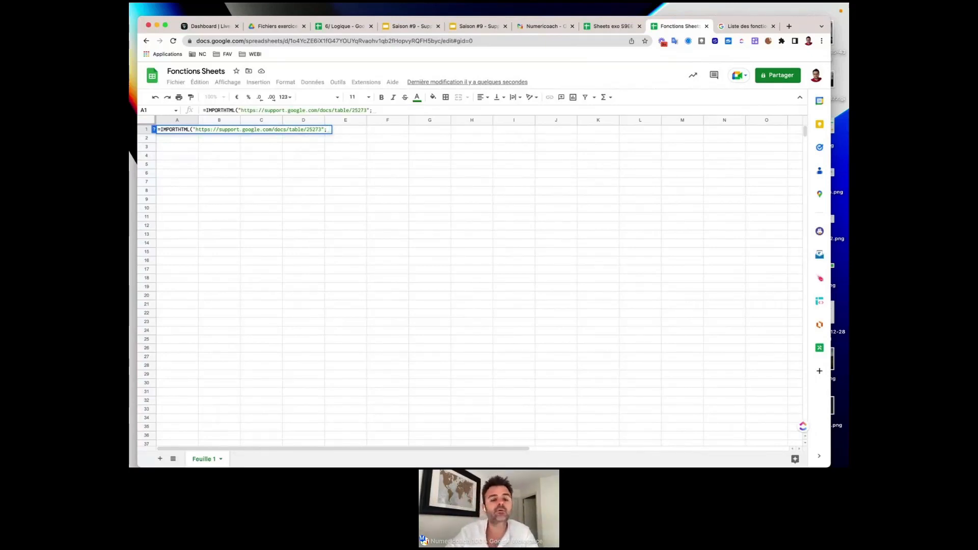
{"action": "type", "text": "\""}
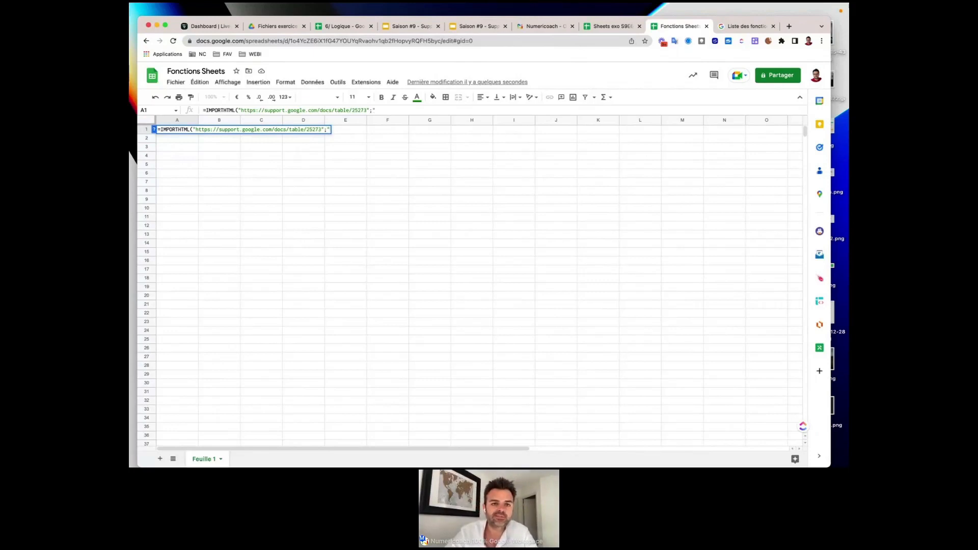
{"action": "type", "text": "table"}
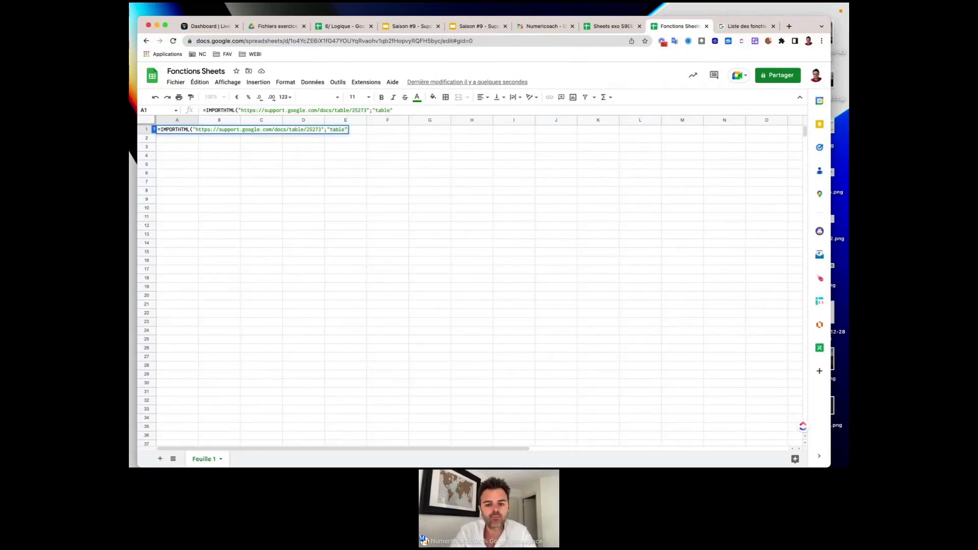
{"action": "type", "text": "\")"}
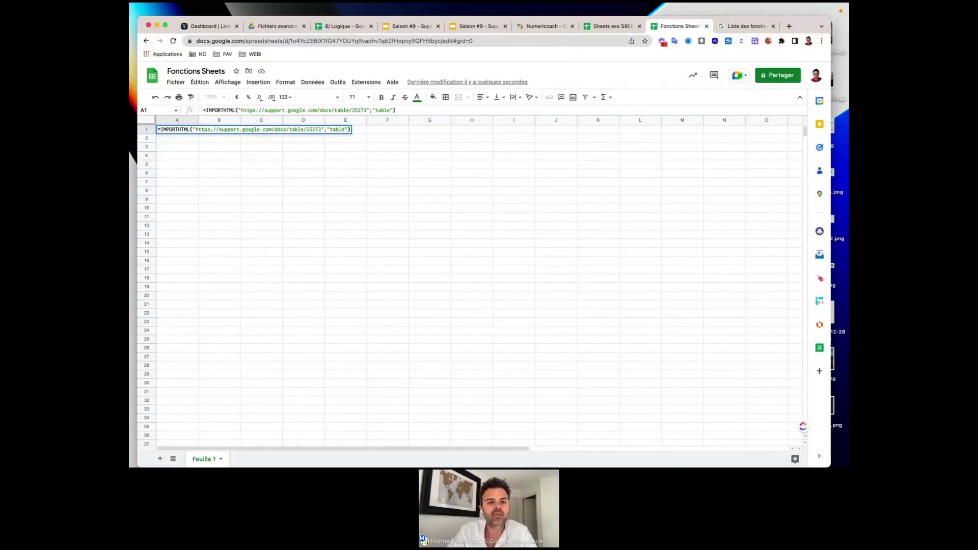
{"action": "key", "text": "Return"}
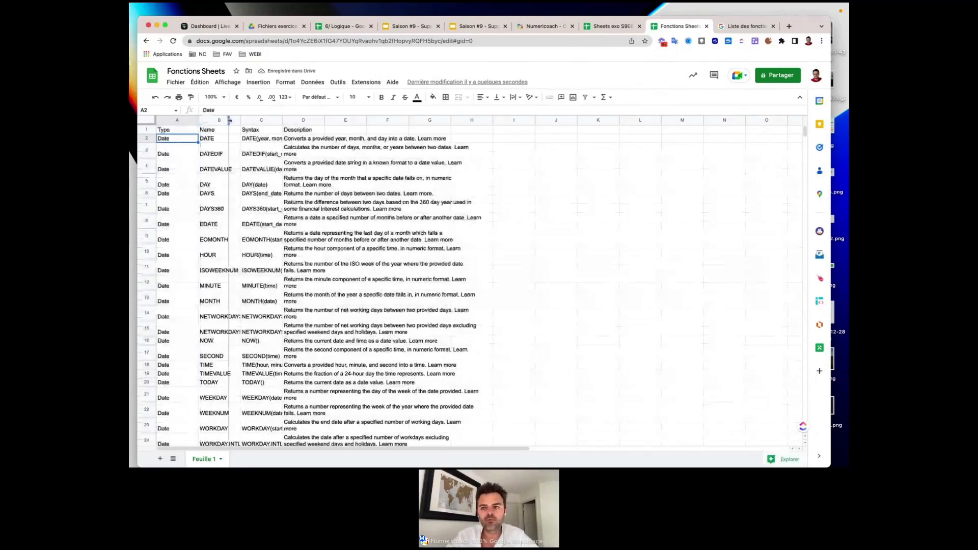
Widen column A and select row 504 at the end of the imported function list.
{"action": "left_click_drag", "start_coordinate": [229, 119], "coordinate": [233, 119]}
{"action": "left_click", "coordinate": [250, 153]}
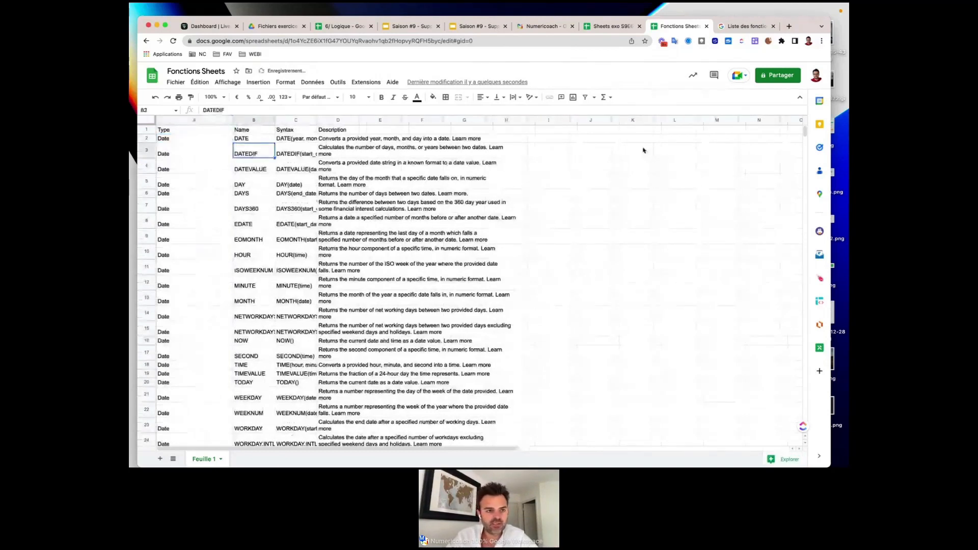
{"action": "left_click_drag", "start_coordinate": [805, 133], "coordinate": [799, 306]}
{"action": "scroll", "coordinate": [148, 258], "scroll_direction": "down", "scroll_amount": 5}
{"action": "left_click", "coordinate": [149, 259]}
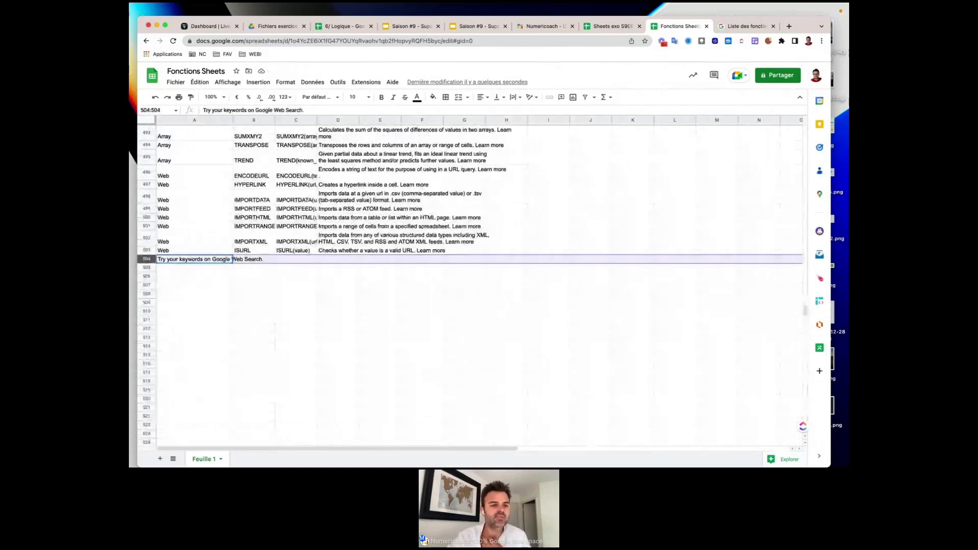
{"action": "left_click", "coordinate": [164, 260]}
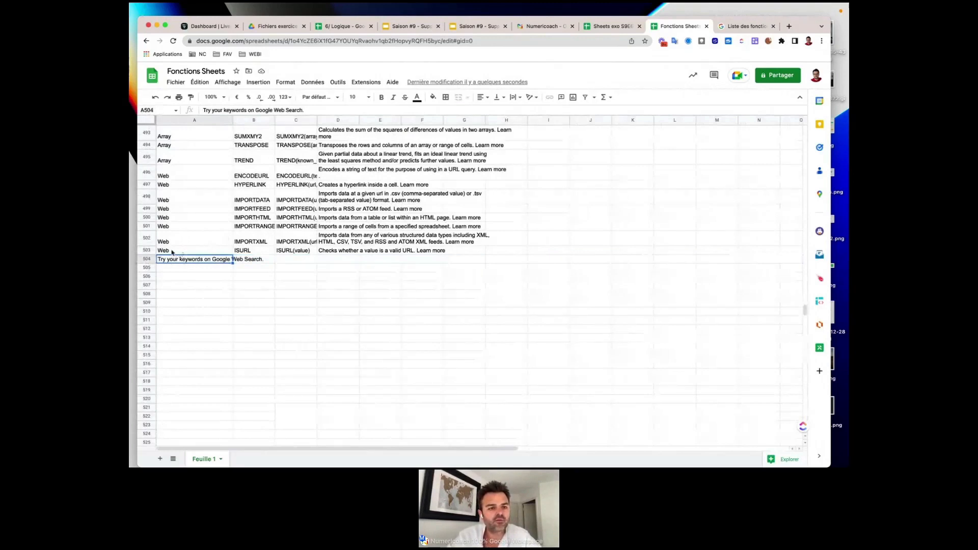
{"action": "left_click", "coordinate": [146, 259]}
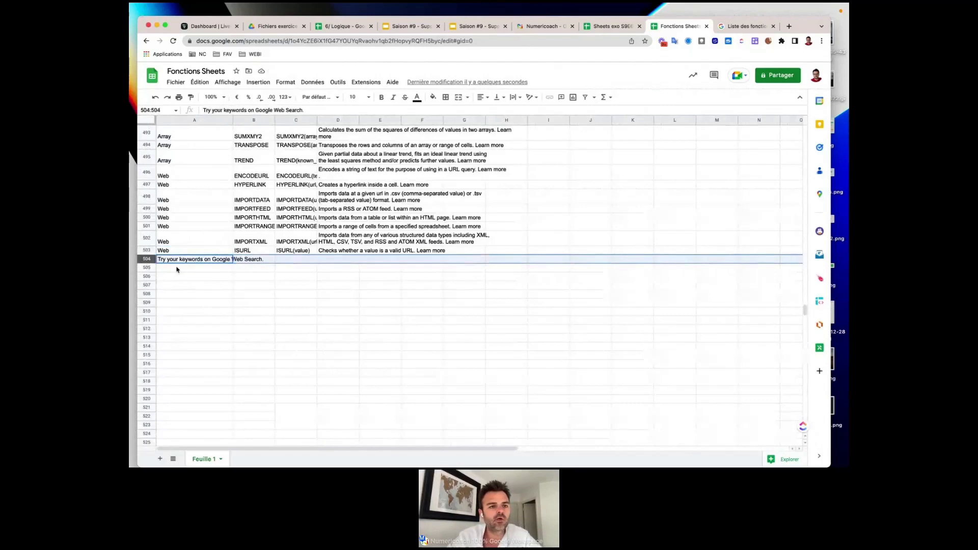
Return to the header row and review the IMPORTHTML formula in A1 without changing it.
{"action": "scroll", "coordinate": [177, 270], "scroll_direction": "up", "scroll_amount": 10}
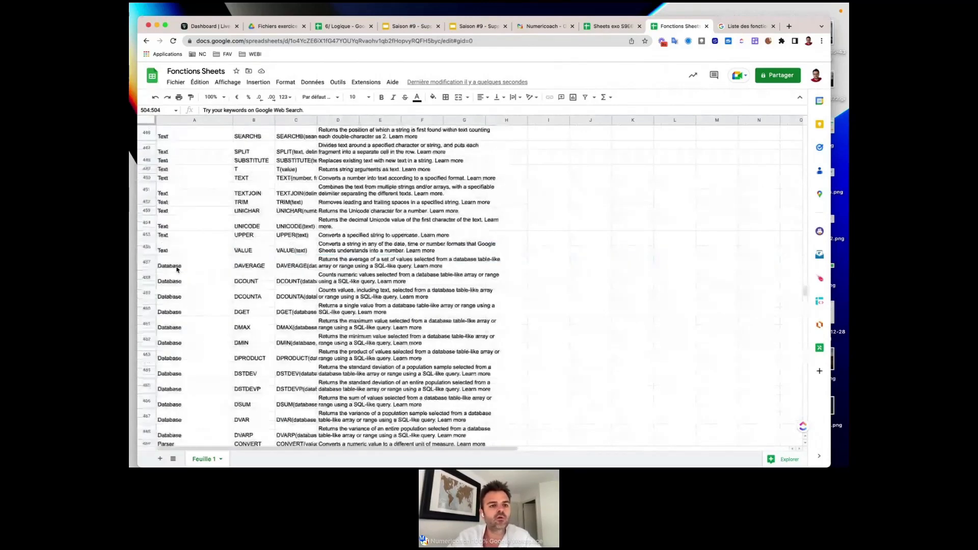
{"action": "scroll", "coordinate": [177, 270], "scroll_direction": "up", "scroll_amount": 20}
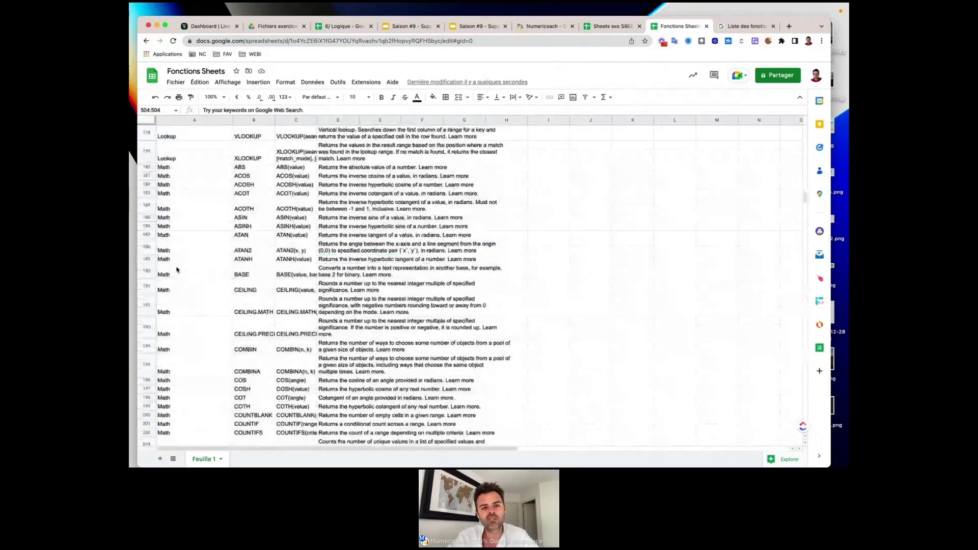
{"action": "scroll", "coordinate": [177, 269], "scroll_direction": "up", "scroll_amount": 20}
{"action": "left_click", "coordinate": [202, 163]}
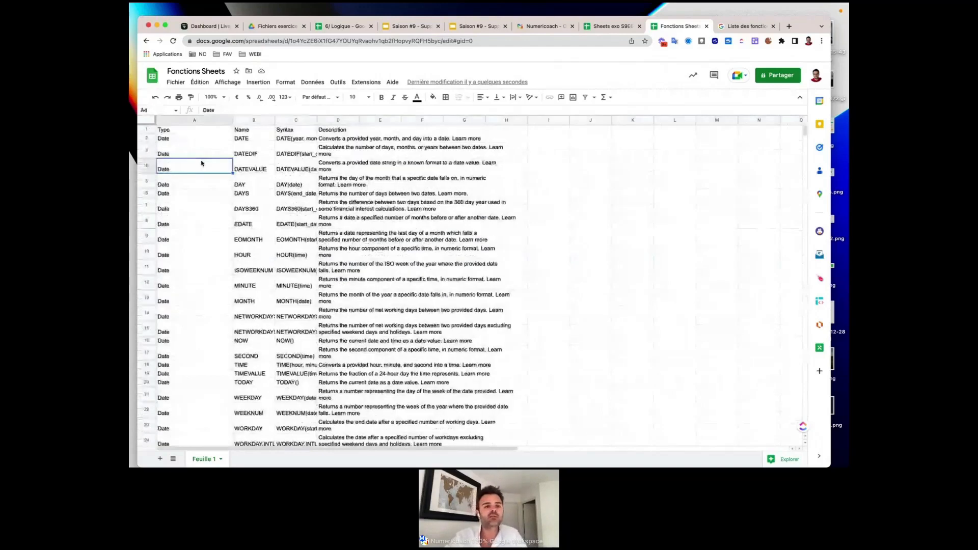
{"action": "left_click", "coordinate": [146, 129]}
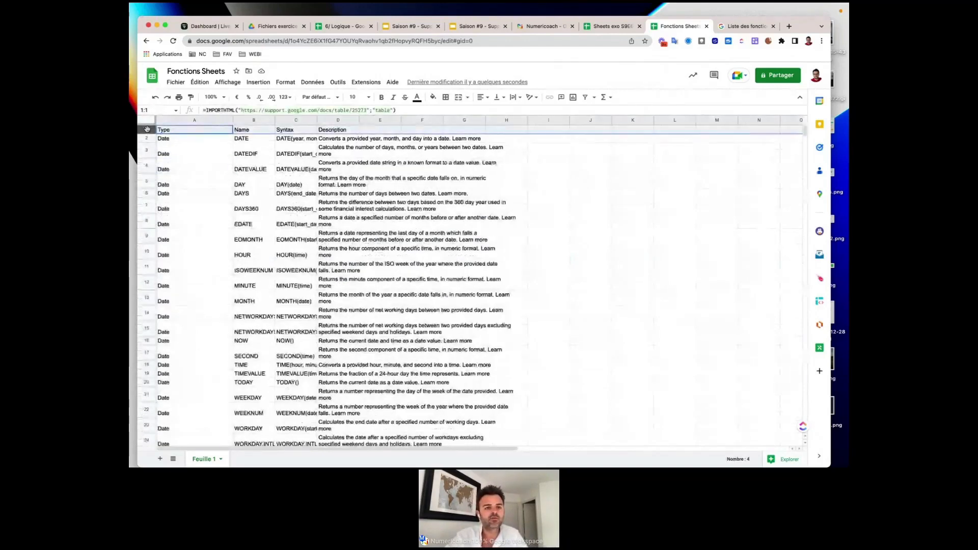
{"action": "key", "text": "Return"}
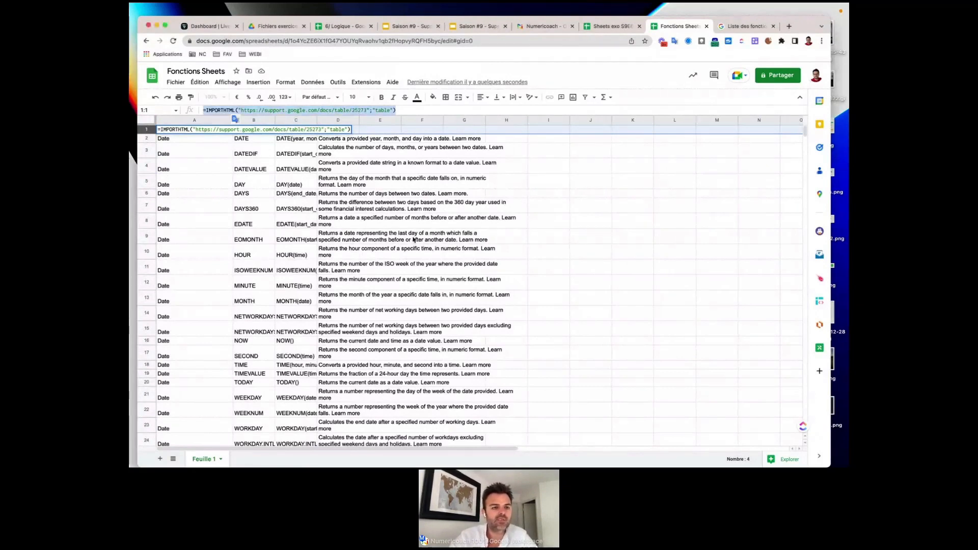
{"action": "left_click", "coordinate": [307, 218]}
Select column A and look through the function types down to the end of the imported list.
{"action": "left_click", "coordinate": [194, 121]}
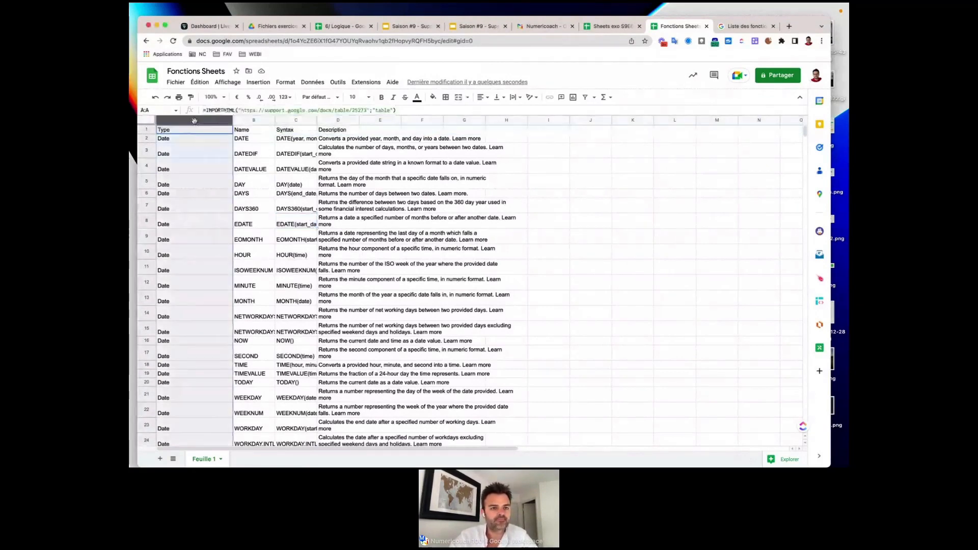
{"action": "scroll", "coordinate": [199, 246], "scroll_direction": "down", "scroll_amount": 1}
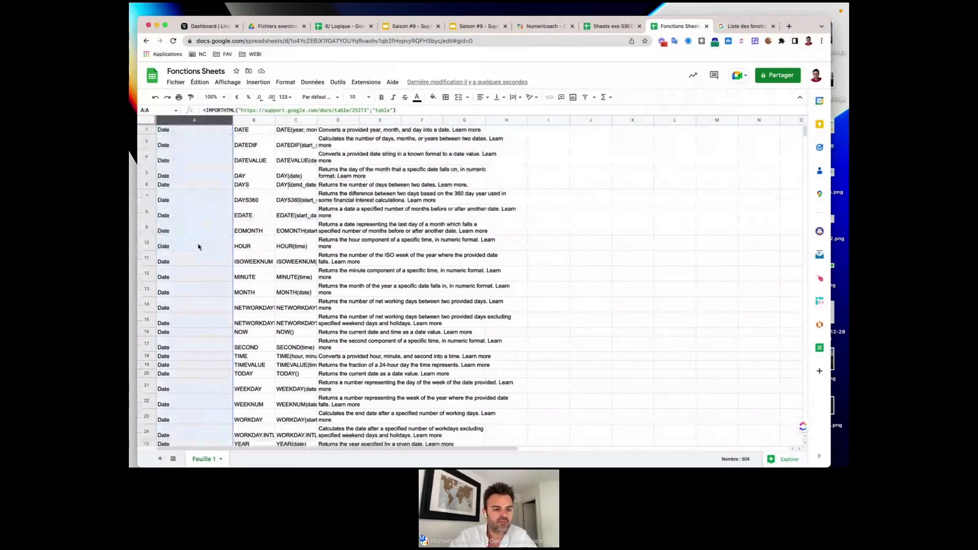
{"action": "scroll", "coordinate": [199, 246], "scroll_direction": "down", "scroll_amount": 15}
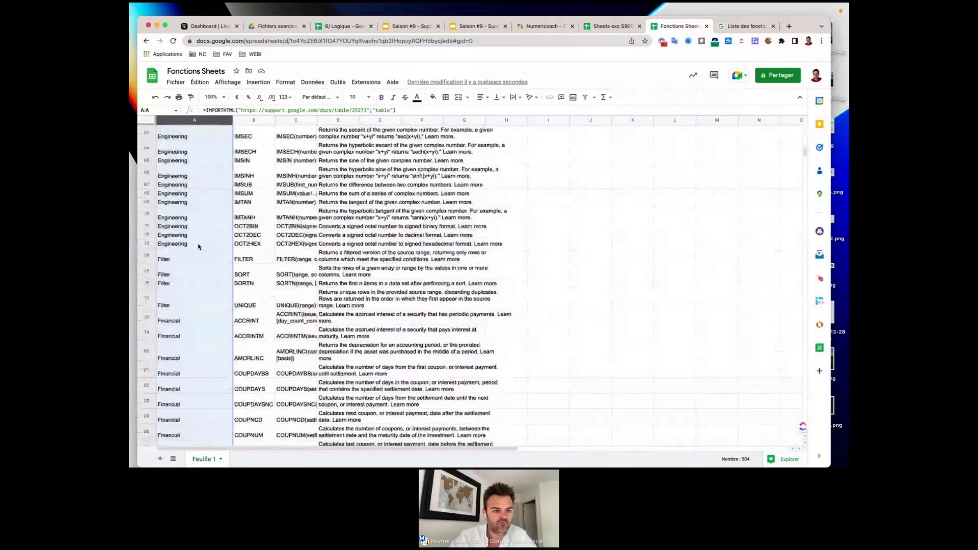
{"action": "scroll", "coordinate": [198, 247], "scroll_direction": "down", "scroll_amount": 20}
{"action": "scroll", "coordinate": [199, 246], "scroll_direction": "down", "scroll_amount": 20}
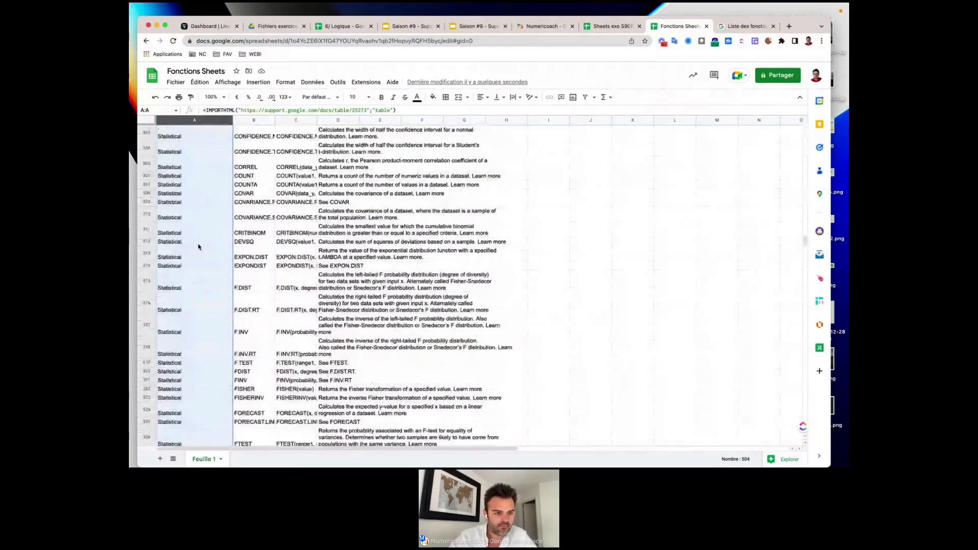
{"action": "scroll", "coordinate": [199, 247], "scroll_direction": "down", "scroll_amount": 20}
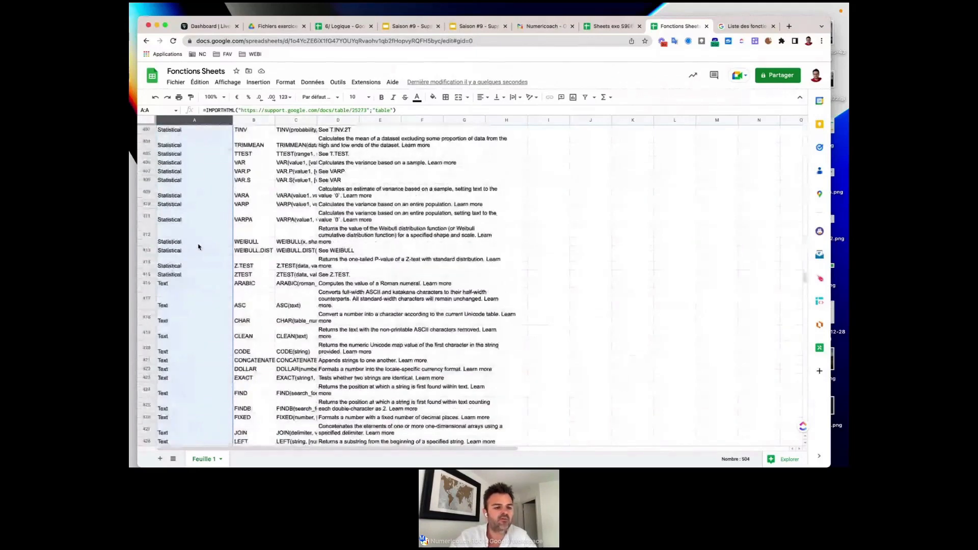
{"action": "scroll", "coordinate": [198, 246], "scroll_direction": "down", "scroll_amount": 20}
{"action": "scroll", "coordinate": [199, 246], "scroll_direction": "down", "scroll_amount": 3}
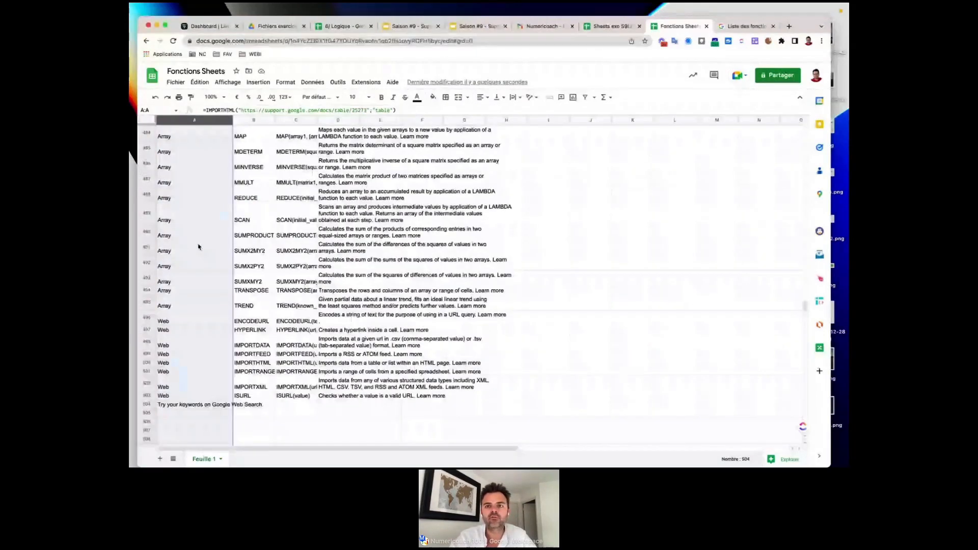
{"action": "scroll", "coordinate": [198, 246], "scroll_direction": "up", "scroll_amount": 7}
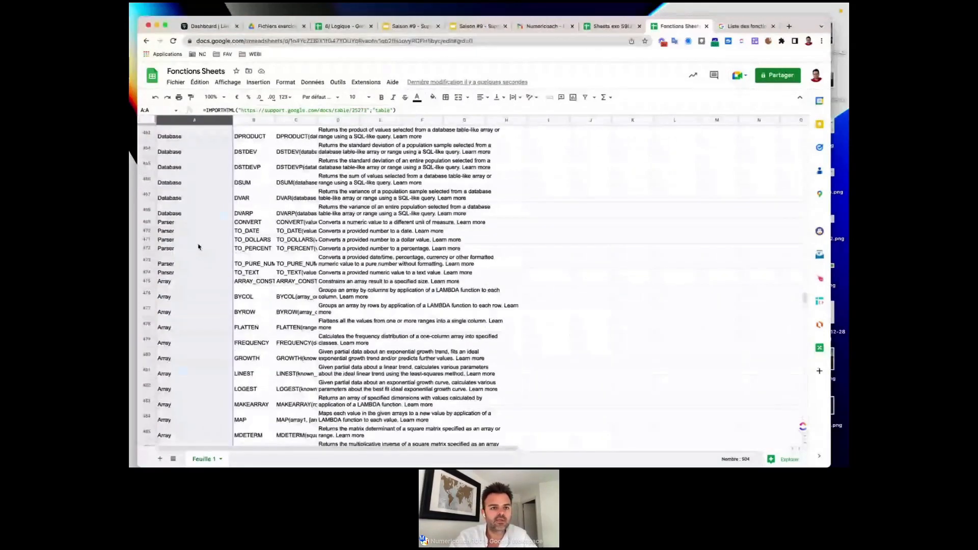
{"action": "scroll", "coordinate": [198, 247], "scroll_direction": "up", "scroll_amount": 15}
{"action": "scroll", "coordinate": [199, 247], "scroll_direction": "up", "scroll_amount": 2}
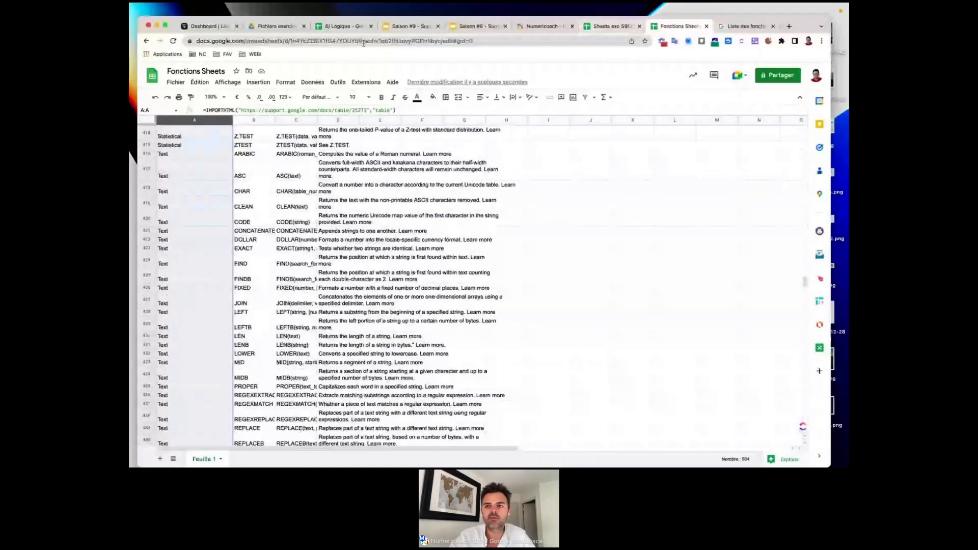
Open the bookmarked liste functions spreadsheet in a new tab and look through the French function list on Feuille 1.
{"action": "left_click", "coordinate": [253, 54]}
{"action": "middle_click", "coordinate": [273, 92]}
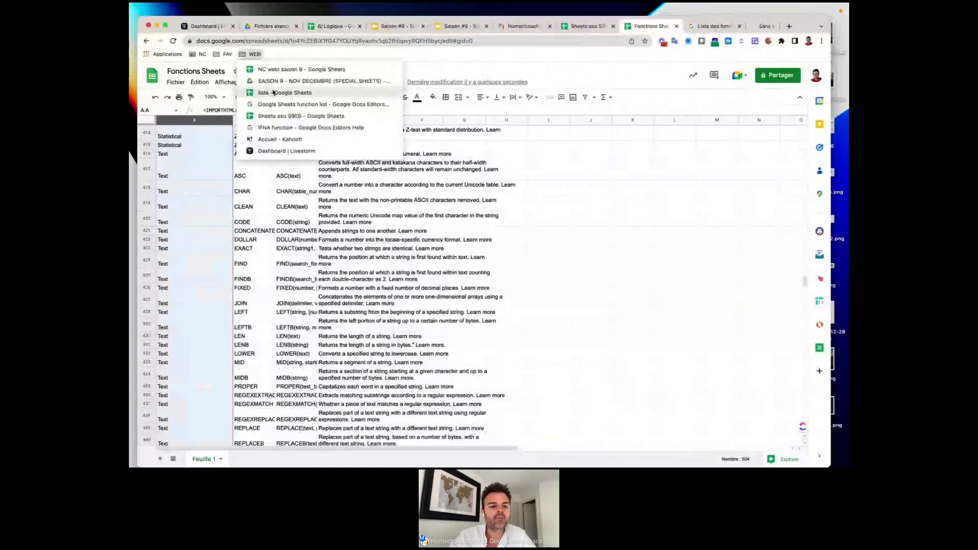
{"action": "left_click", "coordinate": [732, 26]}
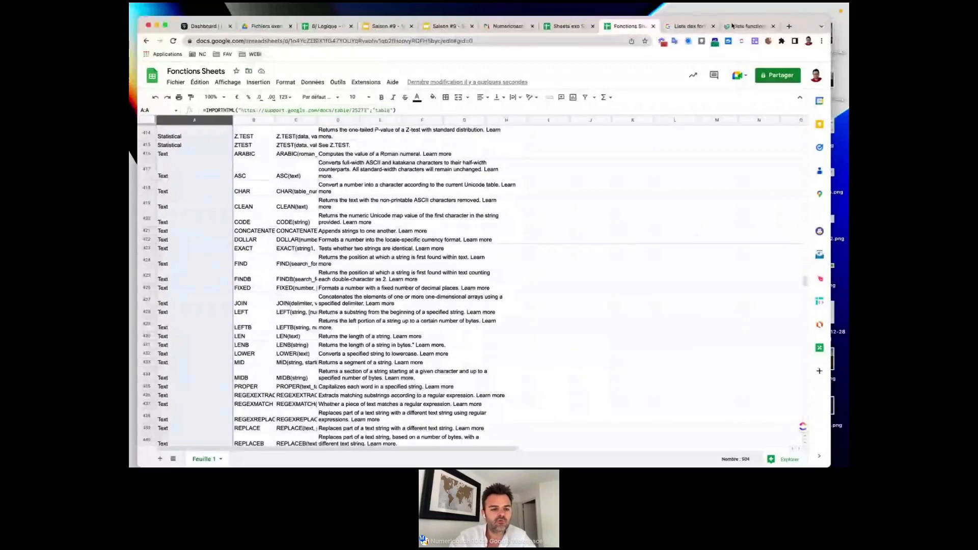
{"action": "left_click", "coordinate": [732, 25]}
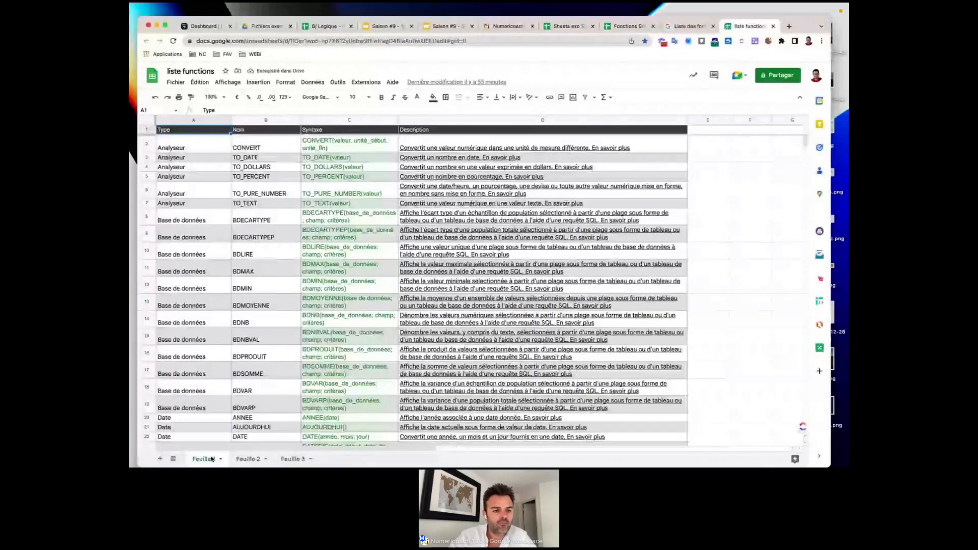
{"action": "left_click", "coordinate": [187, 303]}
{"action": "scroll", "coordinate": [187, 303], "scroll_direction": "down", "scroll_amount": 10}
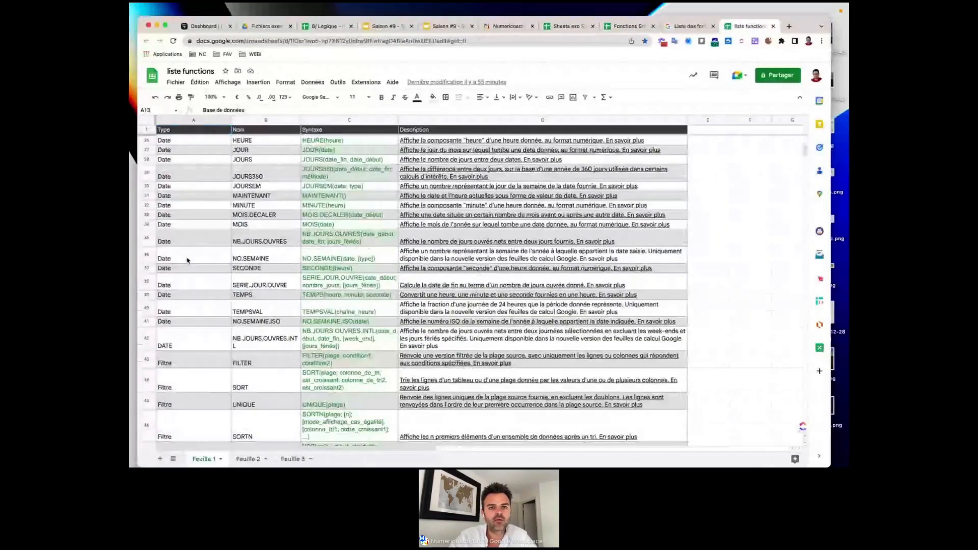
{"action": "scroll", "coordinate": [187, 260], "scroll_direction": "up", "scroll_amount": 10}
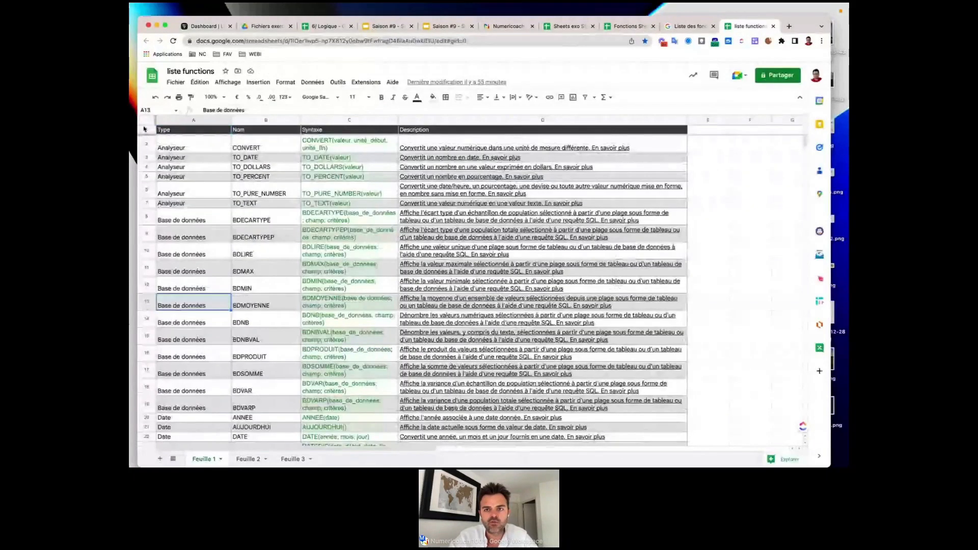
Create a filter view from header row 1 of the French function list.
{"action": "left_click", "coordinate": [146, 130]}
{"action": "left_click", "coordinate": [594, 96]}
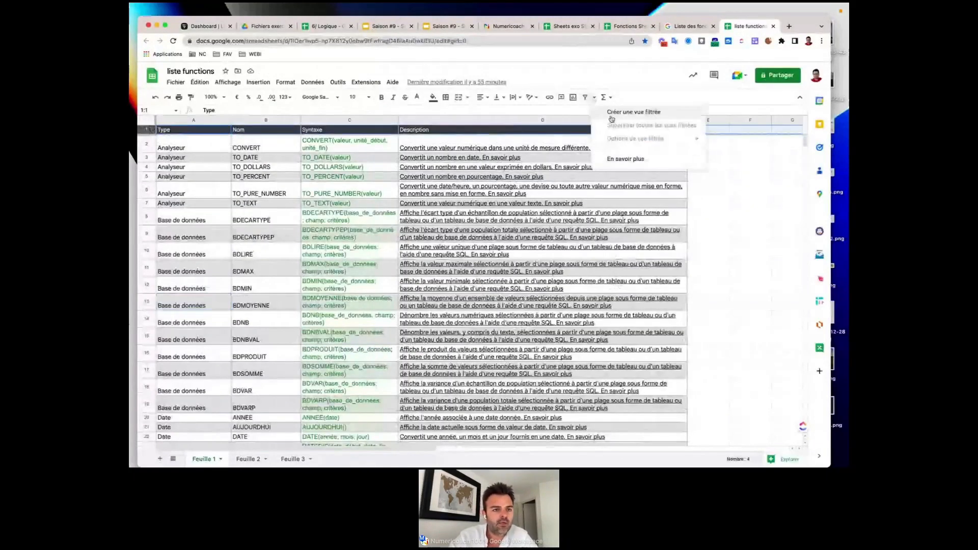
{"action": "left_click", "coordinate": [619, 114]}
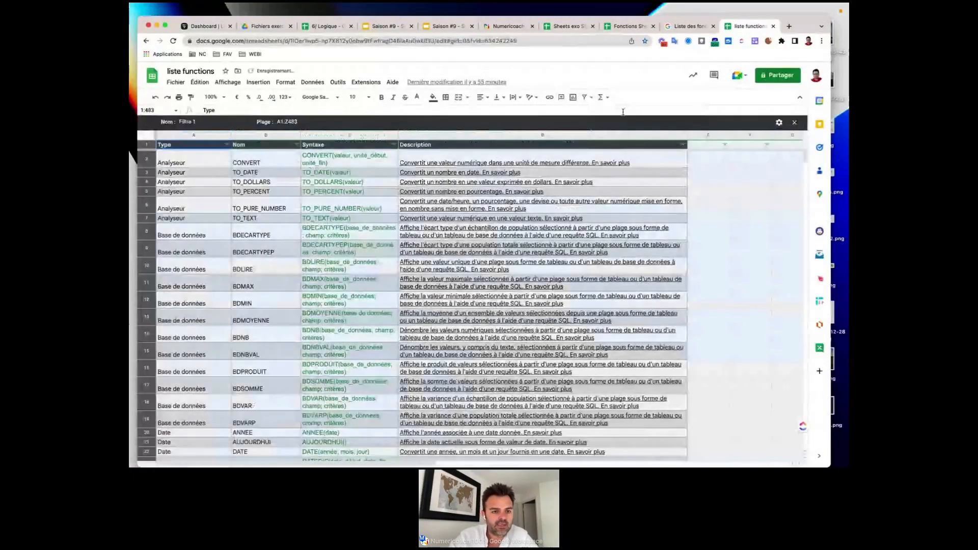
Review the values offered by the Type column's filter without applying any, and close the filter view.
{"action": "left_click", "coordinate": [227, 145]}
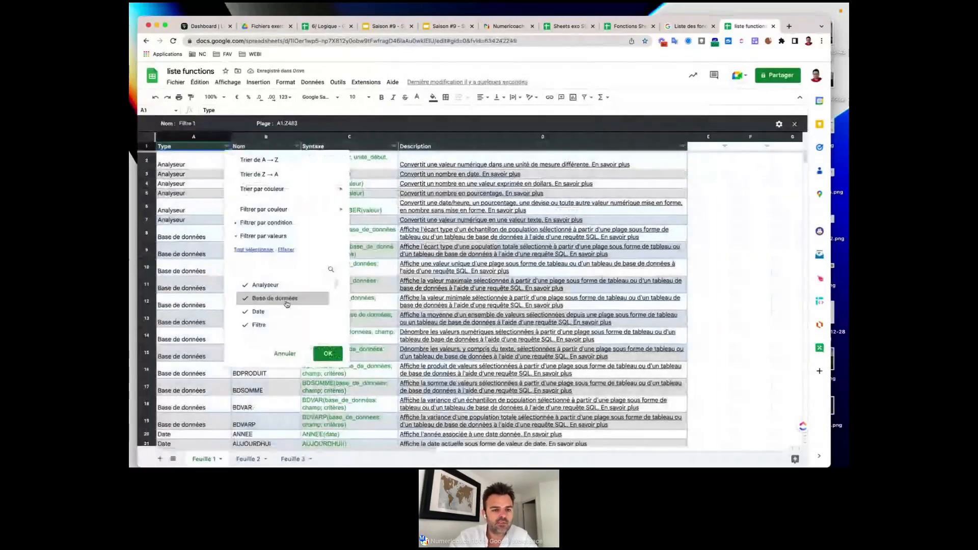
{"action": "scroll", "coordinate": [268, 327], "scroll_direction": "down", "scroll_amount": 2}
{"action": "scroll", "coordinate": [269, 328], "scroll_direction": "up", "scroll_amount": 2}
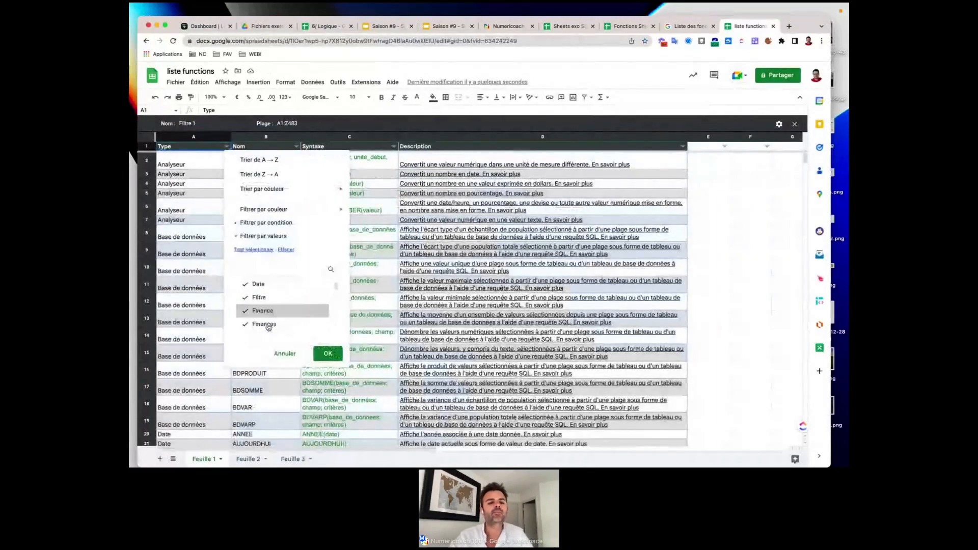
{"action": "scroll", "coordinate": [268, 328], "scroll_direction": "down", "scroll_amount": 3}
{"action": "scroll", "coordinate": [270, 302], "scroll_direction": "up", "scroll_amount": 1}
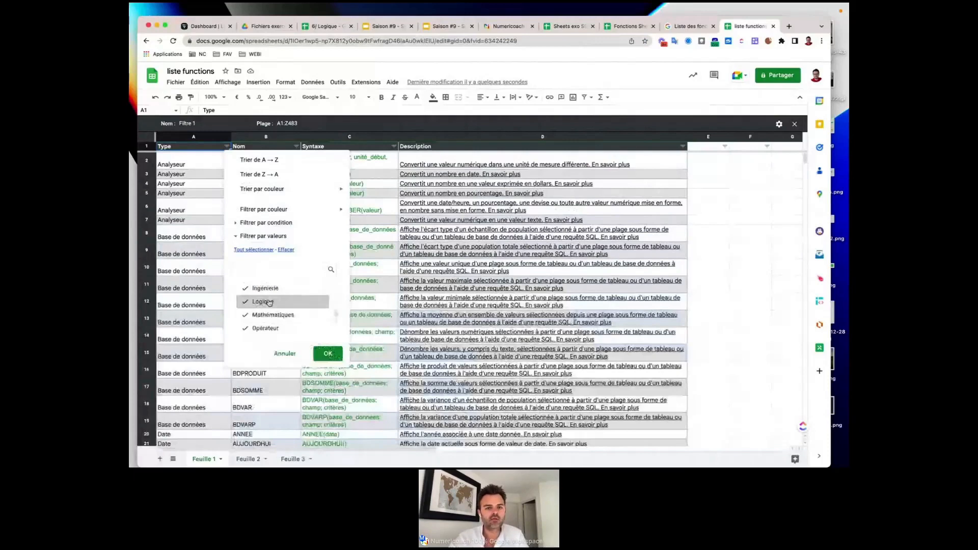
{"action": "left_click", "coordinate": [377, 208]}
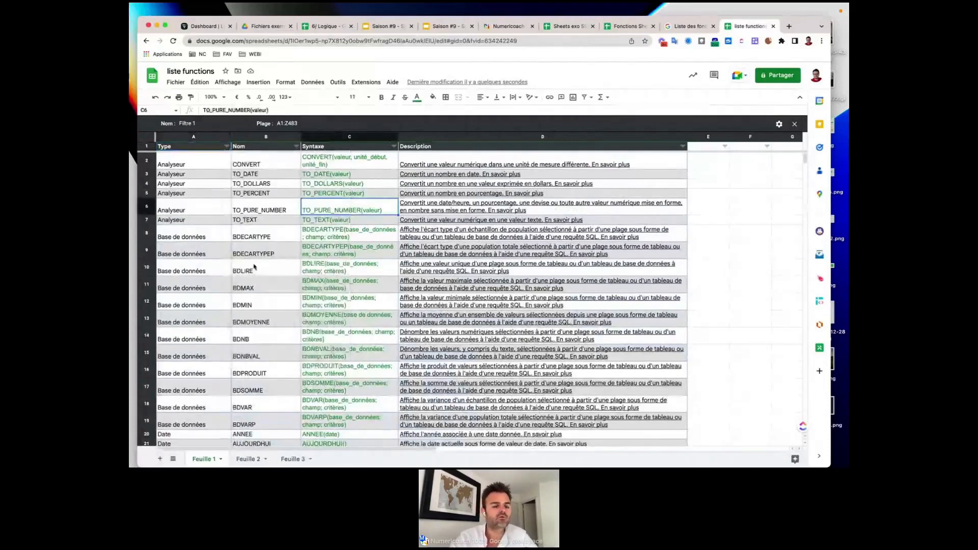
{"action": "left_click", "coordinate": [174, 166]}
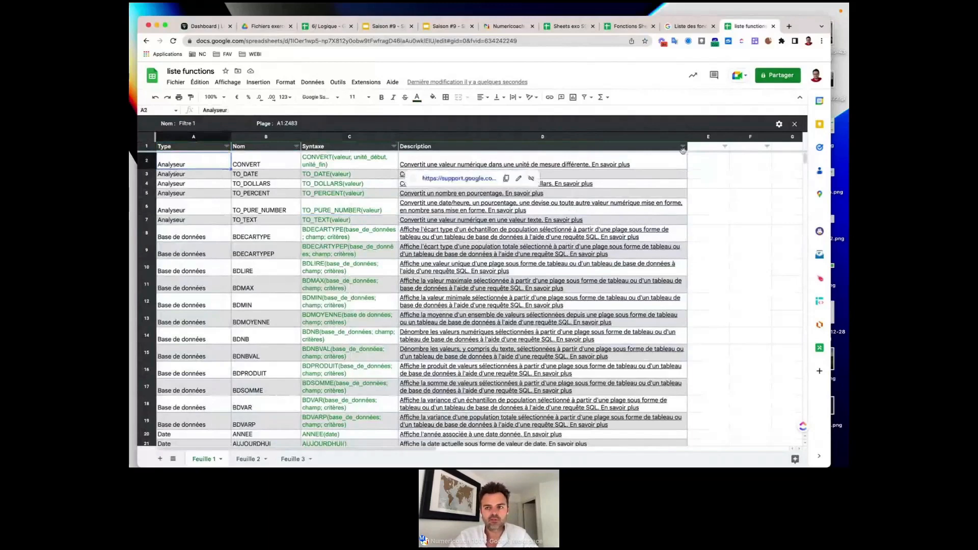
{"action": "left_click", "coordinate": [794, 125]}
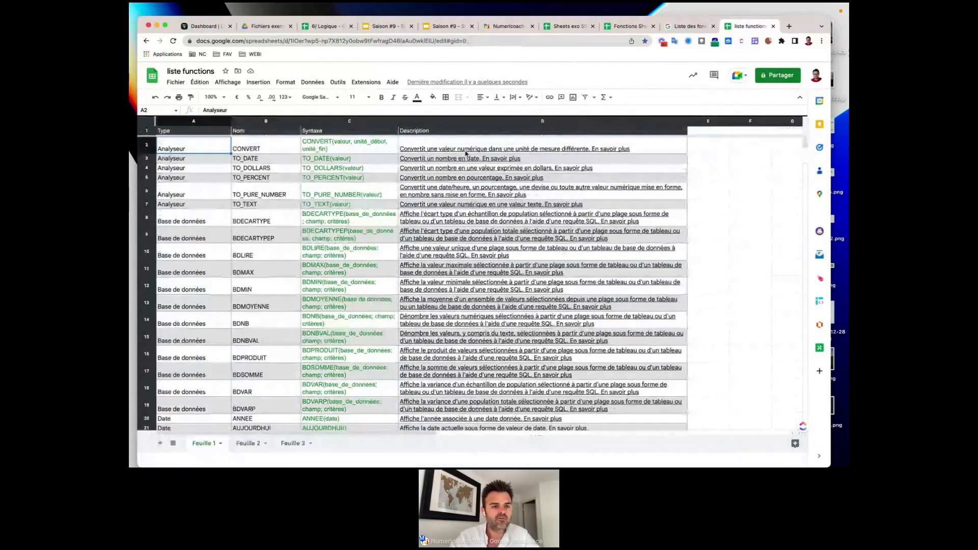
Switch to Feuille 2 and review the IMPORTHTML formula in A1 without changing it.
{"action": "key", "text": "Up"}
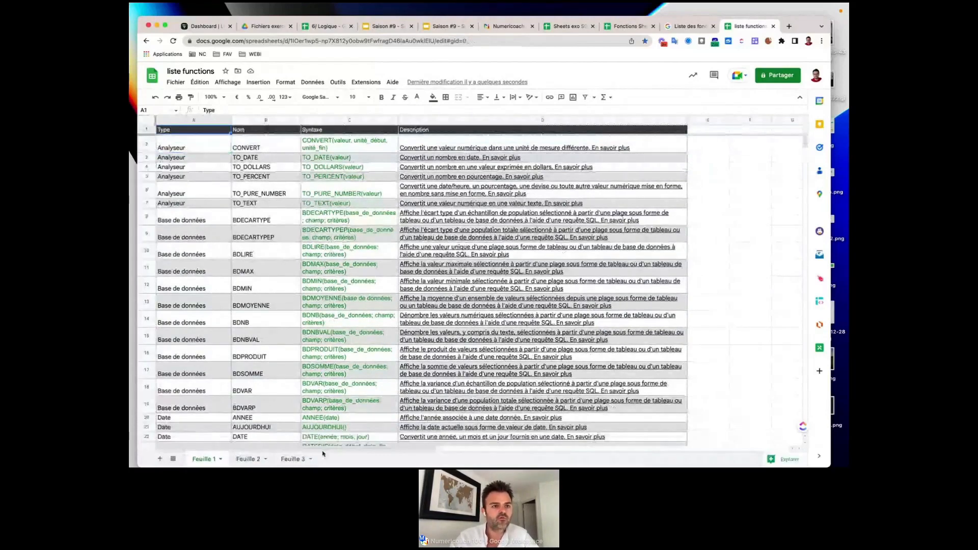
{"action": "left_click", "coordinate": [250, 459]}
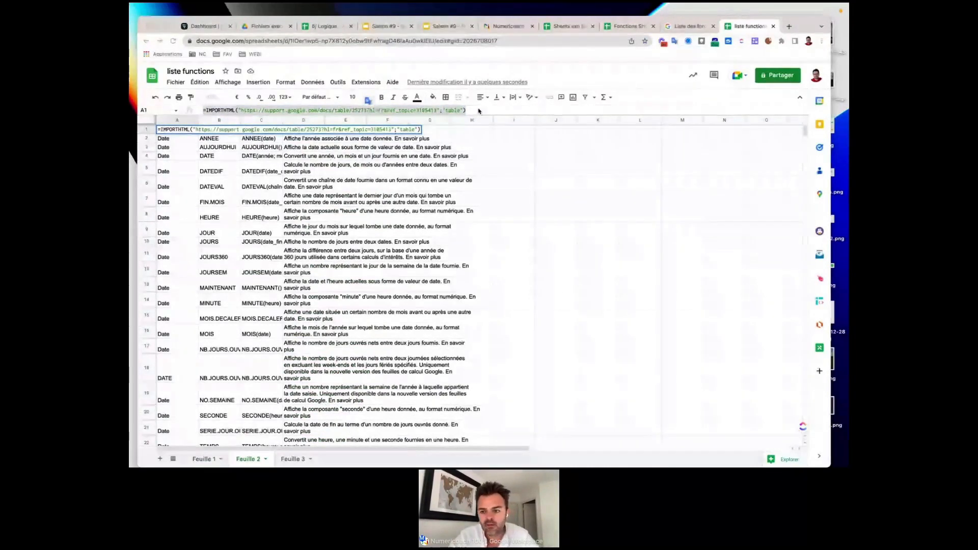
{"action": "left_click", "coordinate": [267, 180]}
Select the Nom column on Feuille 2 and check where the imported French function list ends.
{"action": "left_click", "coordinate": [220, 120]}
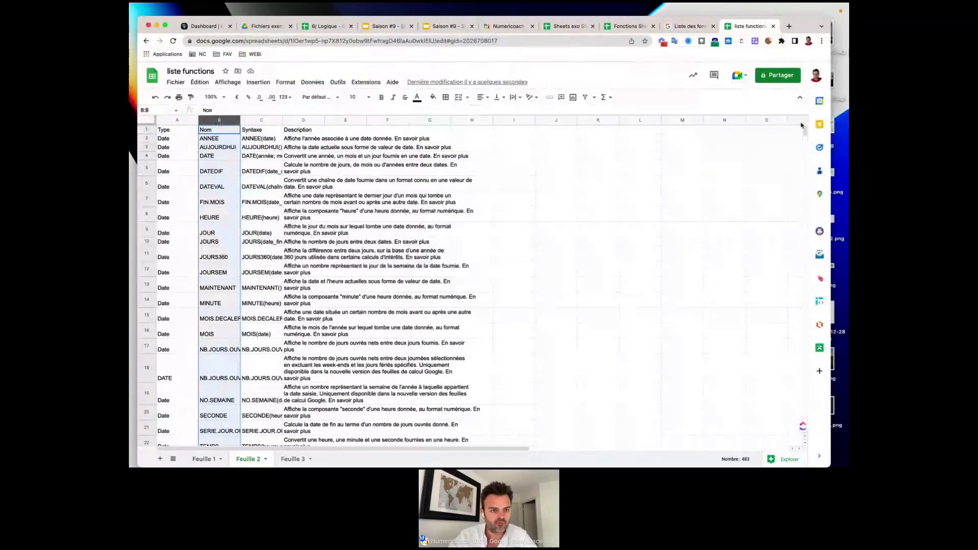
{"action": "left_click_drag", "start_coordinate": [801, 125], "coordinate": [808, 311]}
{"action": "scroll", "coordinate": [214, 287], "scroll_direction": "down", "scroll_amount": 3}
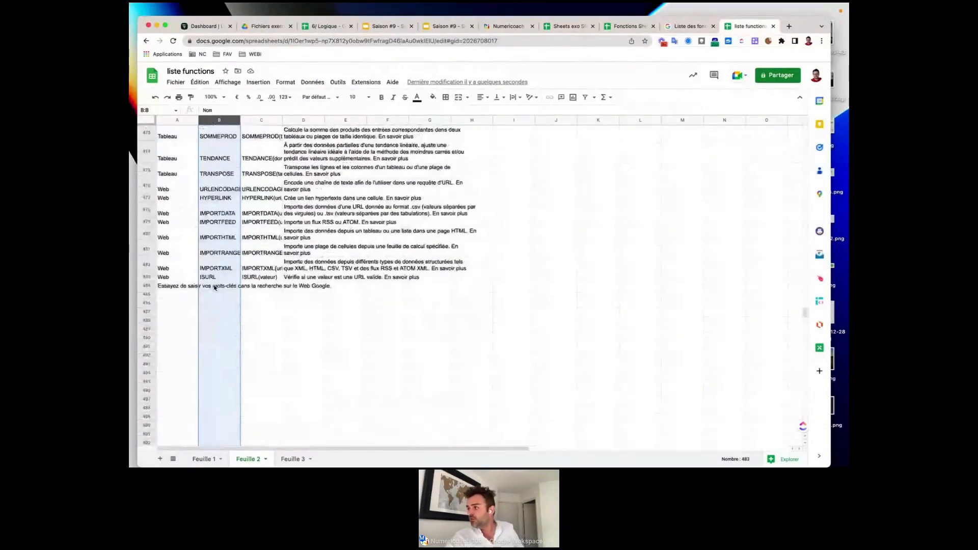
{"action": "left_click", "coordinate": [214, 287]}
{"action": "scroll", "coordinate": [214, 287], "scroll_direction": "up", "scroll_amount": 10}
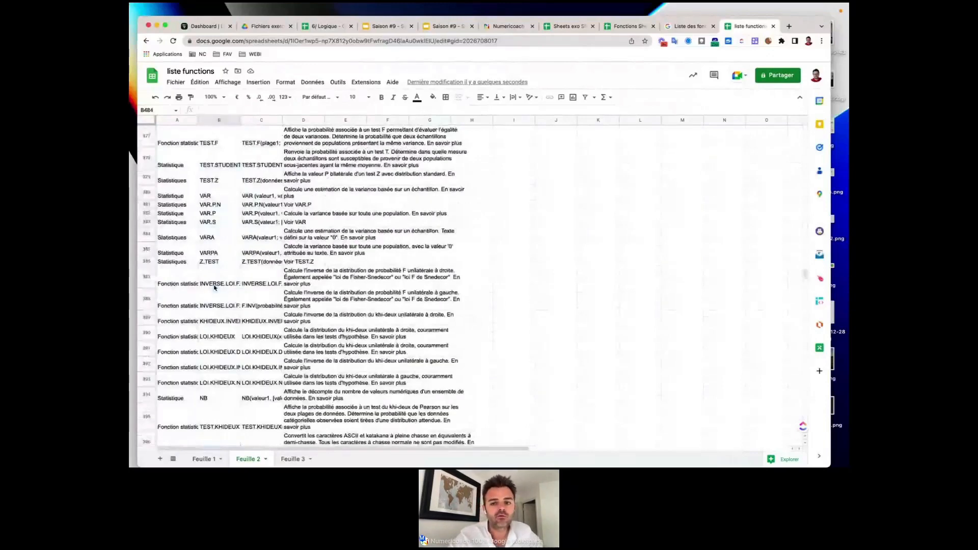
{"action": "scroll", "coordinate": [215, 287], "scroll_direction": "up", "scroll_amount": 5}
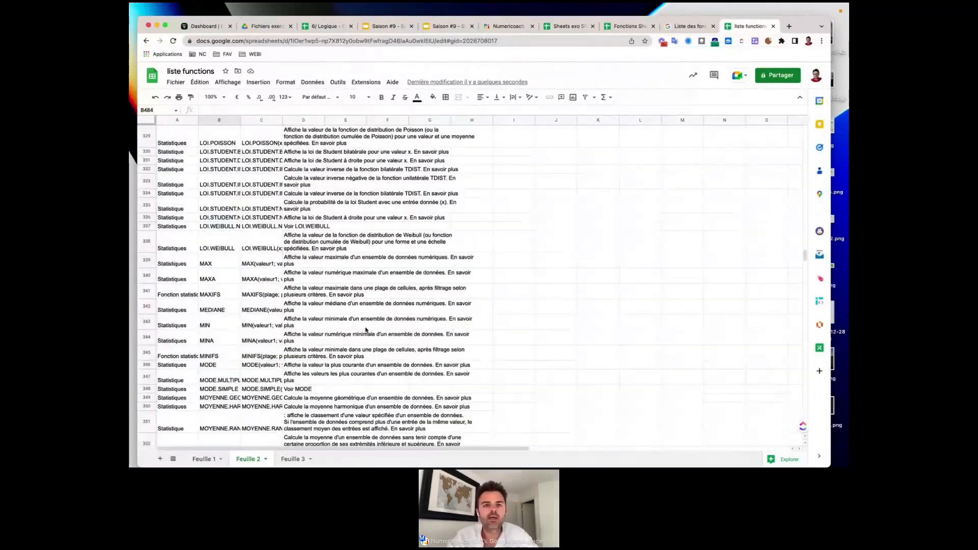
Switch to the 6/ Logique spreadsheet and open its ET exercise sheet.
{"action": "left_click", "coordinate": [317, 27]}
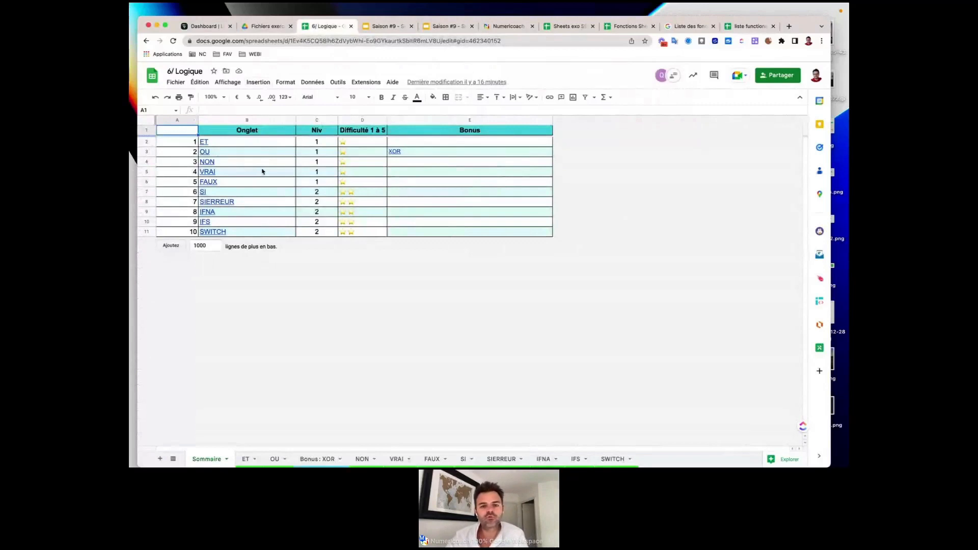
{"action": "mouse_move", "coordinate": [262, 171]}
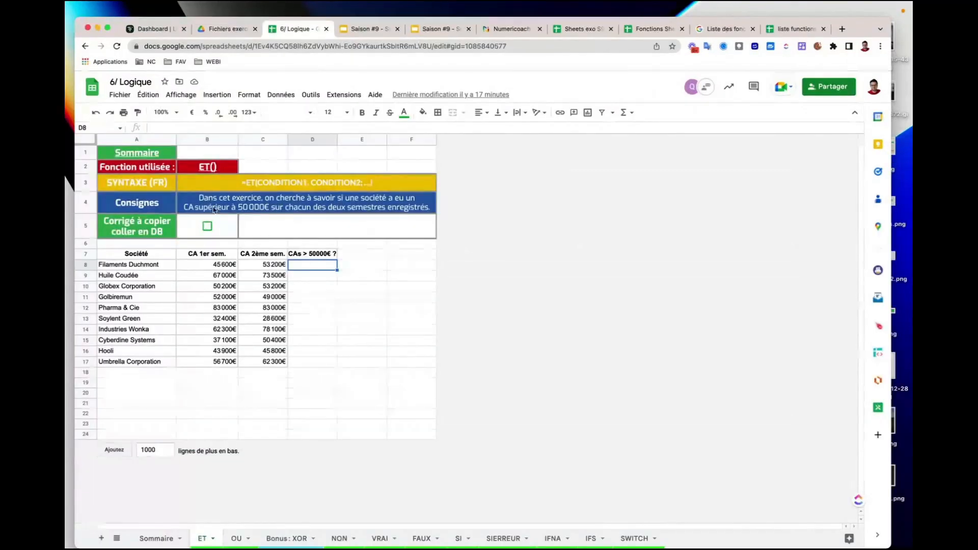
Go over the Société, CA 1er sem. and CA 2ème sem. columns of the exercise table, comparing B8 and C8 for the first company.
{"action": "left_click_drag", "start_coordinate": [145, 257], "coordinate": [135, 376]}
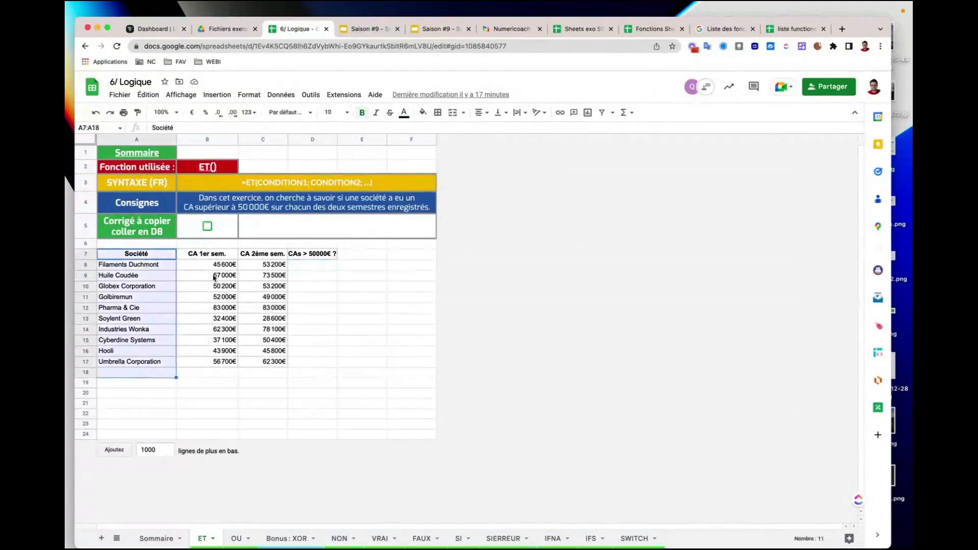
{"action": "left_click", "coordinate": [208, 254]}
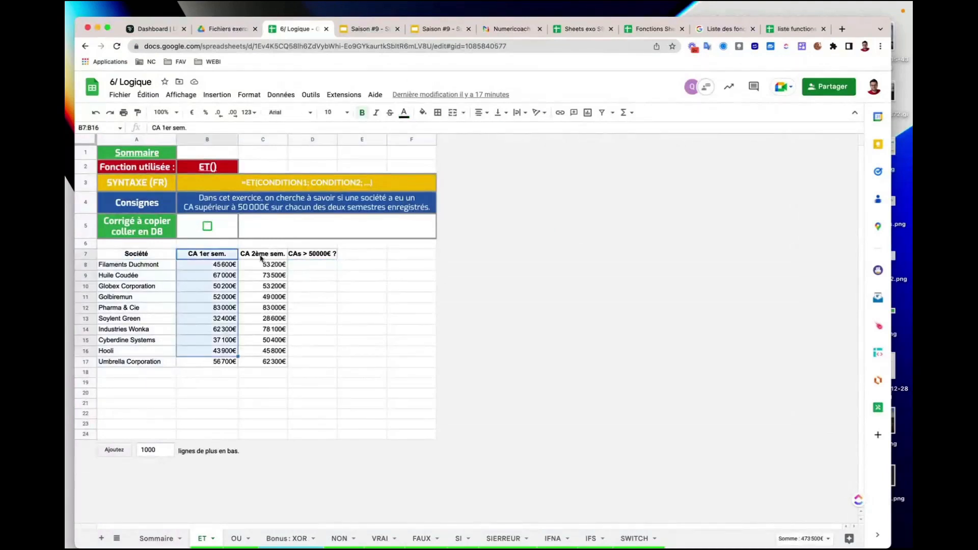
{"action": "left_click_drag", "start_coordinate": [262, 254], "coordinate": [261, 364]}
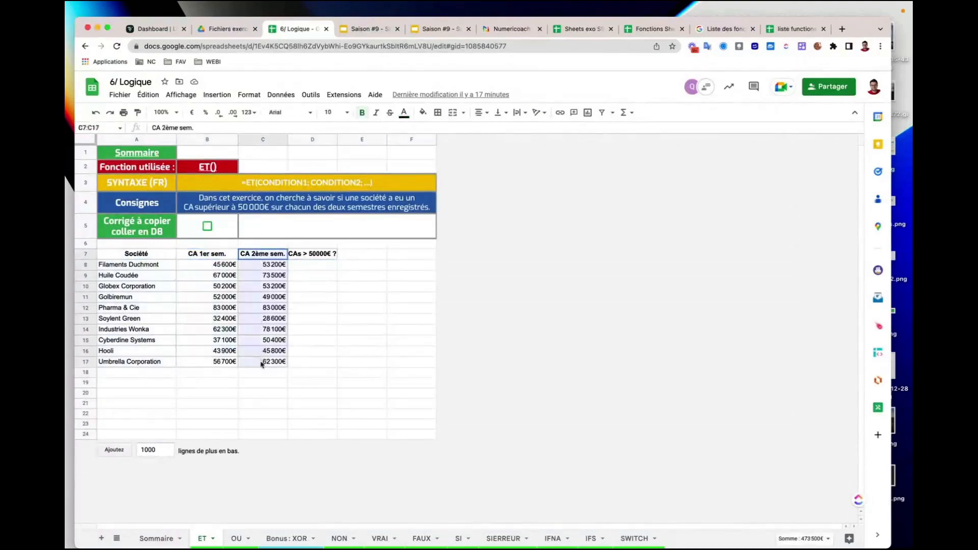
{"action": "left_click", "coordinate": [218, 268]}
{"action": "left_click", "coordinate": [256, 268]}
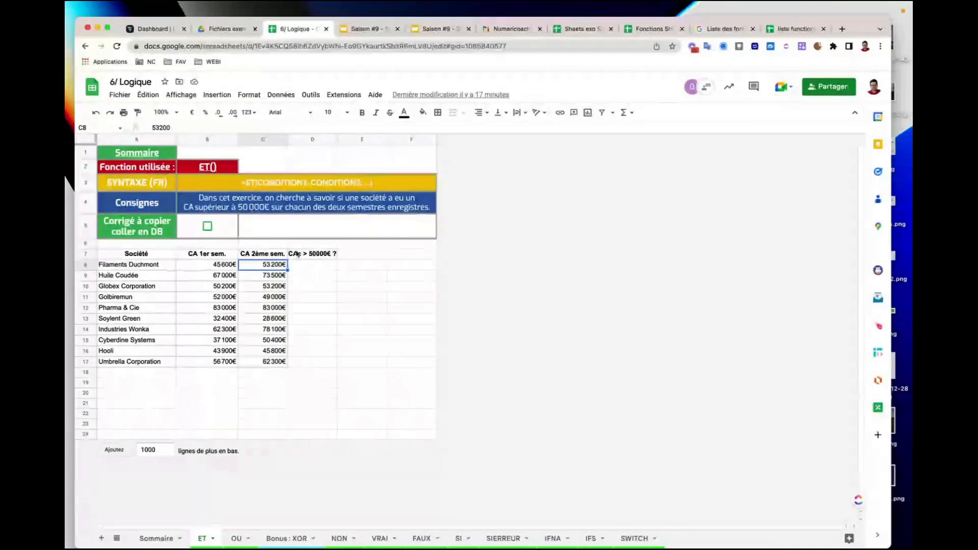
{"action": "left_click", "coordinate": [226, 268]}
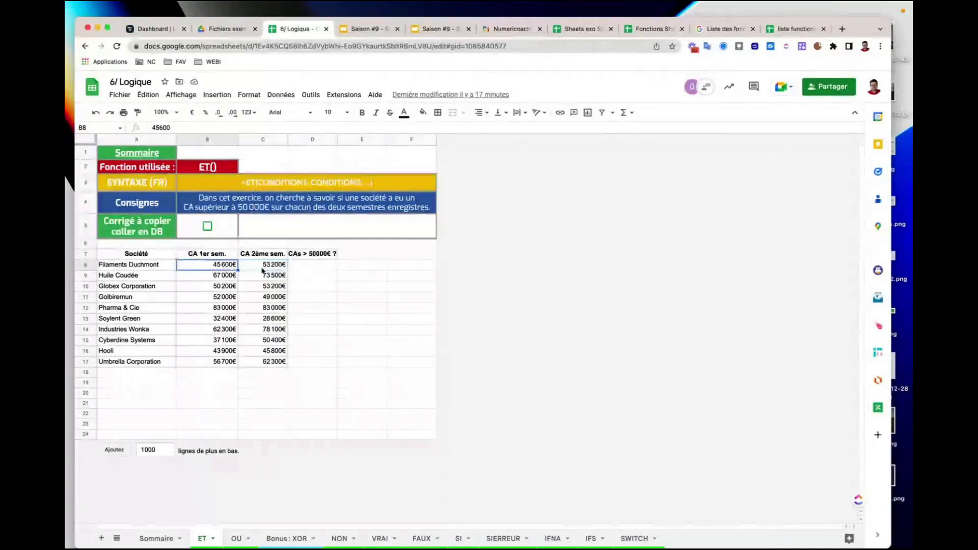
{"action": "left_click", "coordinate": [263, 270]}
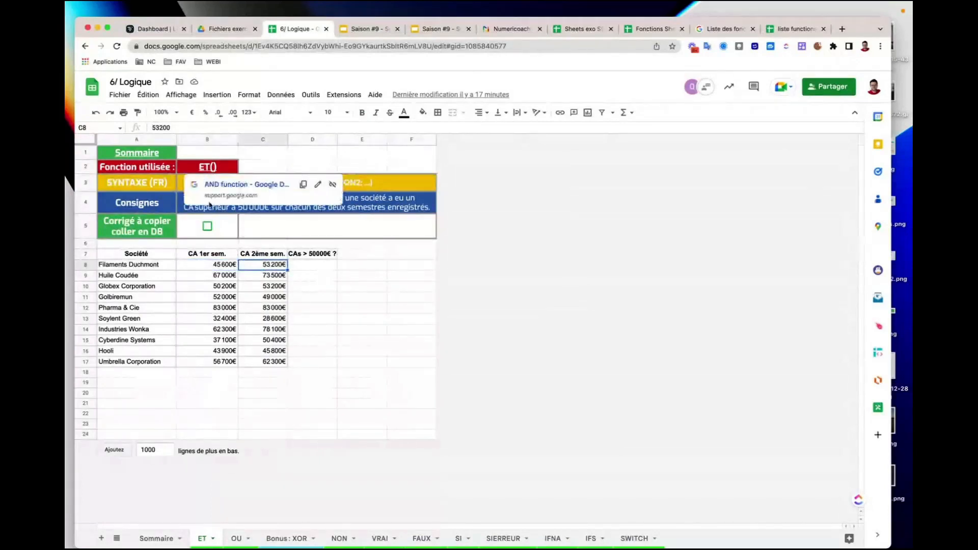
Reveal the answer of the ET exercise and copy the formula =ET(B8>50000;C8>50000) into D8.
{"action": "left_click", "coordinate": [248, 235]}
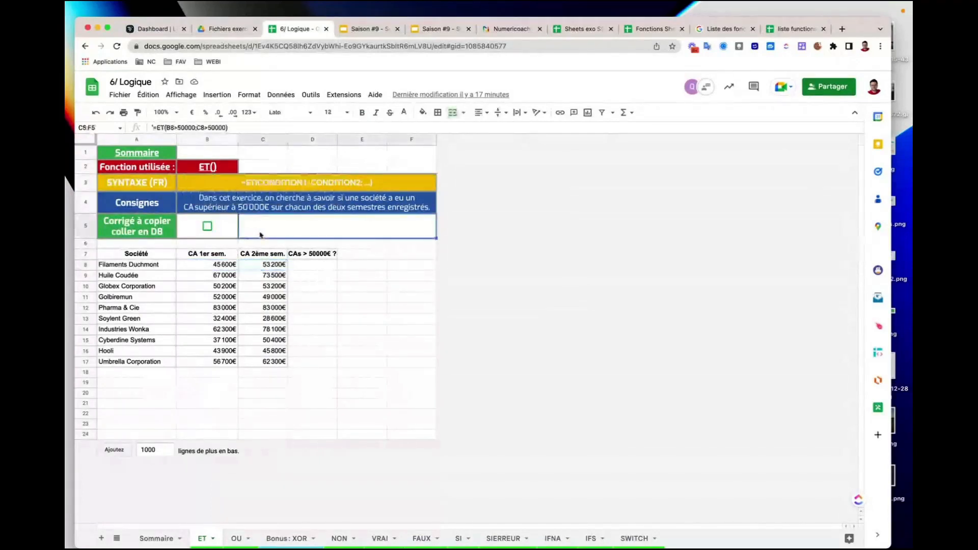
{"action": "left_click", "coordinate": [207, 227]}
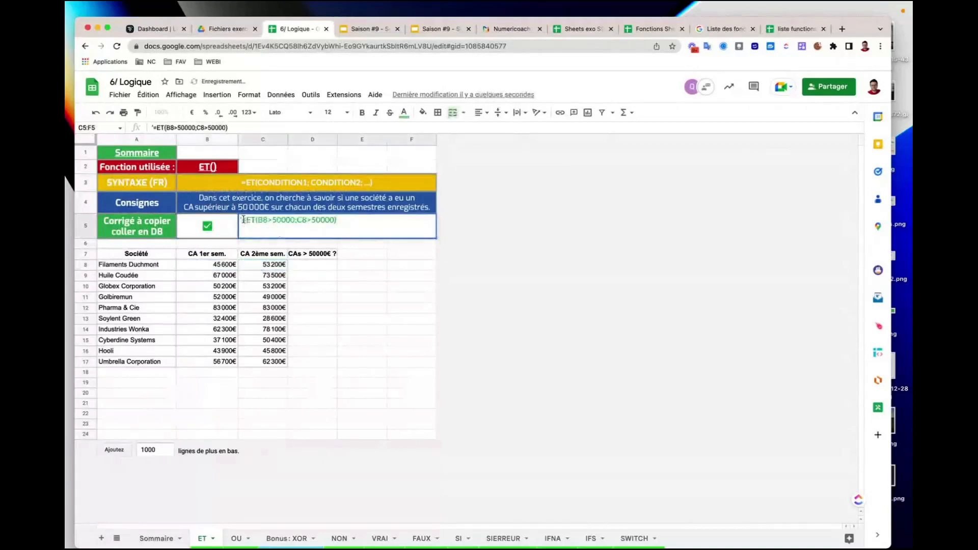
{"action": "left_click_drag", "start_coordinate": [243, 219], "coordinate": [338, 220]}
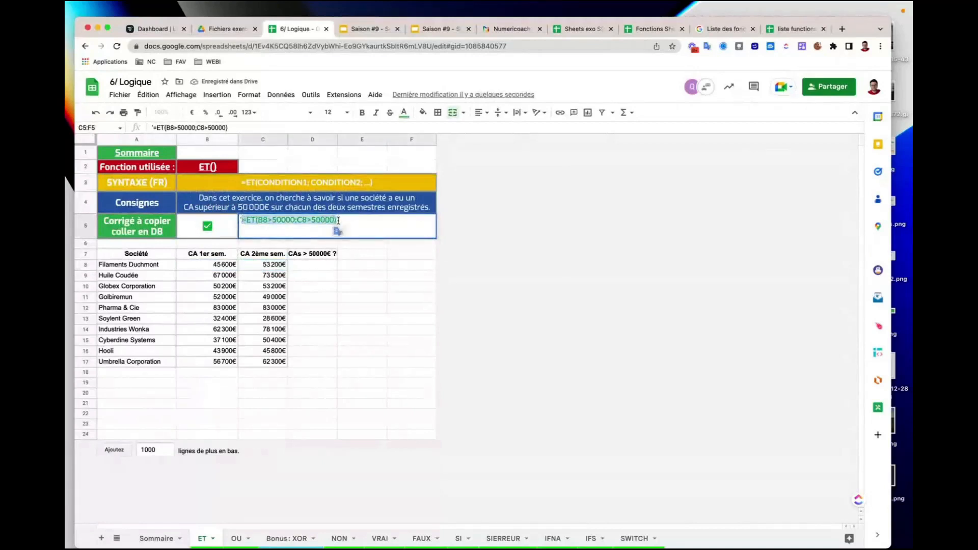
{"action": "key", "text": "ctrl+c"}
{"action": "left_click", "coordinate": [307, 266]}
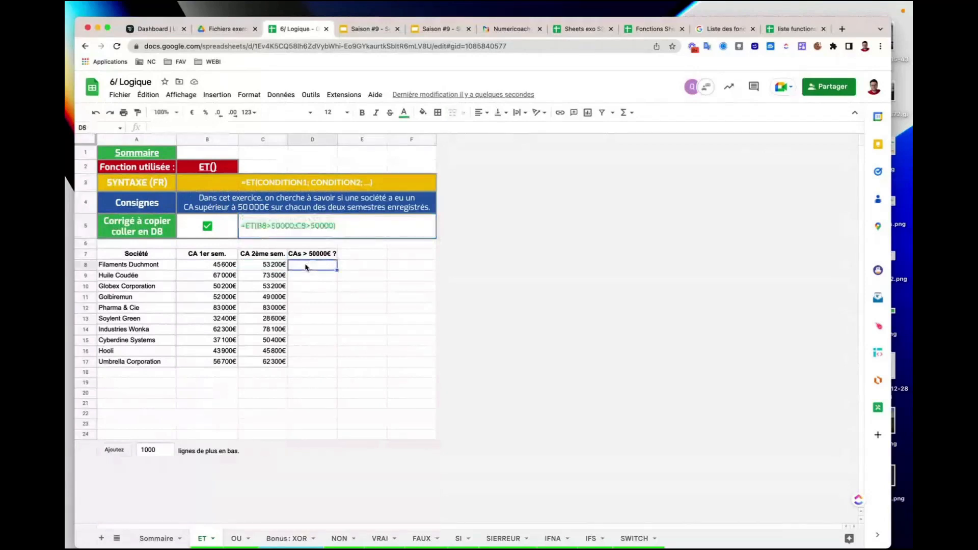
{"action": "key", "text": "ctrl+v"}
{"action": "left_click", "coordinate": [312, 281]}
{"action": "left_click", "coordinate": [306, 268]}
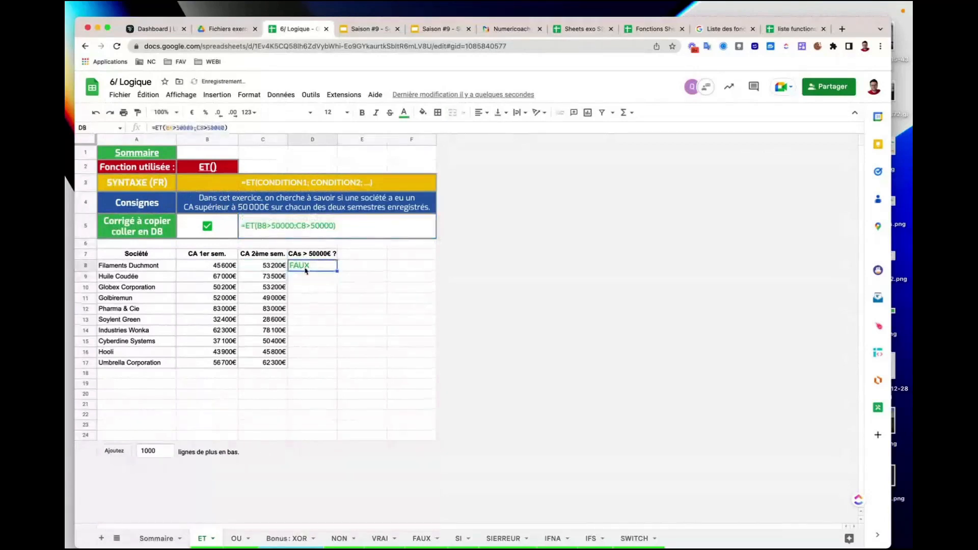
Compare the B8 and C8 revenues of Filaments Duchmont with the formula result in D8.
{"action": "left_click", "coordinate": [226, 269]}
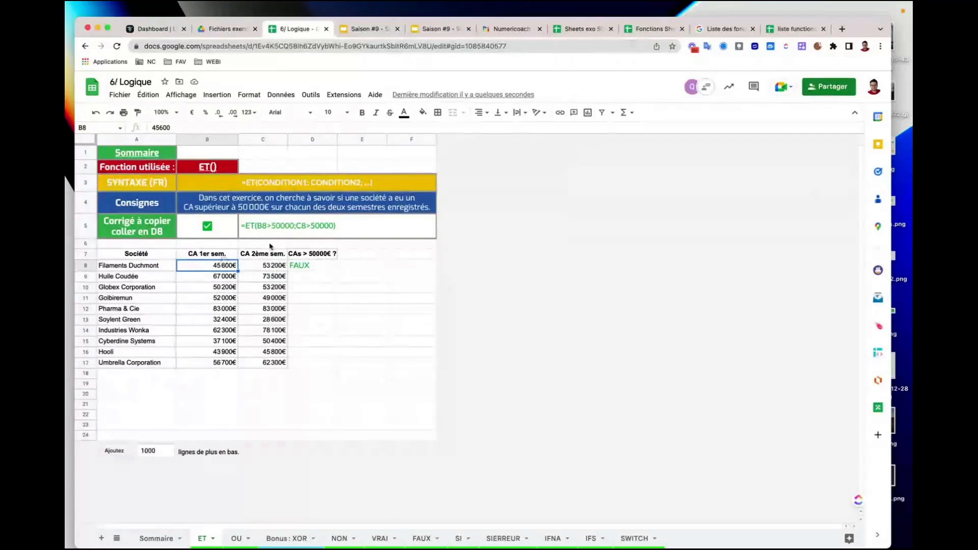
{"action": "left_click", "coordinate": [266, 266]}
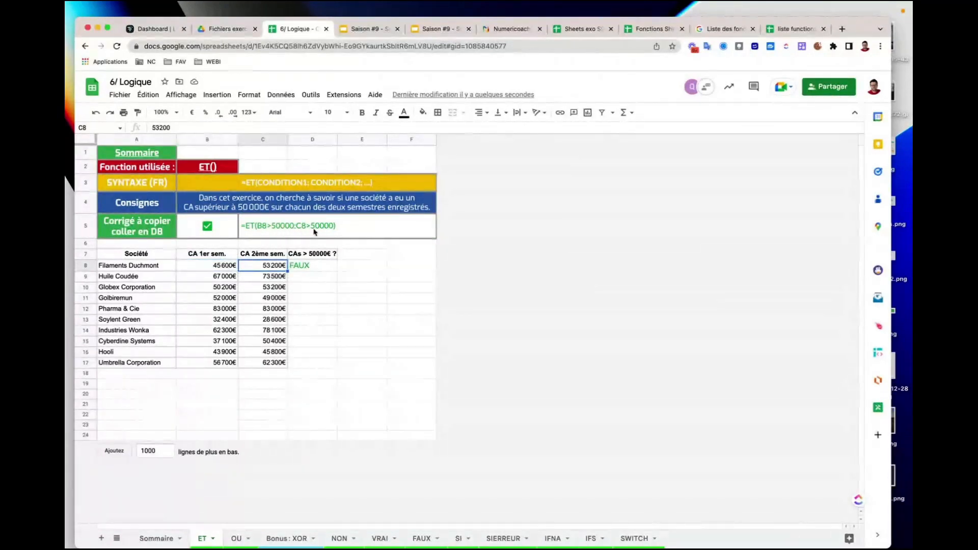
{"action": "left_click", "coordinate": [317, 267]}
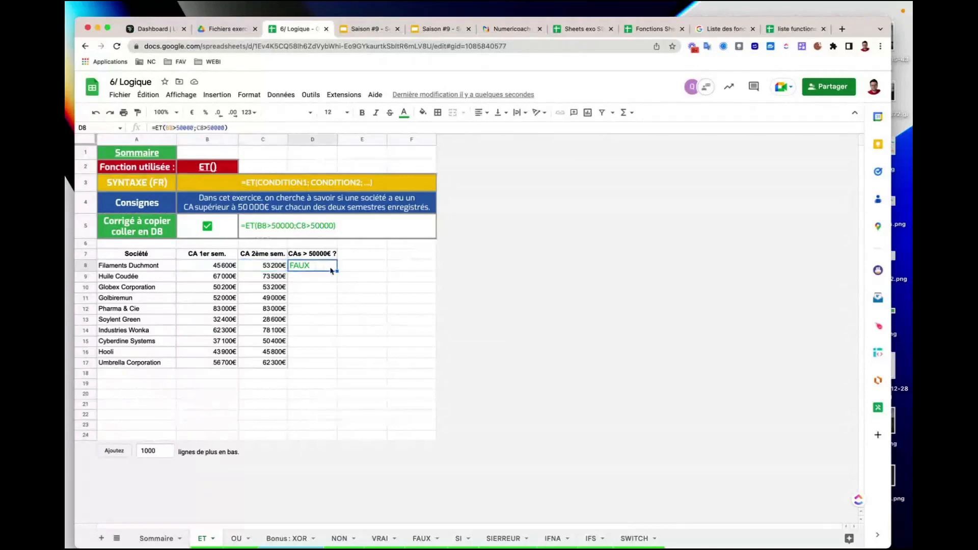
Open the help page linked from ET() in B2 and read the title and description of the function.
{"action": "left_click", "coordinate": [209, 168]}
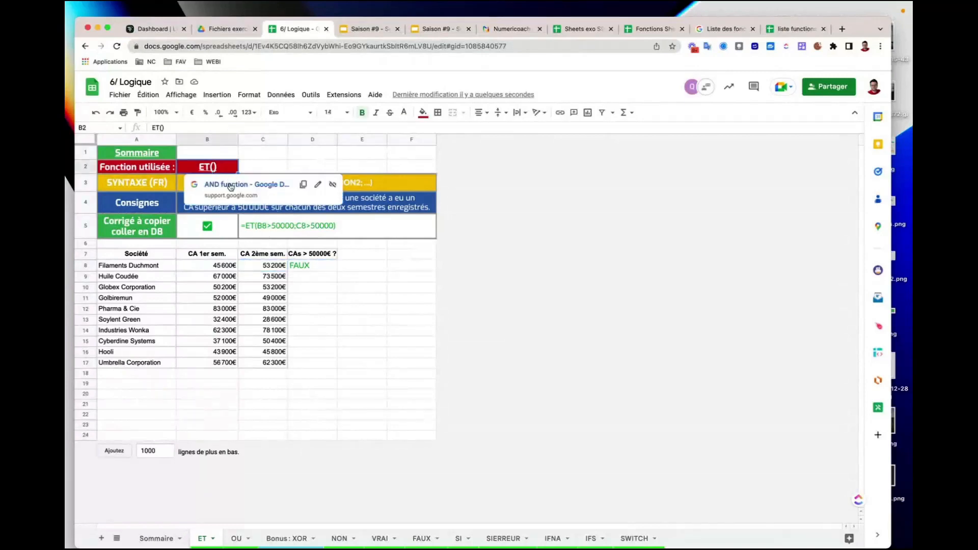
{"action": "left_click", "coordinate": [231, 184]}
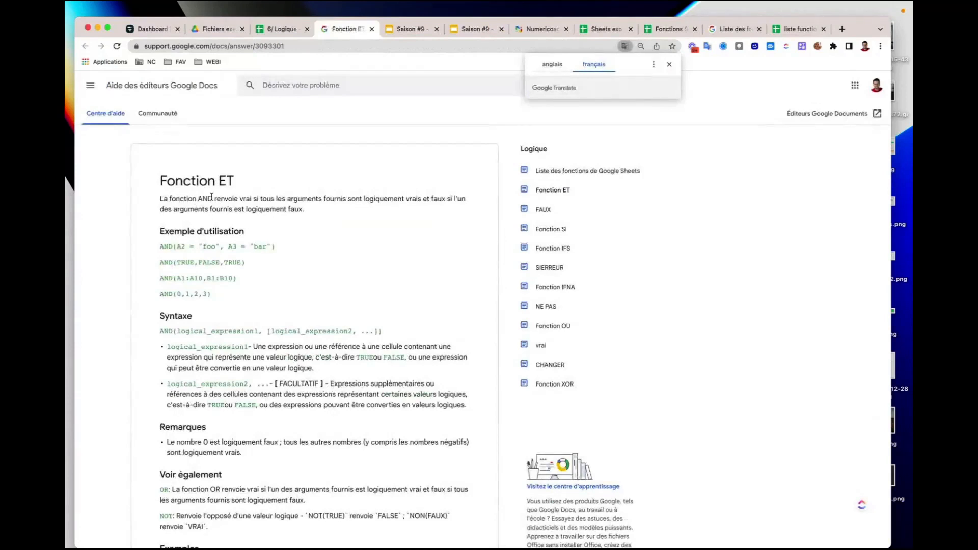
{"action": "left_click_drag", "start_coordinate": [242, 199], "coordinate": [406, 202]}
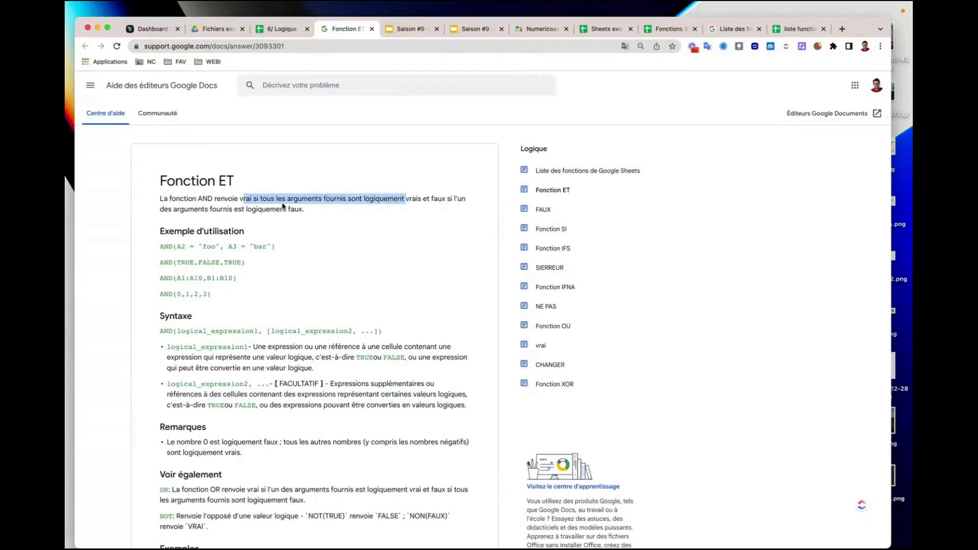
{"action": "triple_click", "coordinate": [231, 208]}
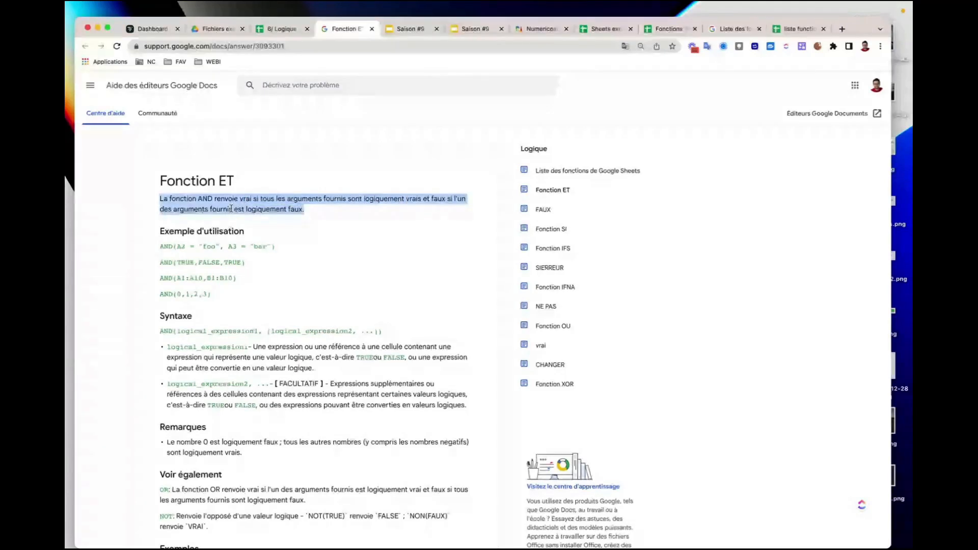
{"action": "triple_click", "coordinate": [210, 183]}
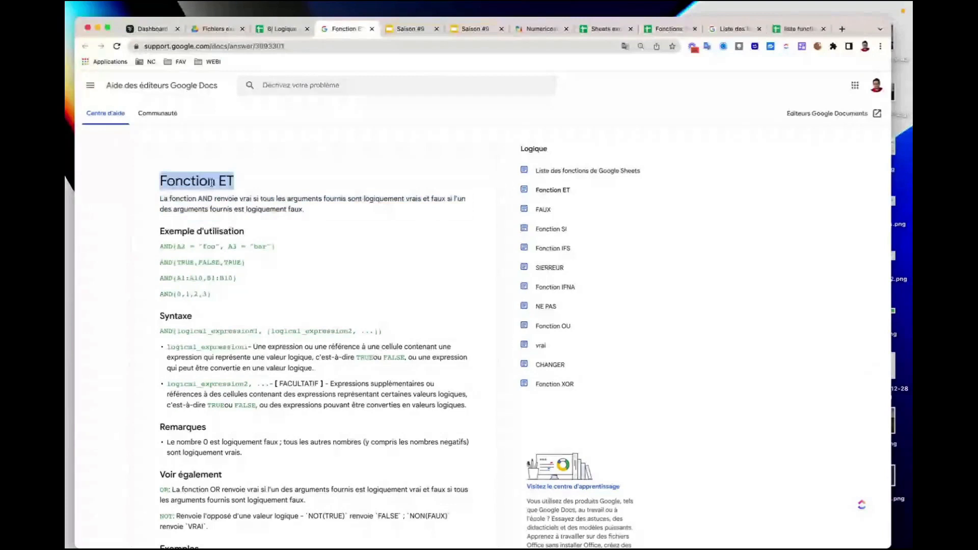
Return to the 6/ Logique spreadsheet, fill the ET formula from D8 down to D17 and check it against the Huile Coudée row.
{"action": "left_click", "coordinate": [286, 29]}
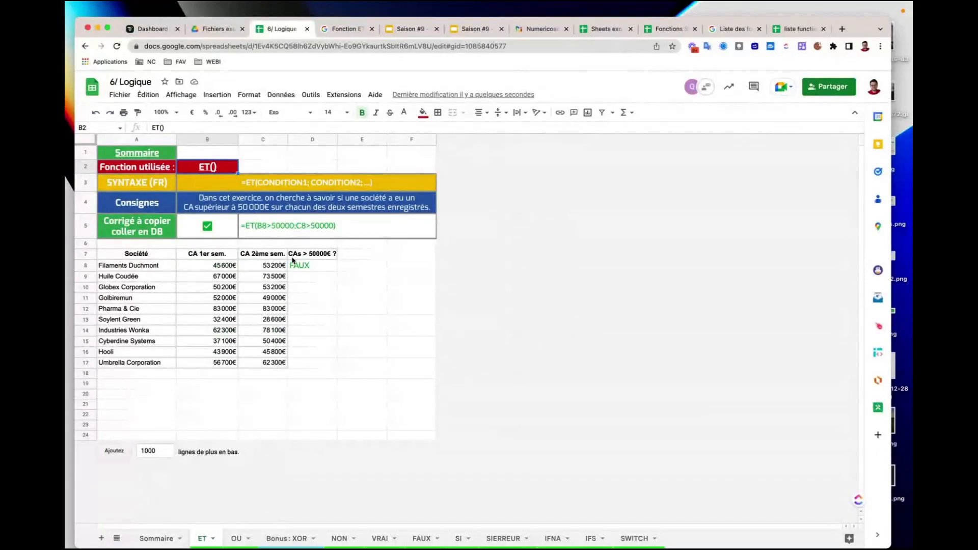
{"action": "left_click", "coordinate": [311, 270]}
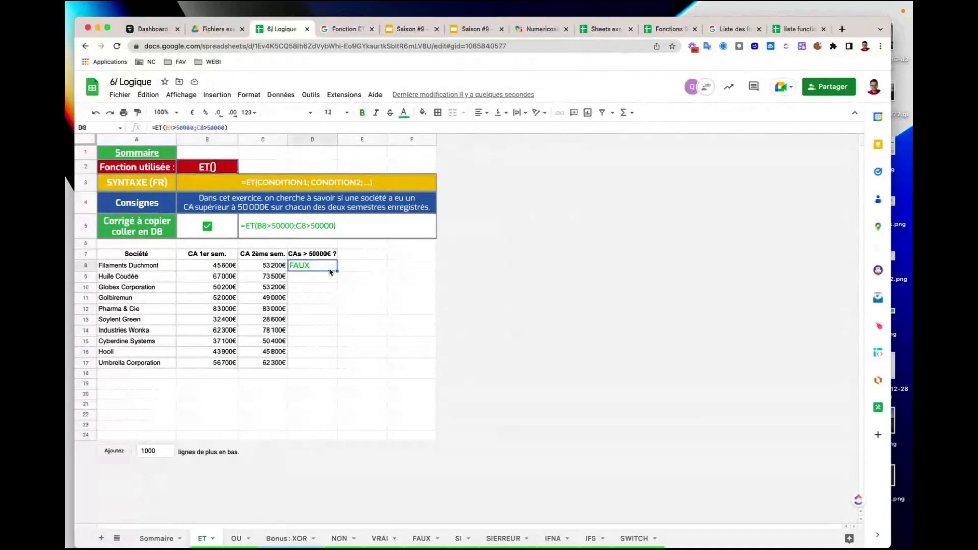
{"action": "left_click_drag", "start_coordinate": [337, 271], "coordinate": [317, 365]}
{"action": "left_click", "coordinate": [229, 280]}
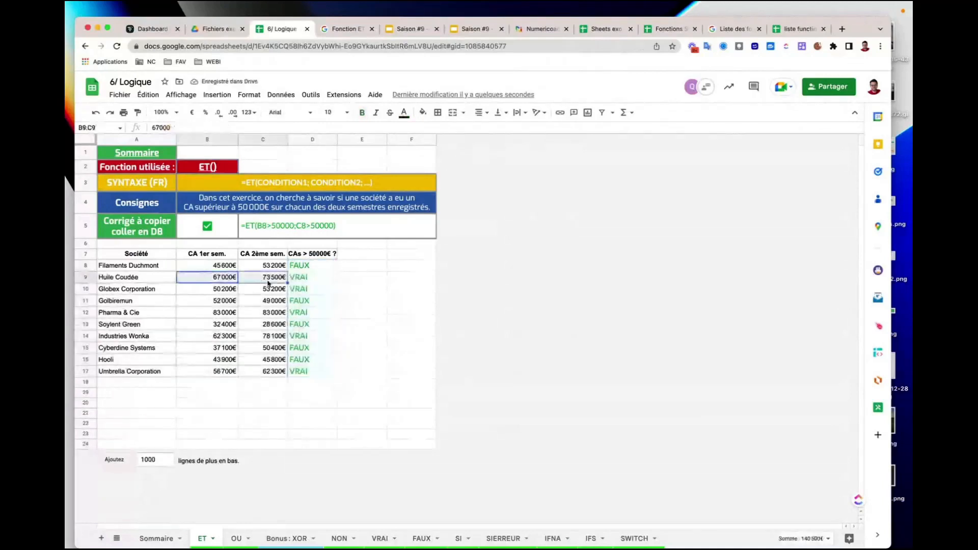
{"action": "left_click", "coordinate": [308, 278]}
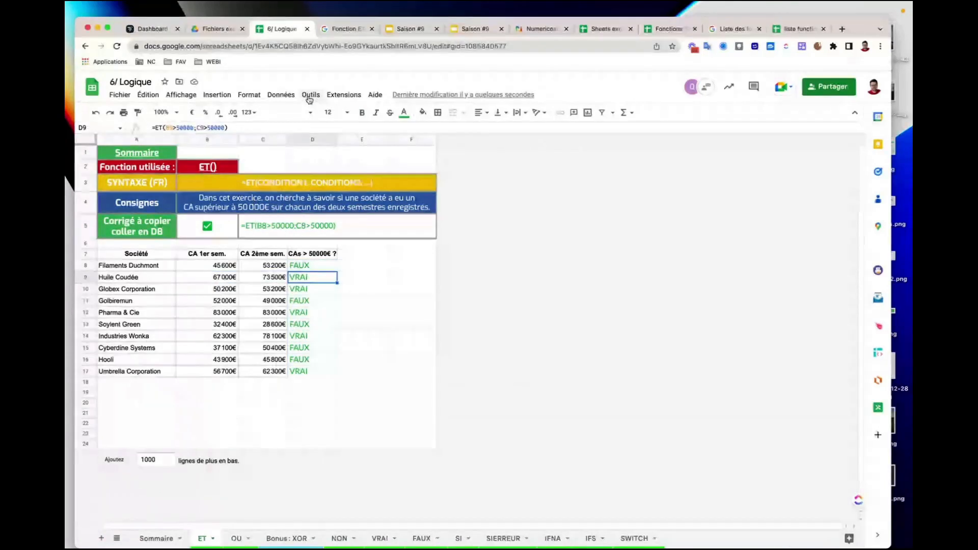
Open the online Google Sheets function list from the help and search it for "et" within the Logique category.
{"action": "left_click", "coordinate": [375, 94]}
{"action": "left_click", "coordinate": [391, 239]}
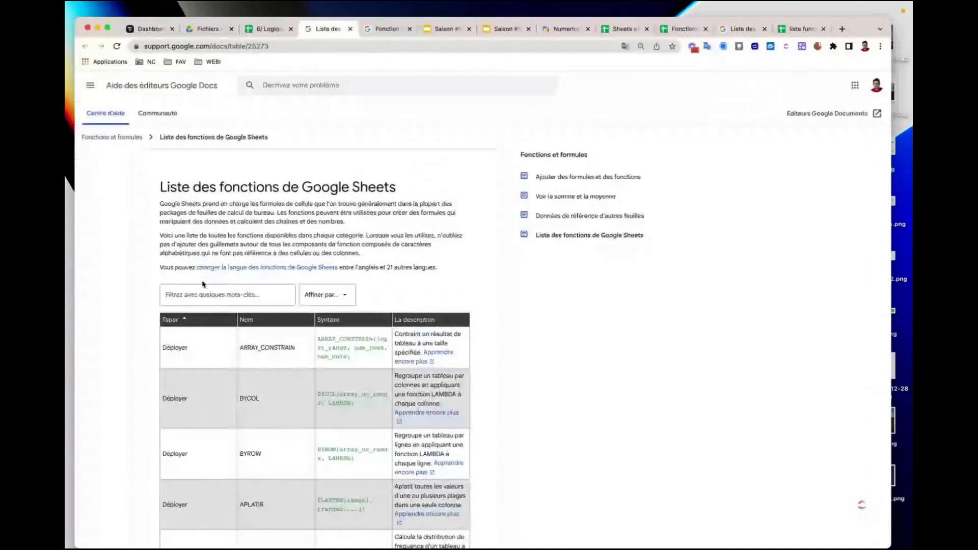
{"action": "left_click", "coordinate": [203, 287]}
{"action": "type", "text": "et"}
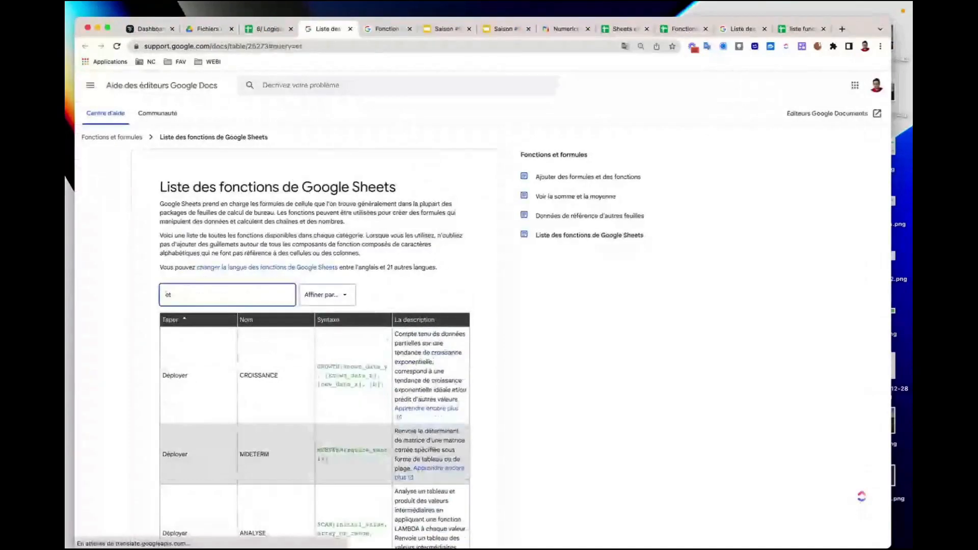
{"action": "left_click", "coordinate": [324, 297]}
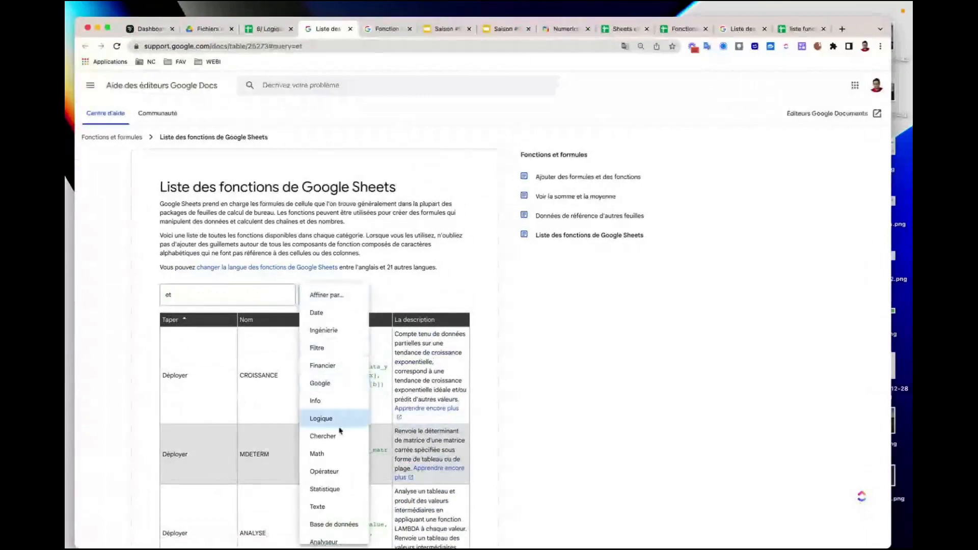
{"action": "scroll", "coordinate": [334, 489], "scroll_direction": "down", "scroll_amount": 3}
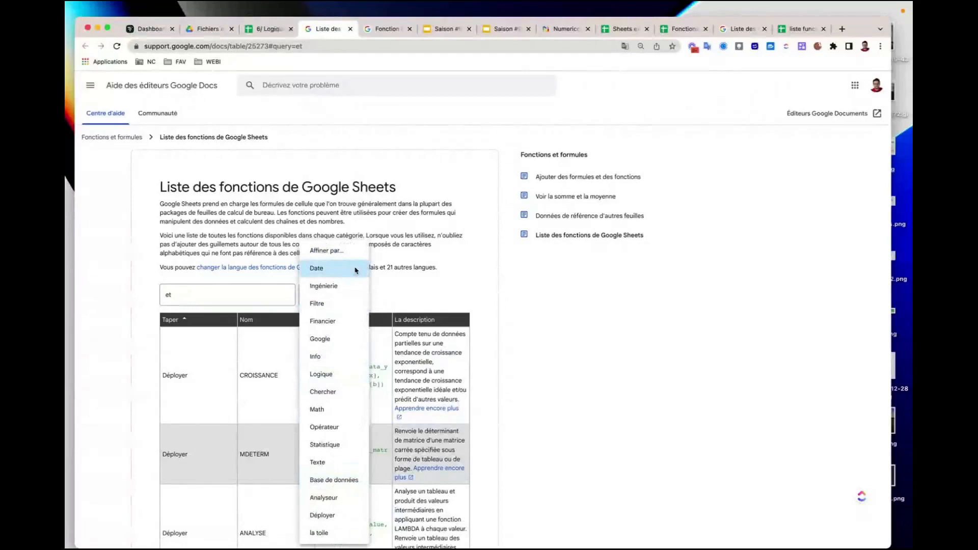
{"action": "left_click", "coordinate": [333, 376]}
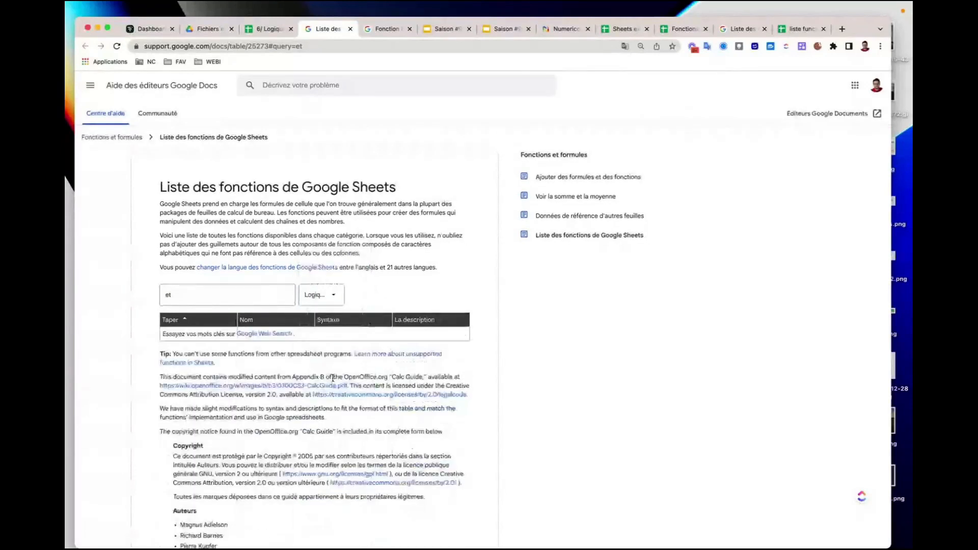
Replace the keyword in the function list filter with "and" and look over the filtered page.
{"action": "left_click", "coordinate": [252, 286]}
{"action": "key", "text": "BackSpace"}
{"action": "key", "text": "BackSpace"}
{"action": "type", "text": "and"}
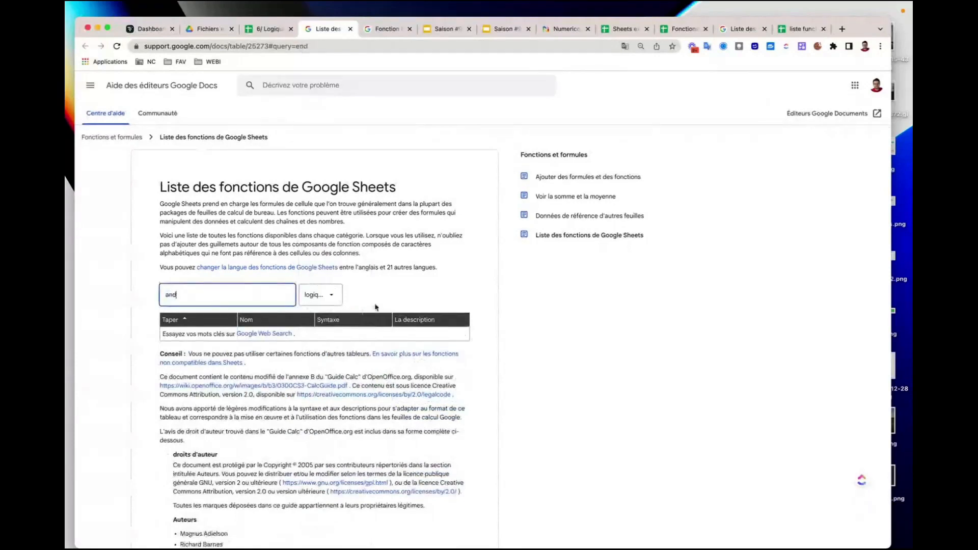
{"action": "scroll", "coordinate": [375, 307], "scroll_direction": "down", "scroll_amount": 1}
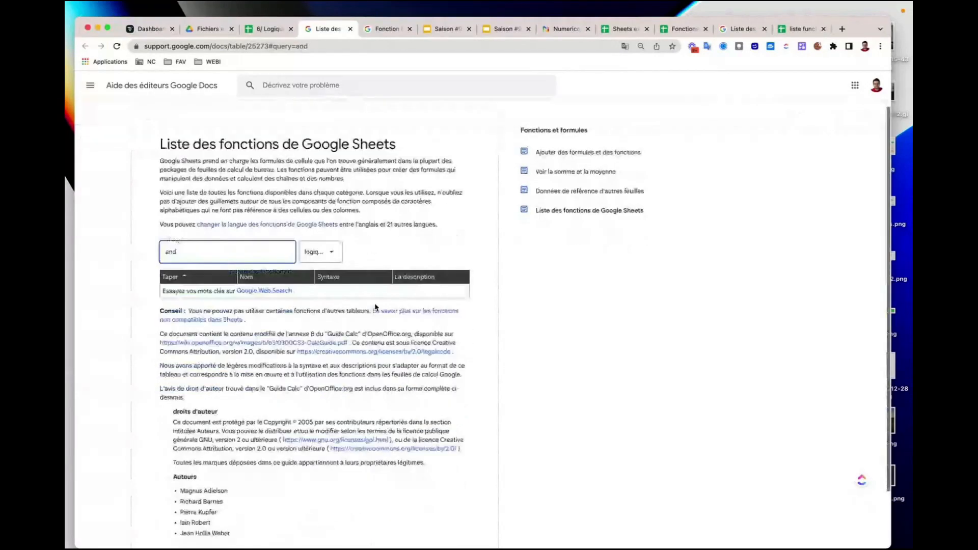
{"action": "scroll", "coordinate": [376, 307], "scroll_direction": "up", "scroll_amount": 1}
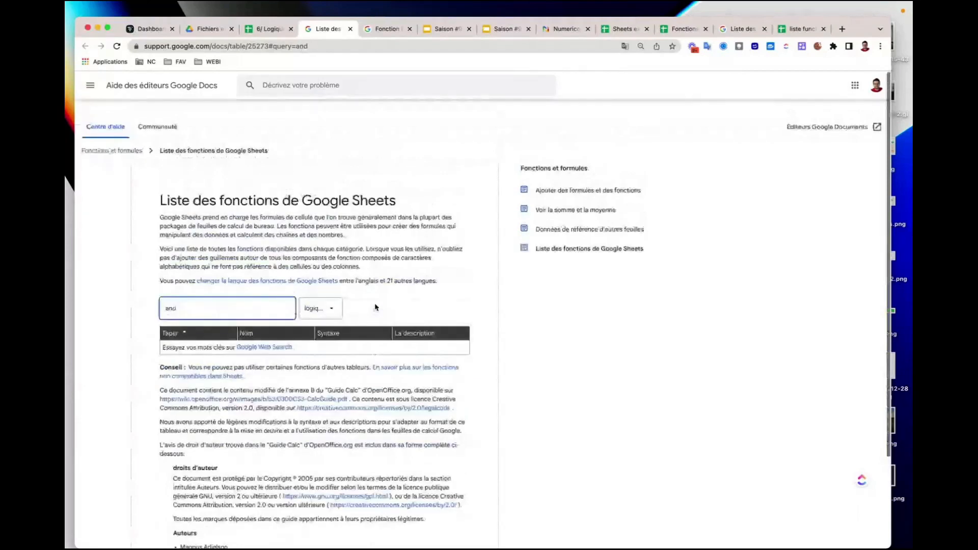
{"action": "scroll", "coordinate": [376, 307], "scroll_direction": "down", "scroll_amount": 1}
Return to the ET exercise sheet in 6/ Logique and hide its answer formula.
{"action": "left_click", "coordinate": [270, 29]}
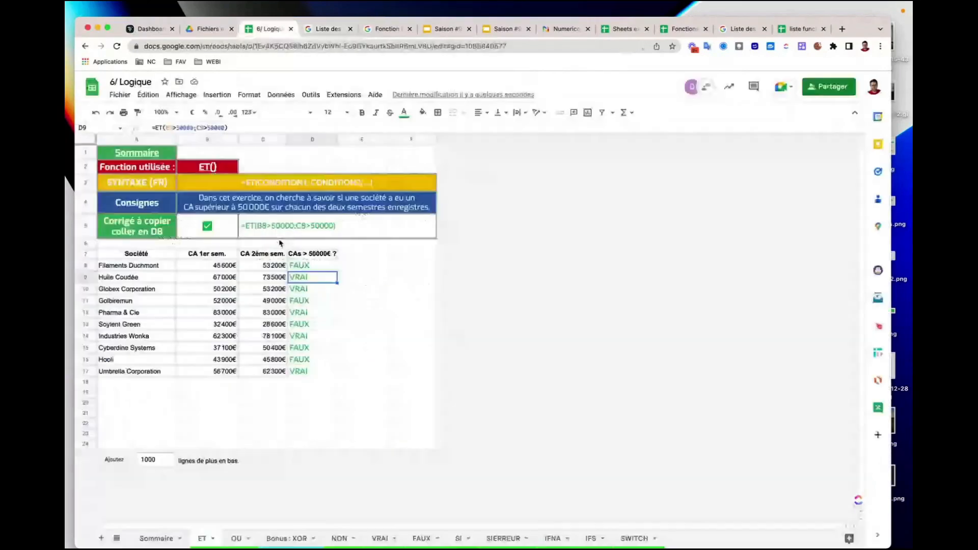
{"action": "left_click", "coordinate": [207, 231]}
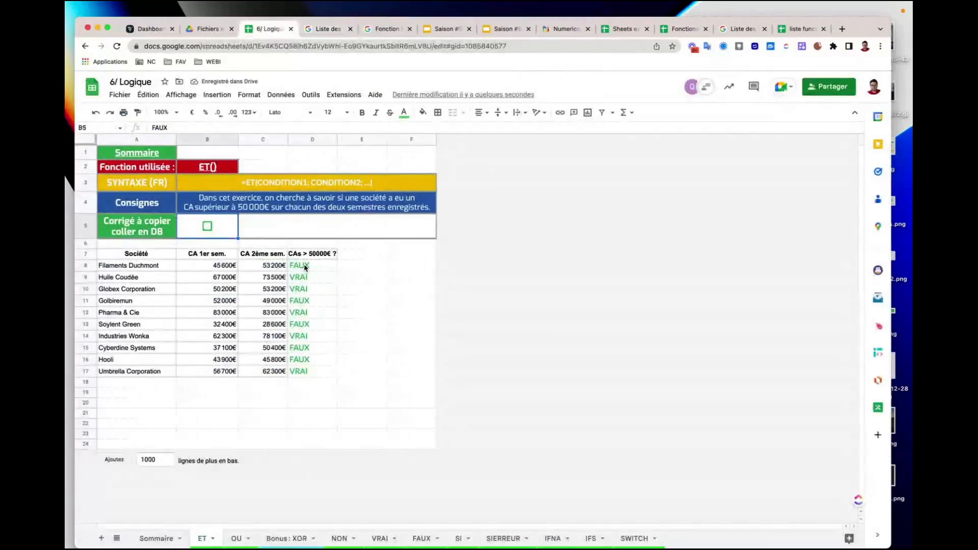
Open the OU exercise sheet and reveal its answer formula.
{"action": "left_click", "coordinate": [236, 536]}
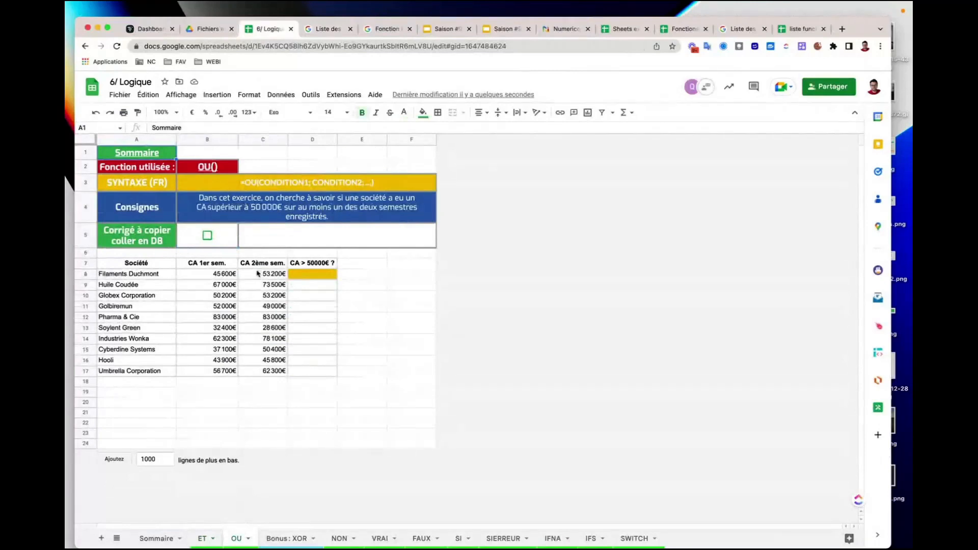
{"action": "left_click", "coordinate": [220, 279]}
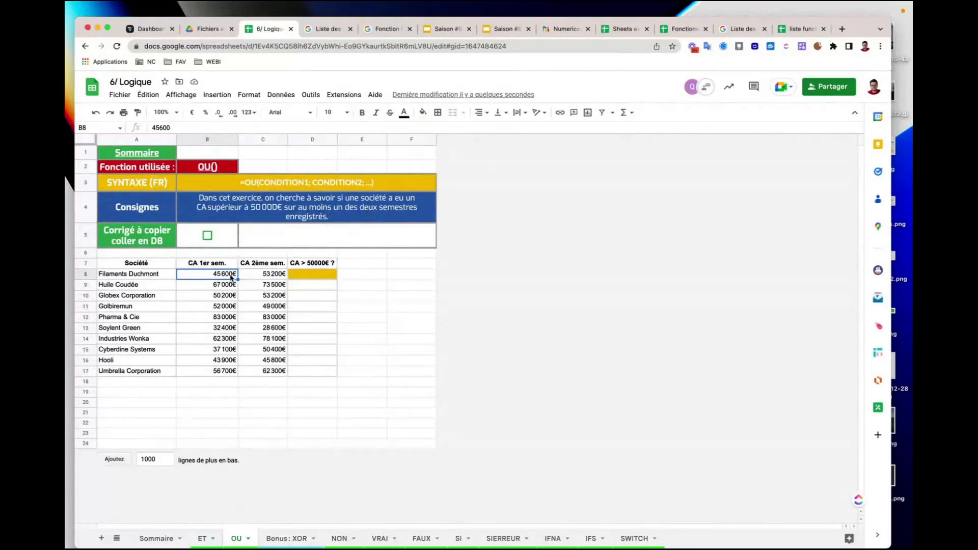
{"action": "left_click", "coordinate": [207, 236]}
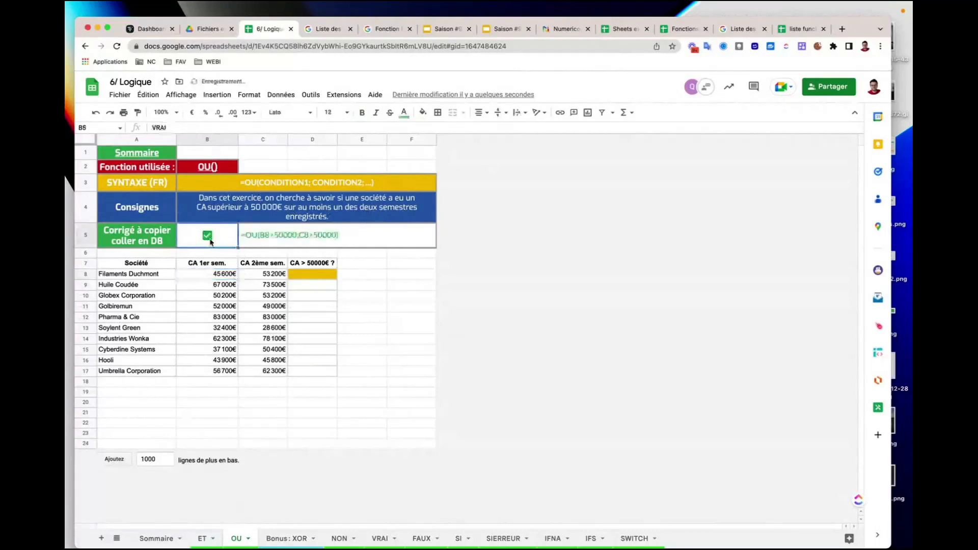
{"action": "left_click", "coordinate": [251, 242]}
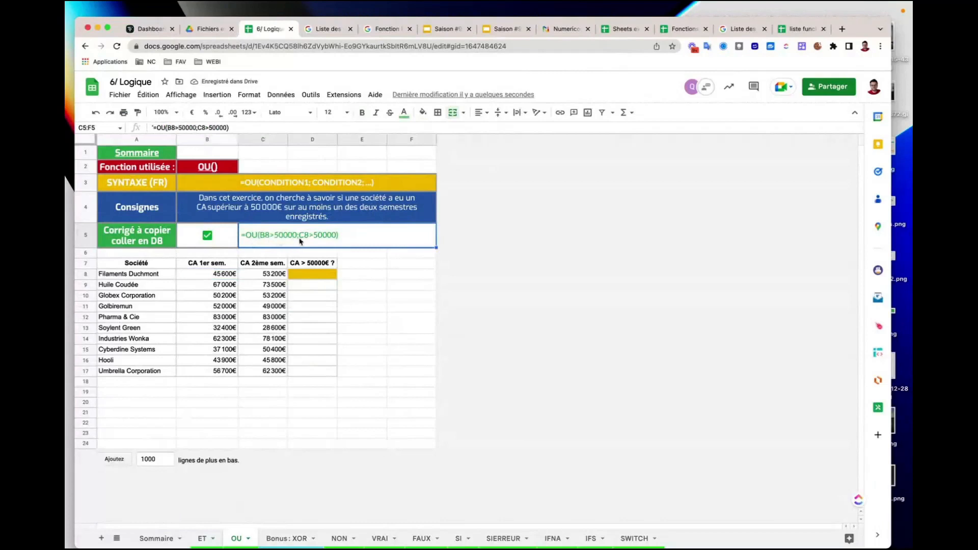
Copy the answer formula =OU(B8>50000;C8>50000) into D8 and fill it down to D17.
{"action": "double_click", "coordinate": [326, 238]}
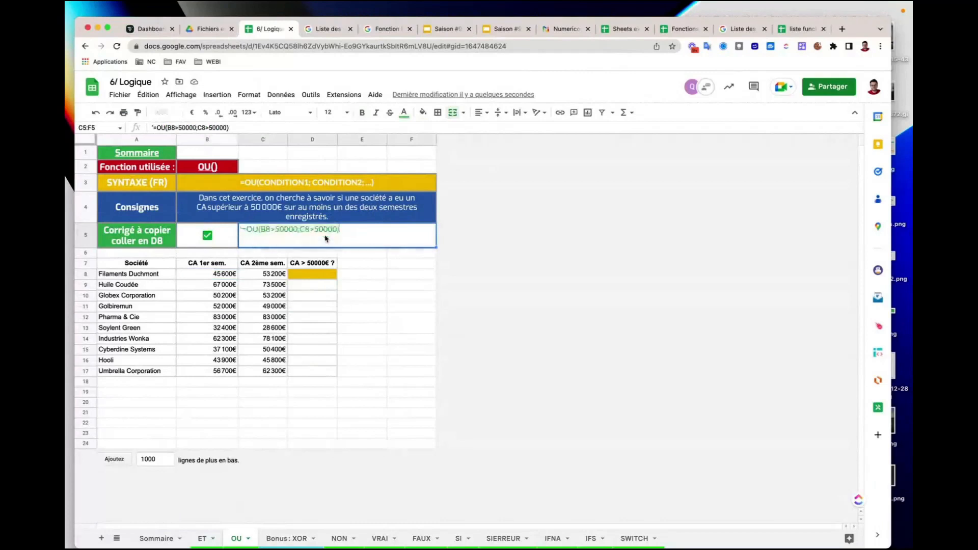
{"action": "left_click_drag", "start_coordinate": [340, 229], "coordinate": [242, 229]}
{"action": "key", "text": "ctrl+c"}
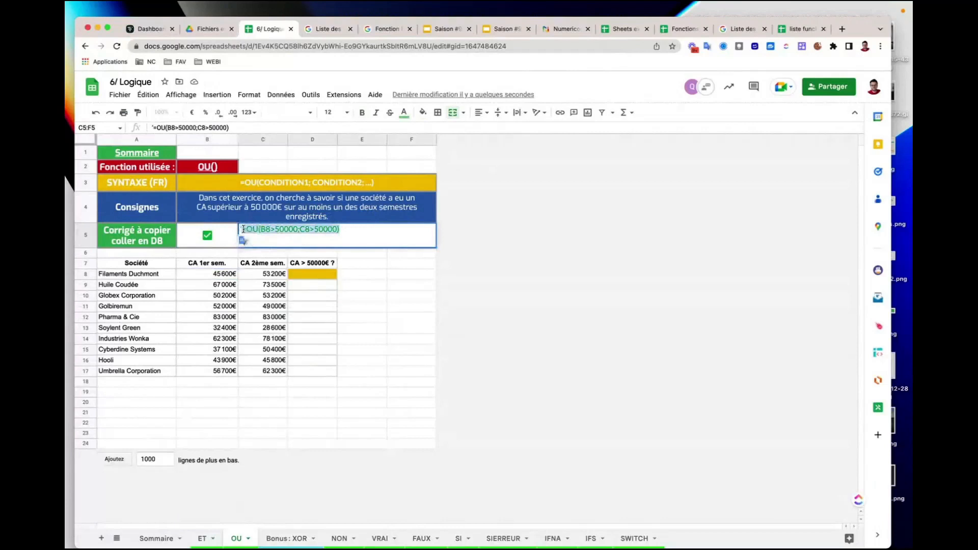
{"action": "left_click", "coordinate": [311, 275]}
{"action": "key", "text": "ctrl+v"}
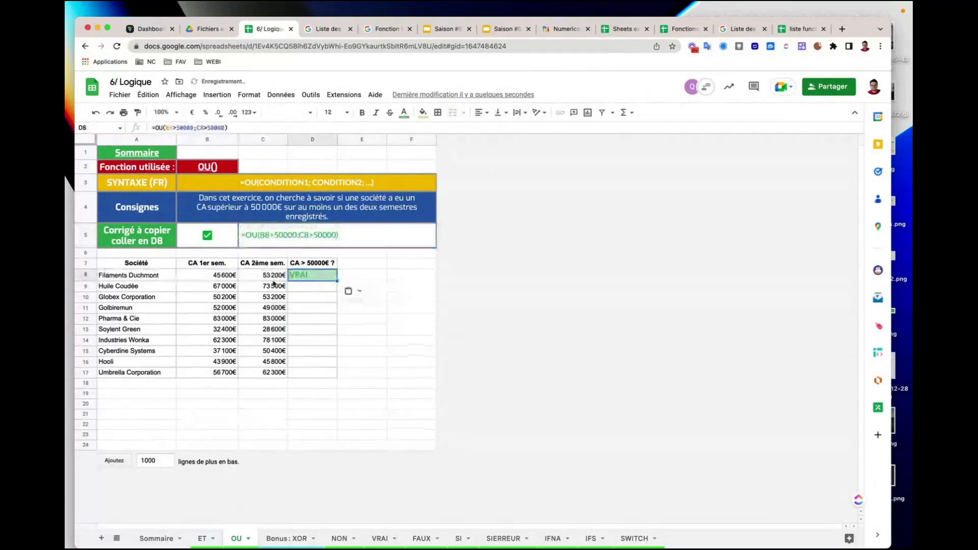
{"action": "key", "text": "Left"}
{"action": "key", "text": "Right"}
{"action": "double_click", "coordinate": [337, 281]}
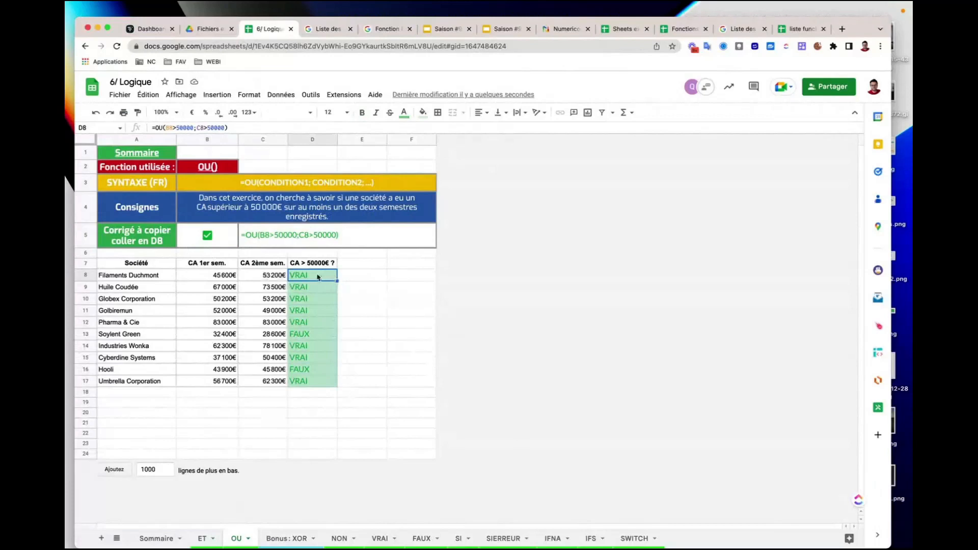
Compare several companies' semester revenues with their OU results in column D, including Huile Coudée, Globex Corporation, Golbiremun and Soylent Green.
{"action": "left_click", "coordinate": [265, 275]}
{"action": "left_click", "coordinate": [300, 288]}
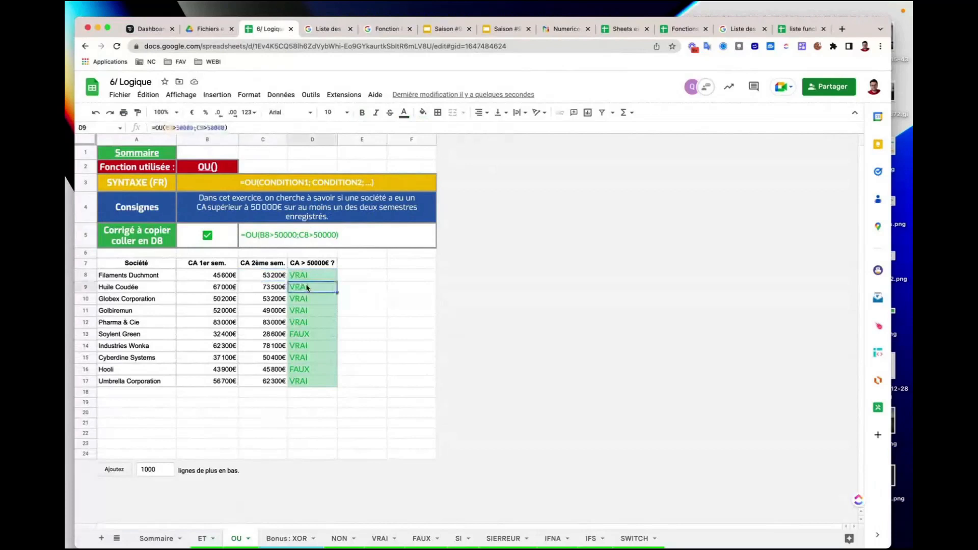
{"action": "left_click_drag", "start_coordinate": [224, 287], "coordinate": [279, 290]}
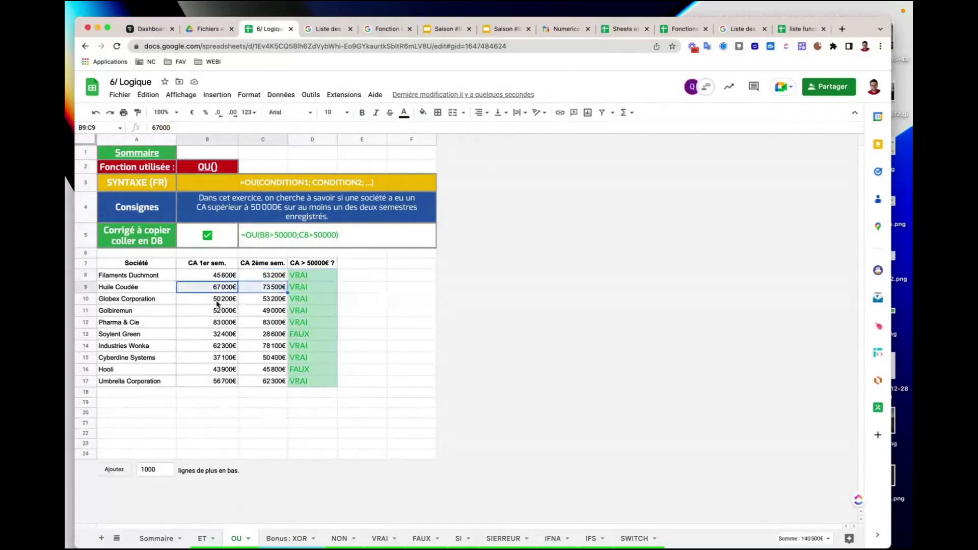
{"action": "left_click_drag", "start_coordinate": [218, 302], "coordinate": [280, 305]}
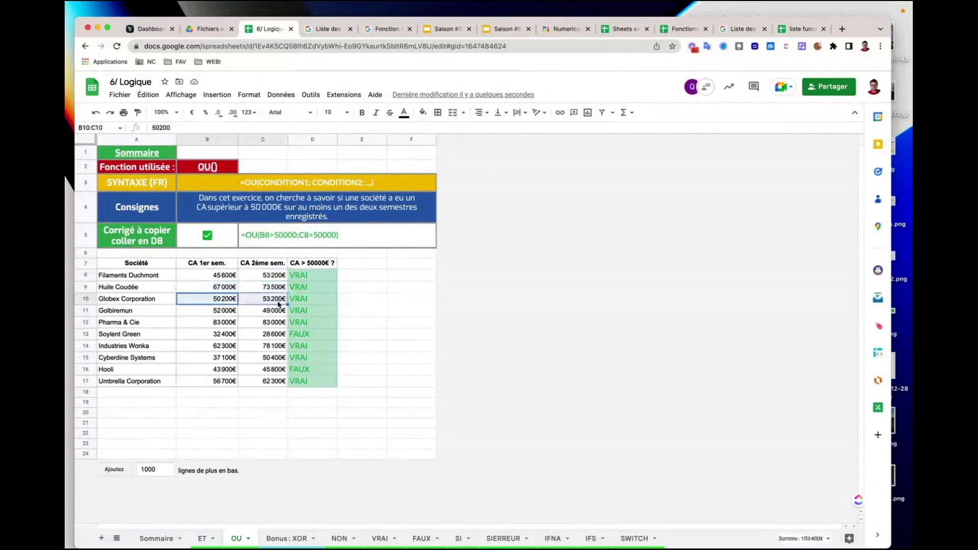
{"action": "left_click", "coordinate": [218, 315]}
{"action": "left_click", "coordinate": [298, 315]}
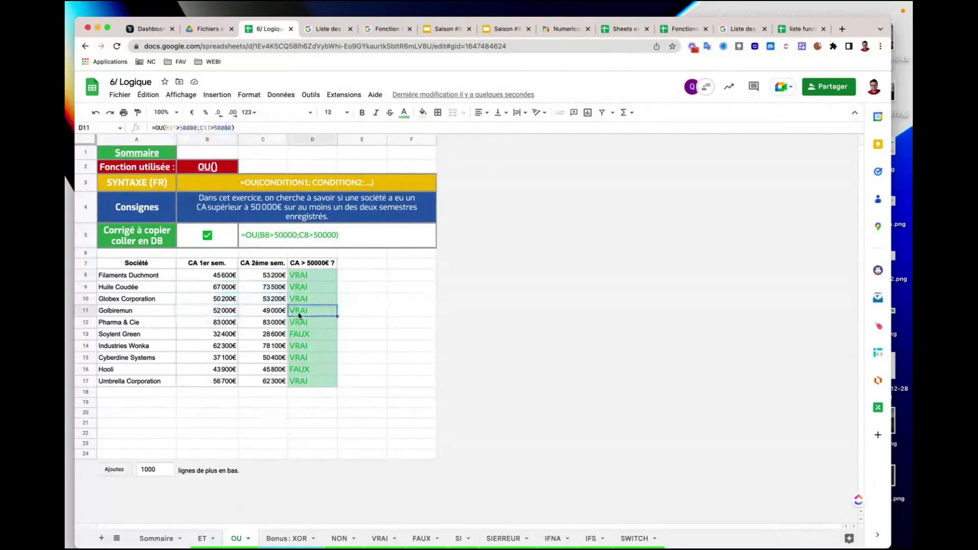
{"action": "left_click", "coordinate": [299, 338]}
{"action": "left_click_drag", "start_coordinate": [226, 335], "coordinate": [252, 338]}
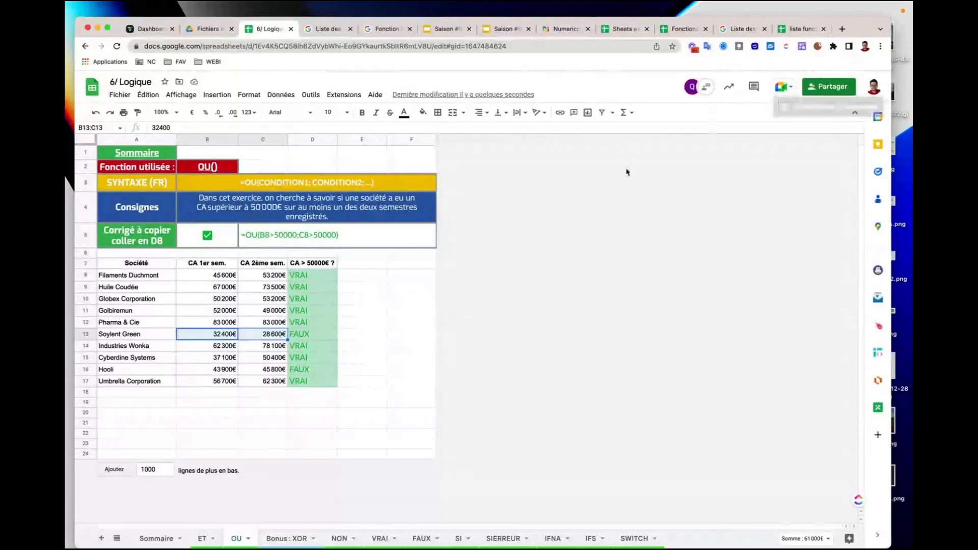
Open the Bonus : XOR exercise sheet, check the function suggestion by entering =xor in D21, and clear the entry.
{"action": "left_click", "coordinate": [287, 537]}
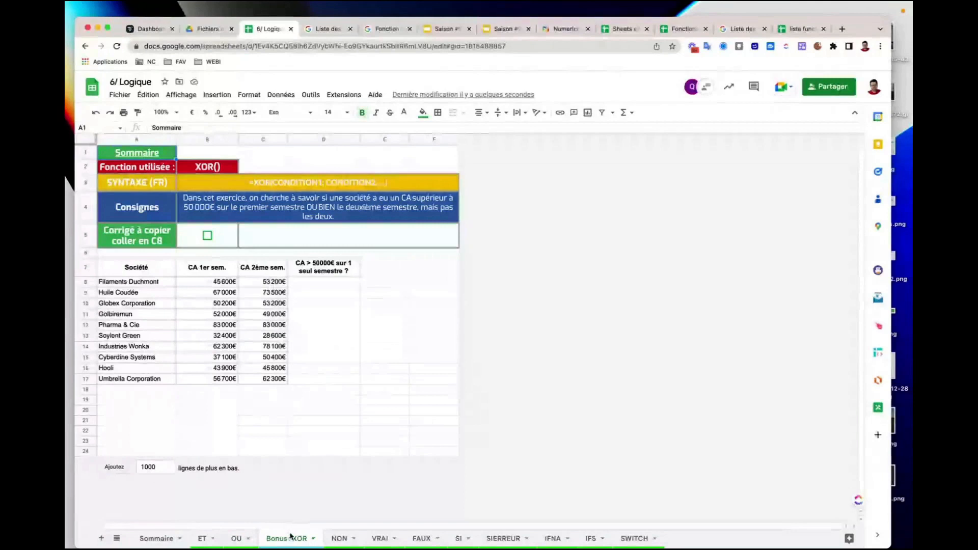
{"action": "left_click", "coordinate": [324, 421]}
{"action": "type", "text": "=xor"}
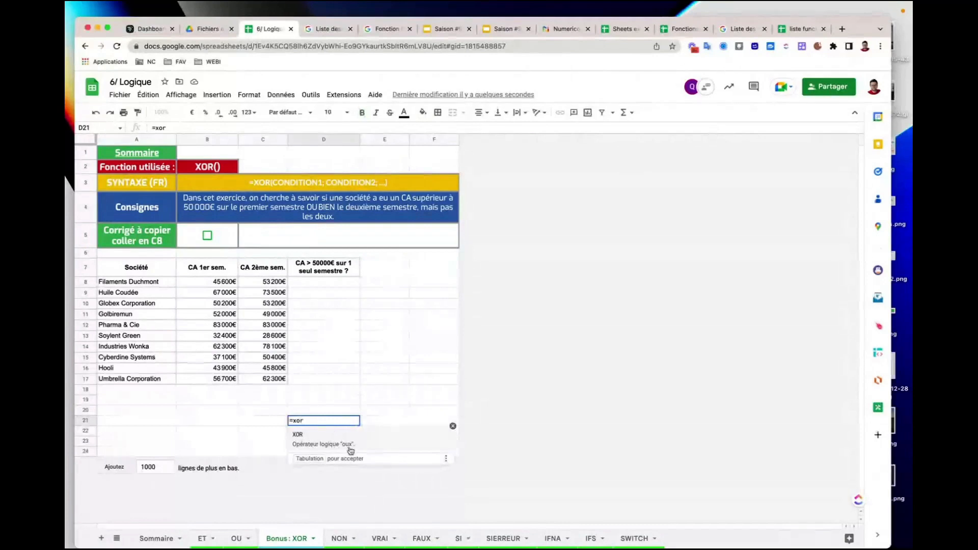
{"action": "left_click", "coordinate": [305, 421]}
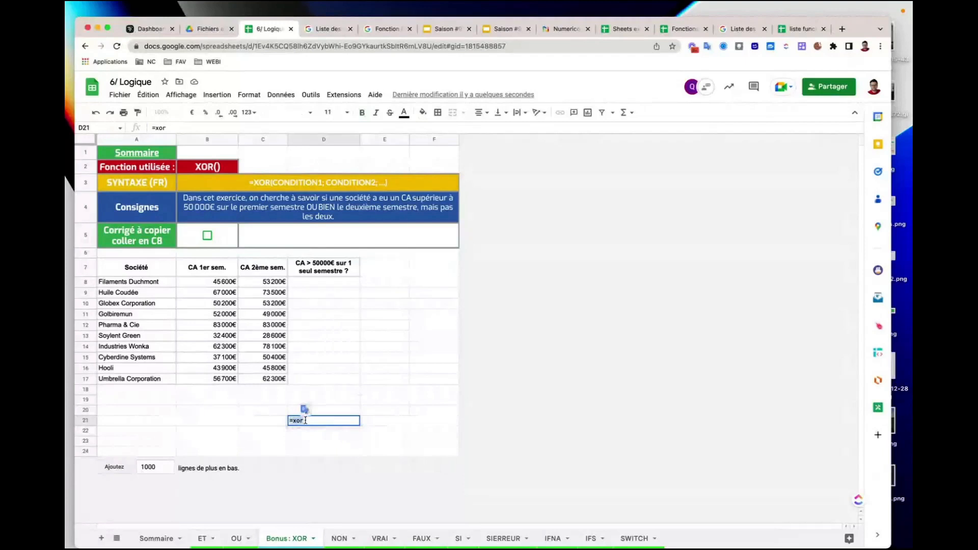
{"action": "key", "text": "BackSpace"}
{"action": "left_click", "coordinate": [316, 395]}
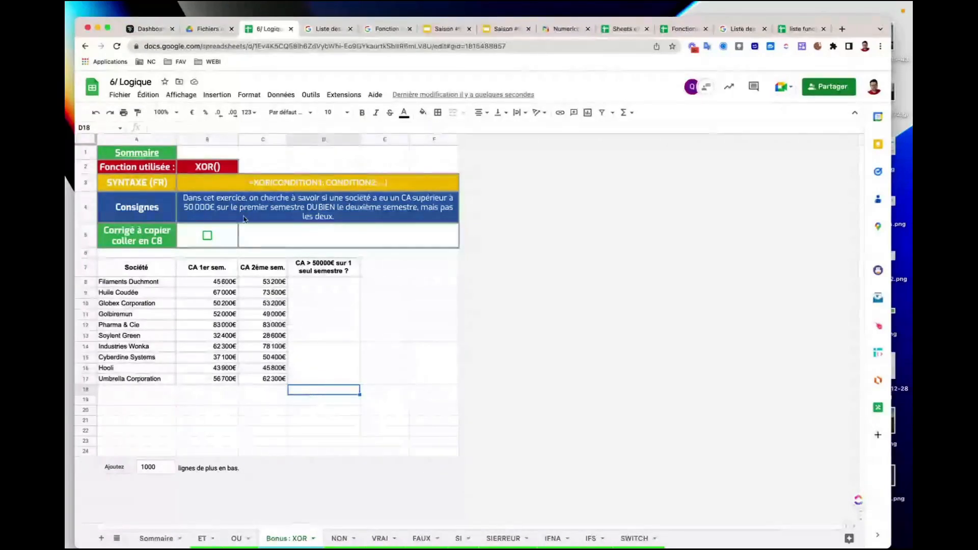
Examine the XOR exercise table, focusing on the first- and second-semester revenue columns.
{"action": "left_click_drag", "start_coordinate": [136, 267], "coordinate": [331, 392]}
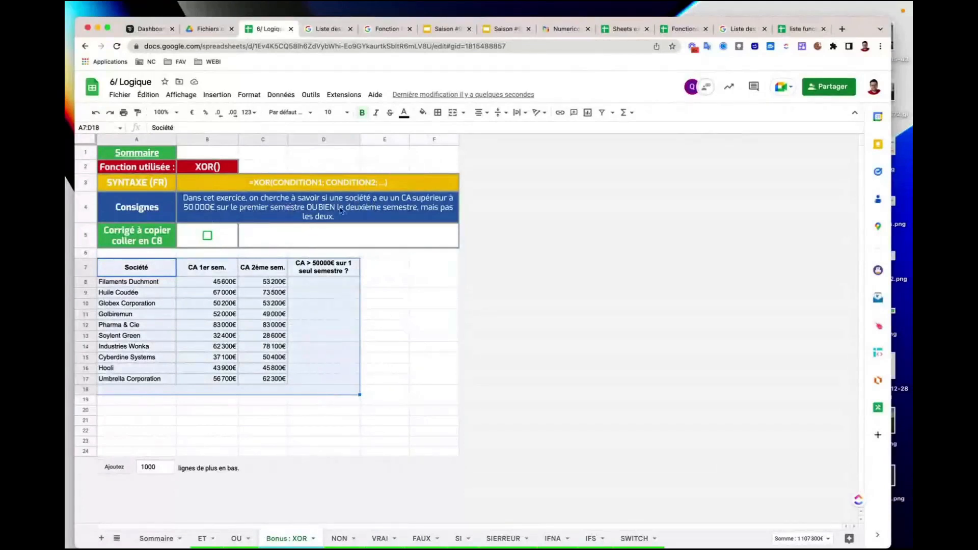
{"action": "left_click", "coordinate": [269, 285]}
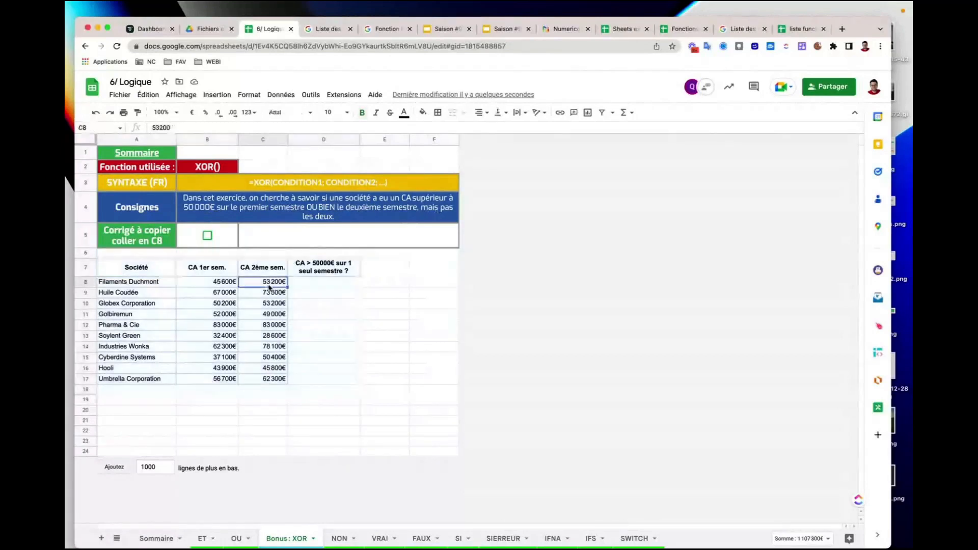
{"action": "left_click_drag", "start_coordinate": [208, 268], "coordinate": [269, 378]}
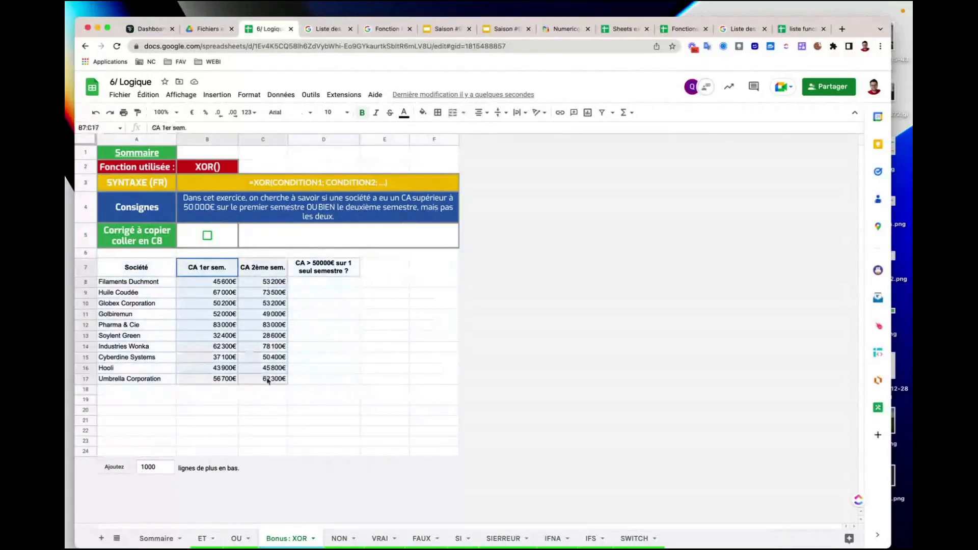
{"action": "left_click", "coordinate": [204, 272]}
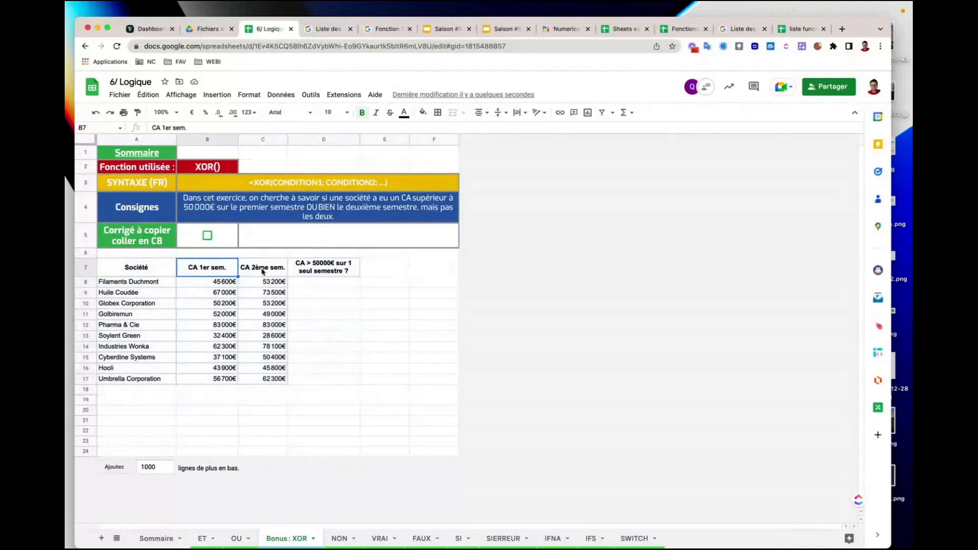
Reveal the XOR exercise's answer formula and check Filaments Duchmont's two semester revenues against it.
{"action": "left_click", "coordinate": [207, 236]}
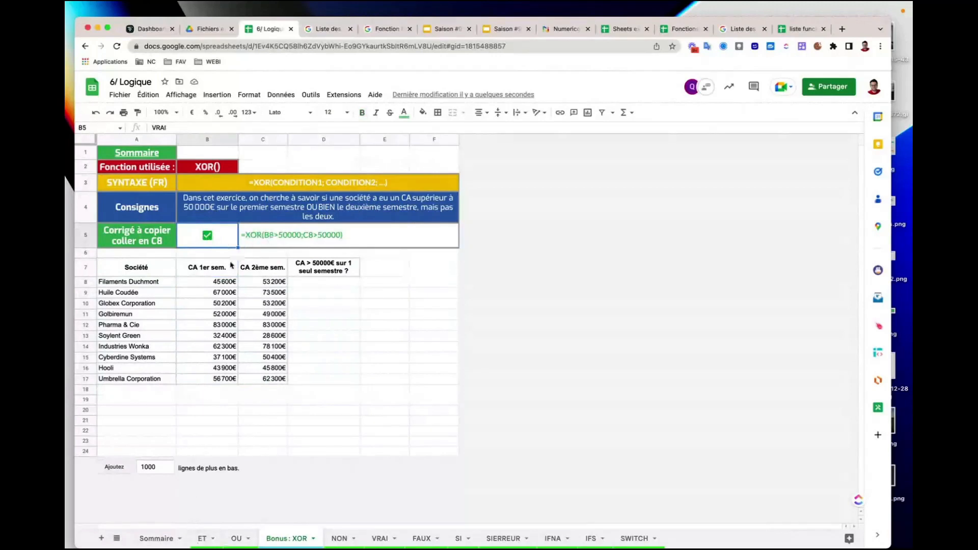
{"action": "left_click", "coordinate": [225, 279]}
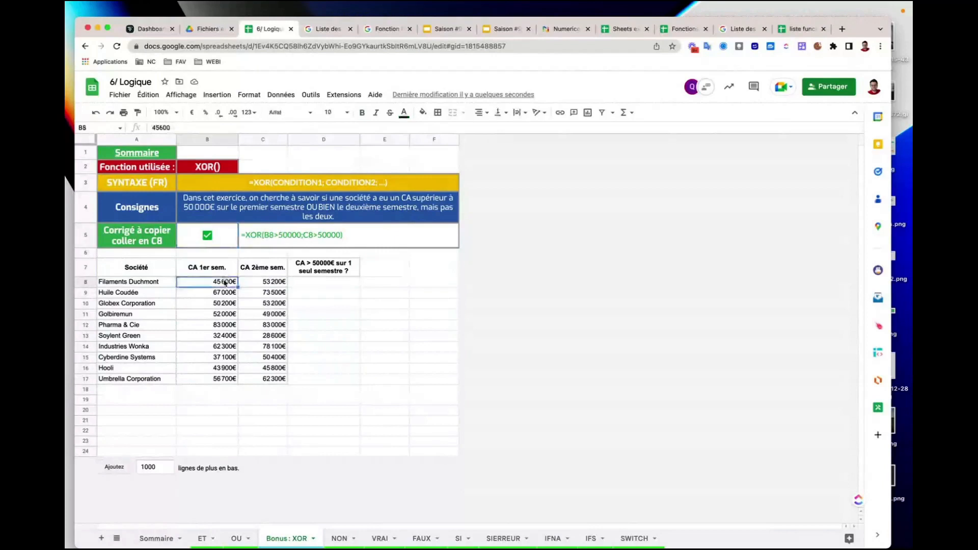
{"action": "left_click", "coordinate": [259, 282]}
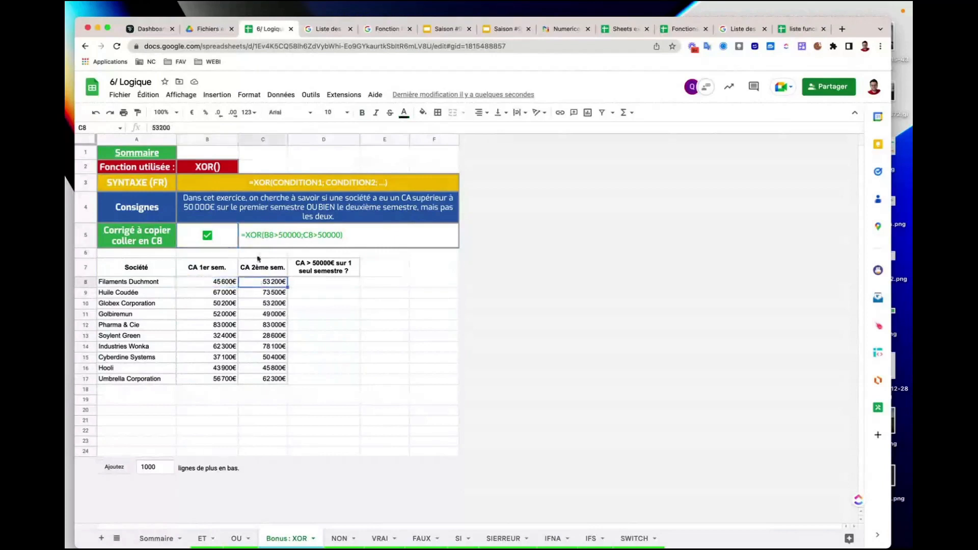
Copy the answer formula =XOR(B8>50000;C8>50000) into D8 and fill it down to D17.
{"action": "left_click", "coordinate": [254, 243]}
{"action": "double_click", "coordinate": [254, 243]}
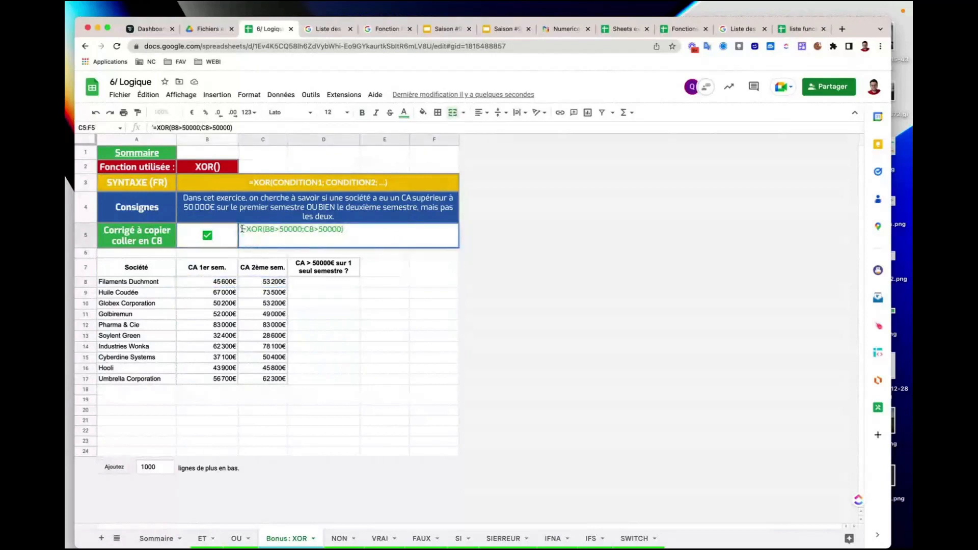
{"action": "left_click_drag", "start_coordinate": [242, 229], "coordinate": [344, 230]}
{"action": "key", "text": "ctrl+c"}
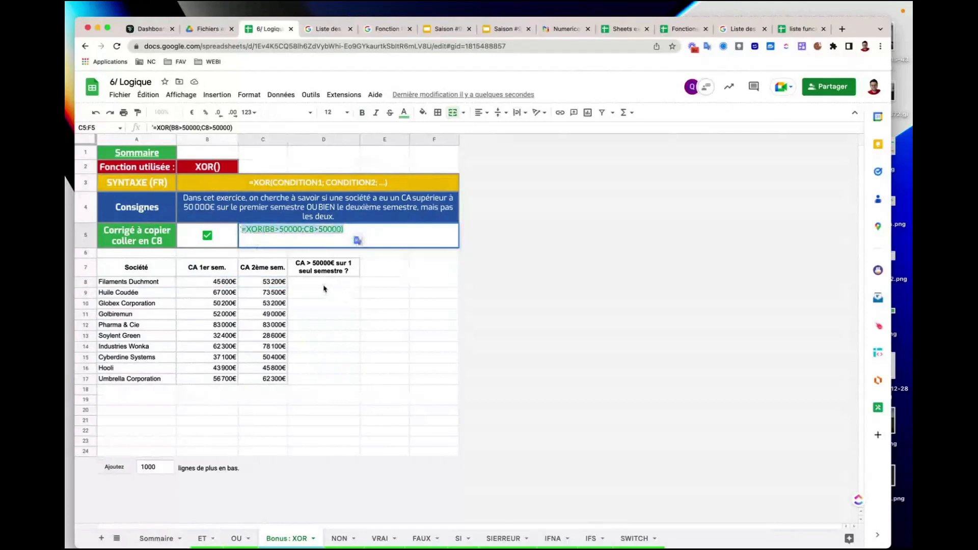
{"action": "left_click", "coordinate": [326, 286]}
{"action": "key", "text": "ctrl+v"}
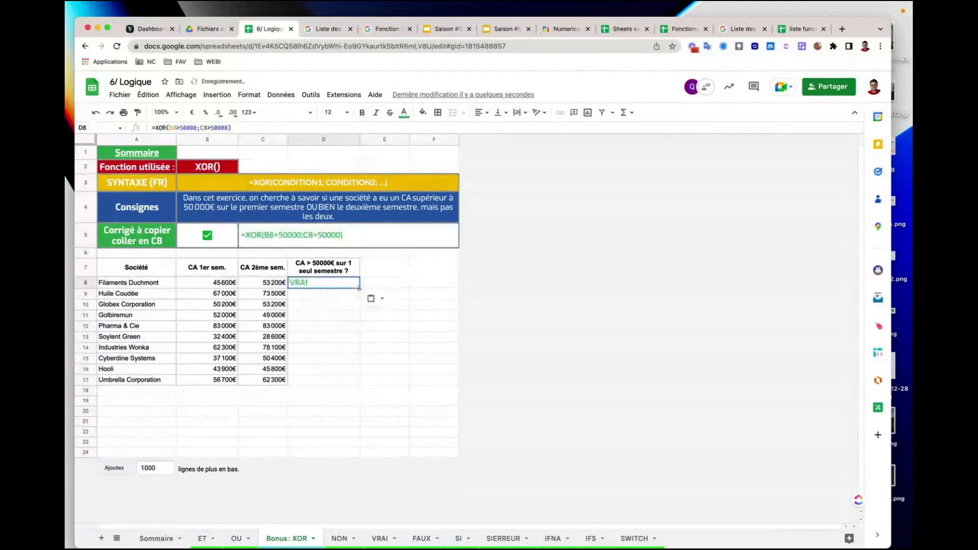
{"action": "double_click", "coordinate": [359, 288]}
Compare the semester revenues of Filaments Duchmont, Huile Coudée and Cyberdine Systems with their XOR results.
{"action": "left_click", "coordinate": [263, 286]}
{"action": "left_click", "coordinate": [231, 284]}
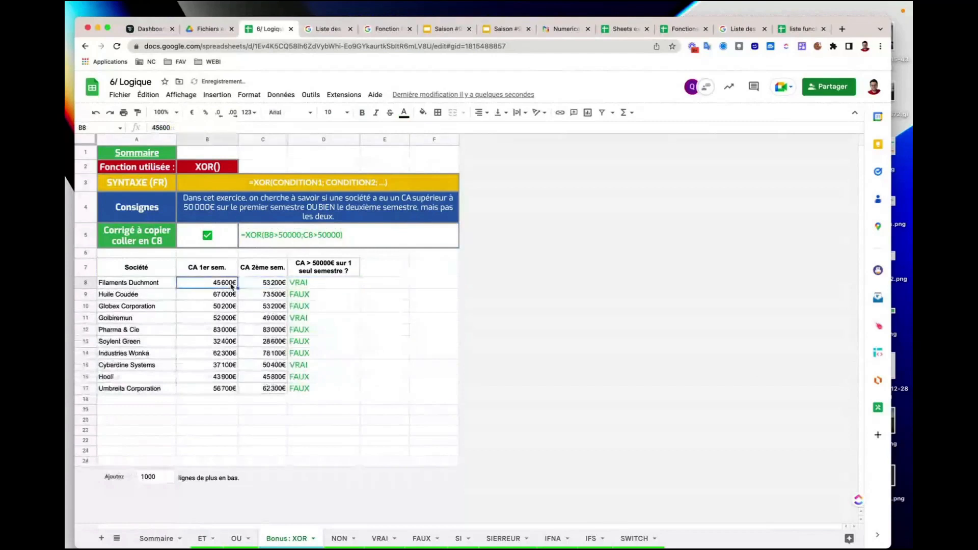
{"action": "left_click", "coordinate": [263, 285]}
{"action": "left_click", "coordinate": [296, 286]}
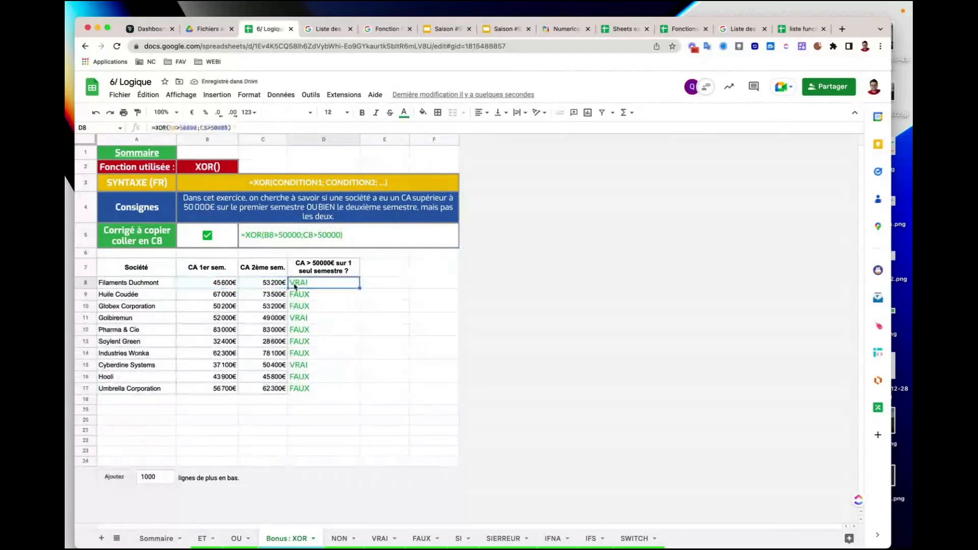
{"action": "left_click", "coordinate": [216, 298]}
{"action": "left_click", "coordinate": [264, 298]}
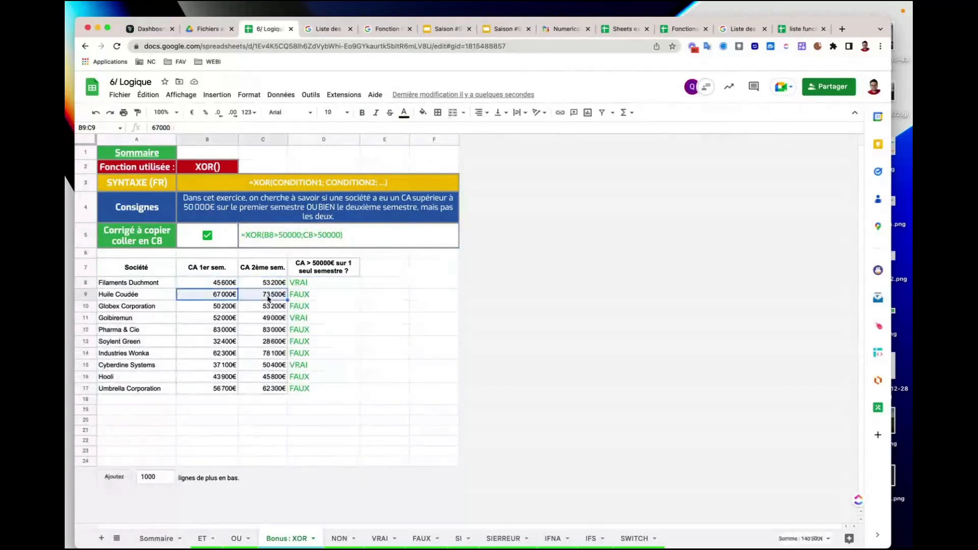
{"action": "left_click", "coordinate": [303, 299]}
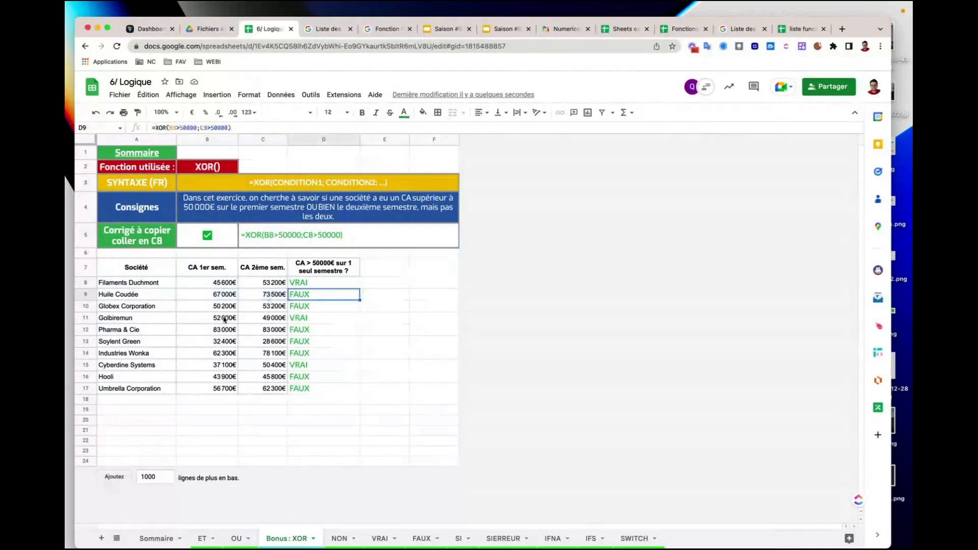
{"action": "left_click_drag", "start_coordinate": [223, 369], "coordinate": [270, 367]}
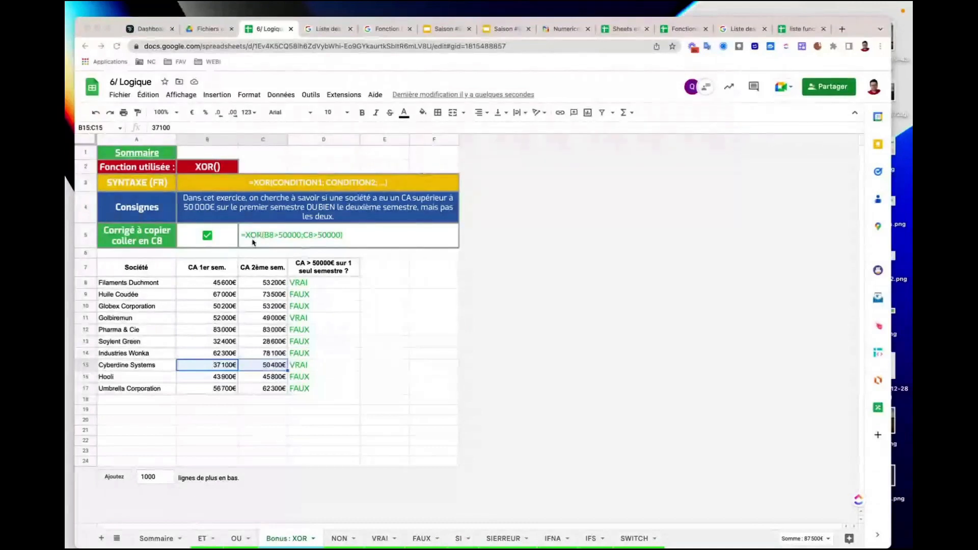
Revisit the ET, OU and Bonus : XOR sheets in turn, ending on the NON exercise sheet.
{"action": "left_click", "coordinate": [202, 539]}
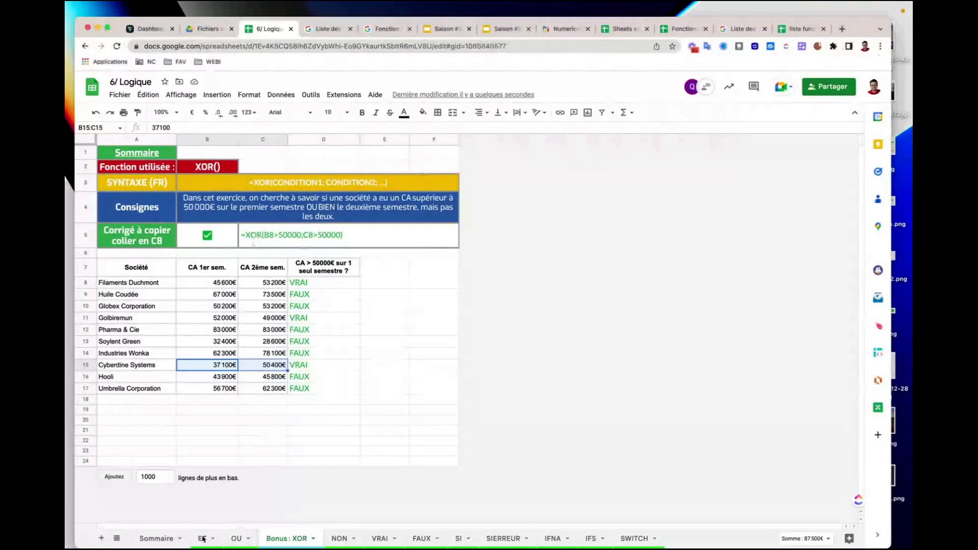
{"action": "left_click", "coordinate": [237, 539]}
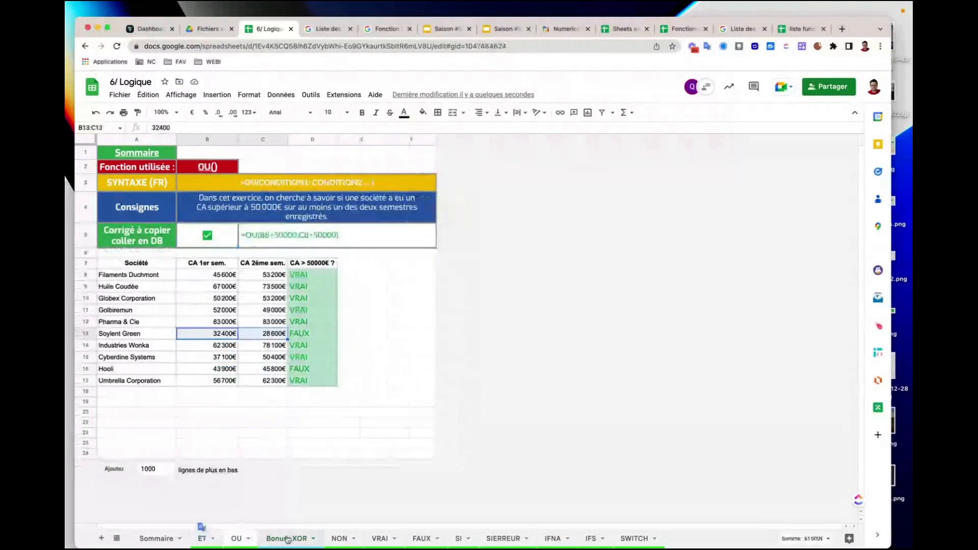
{"action": "left_click", "coordinate": [287, 539]}
{"action": "left_click", "coordinate": [337, 538]}
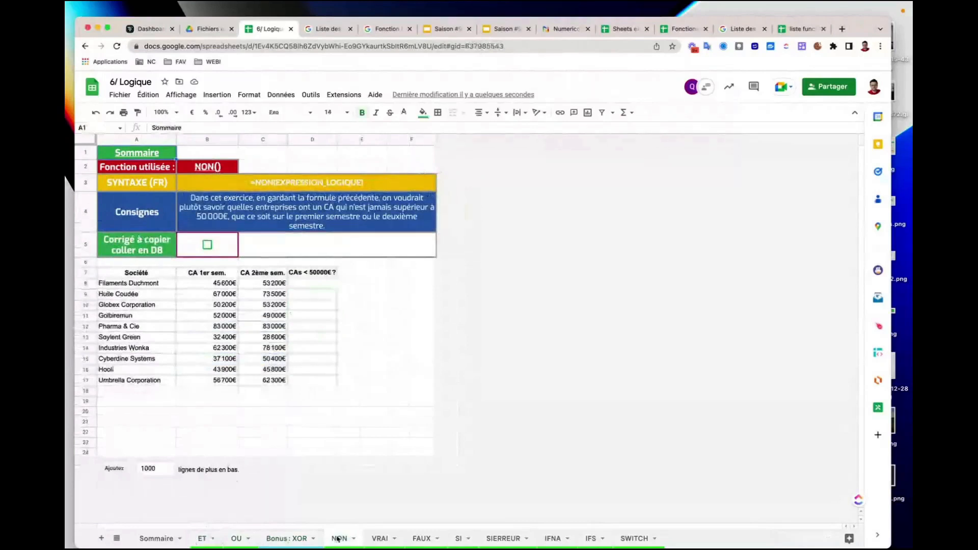
Open the help page linked from the NON() cell, read the function's definition and return to the 6/ Logique spreadsheet.
{"action": "left_click", "coordinate": [205, 165]}
{"action": "left_click", "coordinate": [238, 185]}
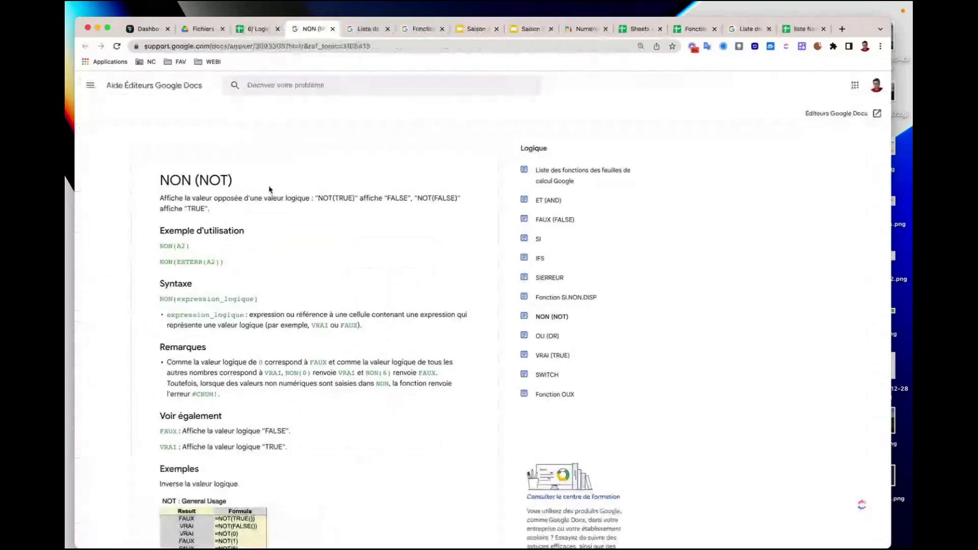
{"action": "left_click_drag", "start_coordinate": [223, 200], "coordinate": [291, 199]}
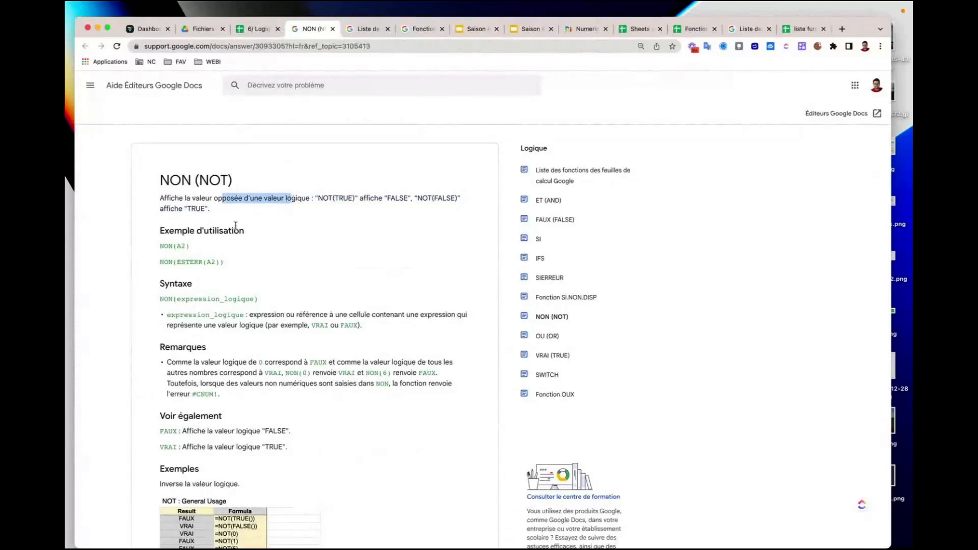
{"action": "scroll", "coordinate": [236, 225], "scroll_direction": "down", "scroll_amount": 1}
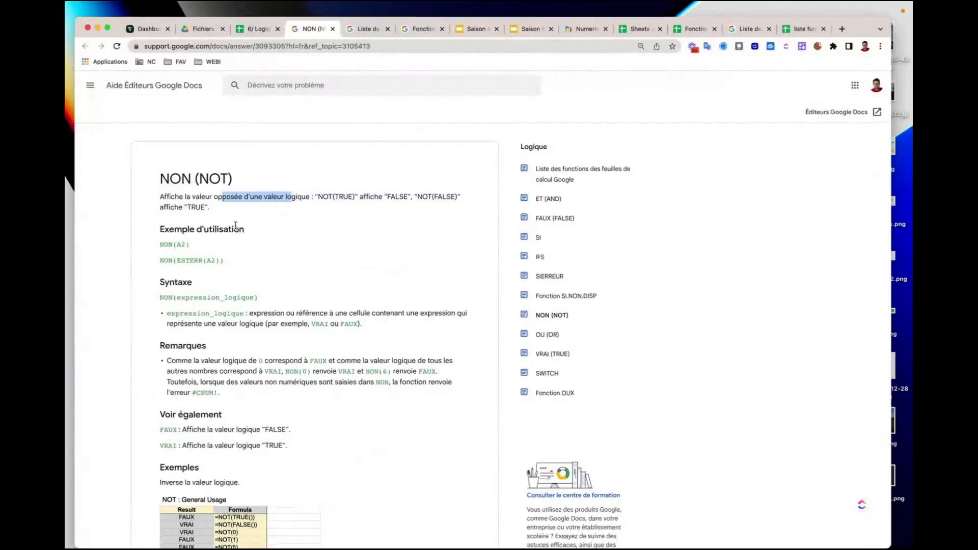
{"action": "scroll", "coordinate": [236, 225], "scroll_direction": "up", "scroll_amount": 1}
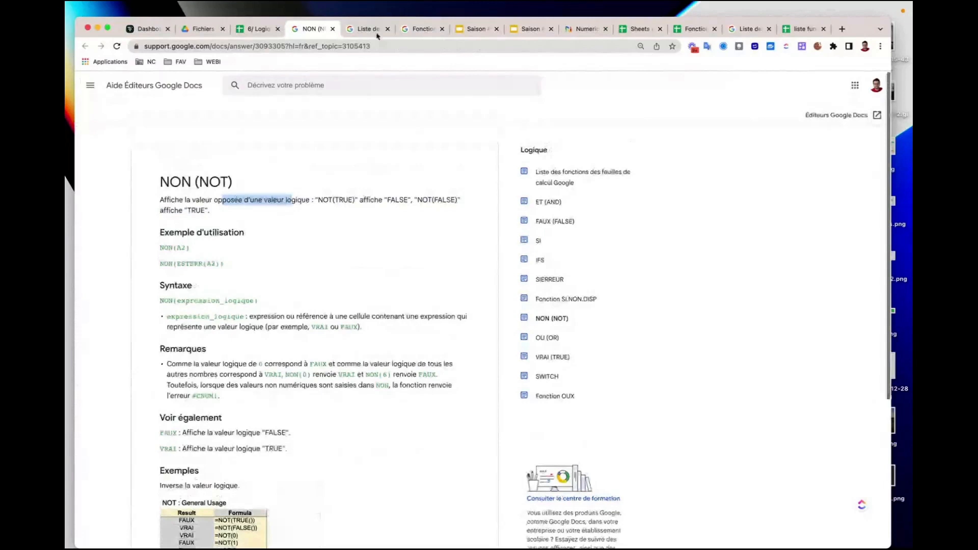
{"action": "left_click", "coordinate": [256, 29]}
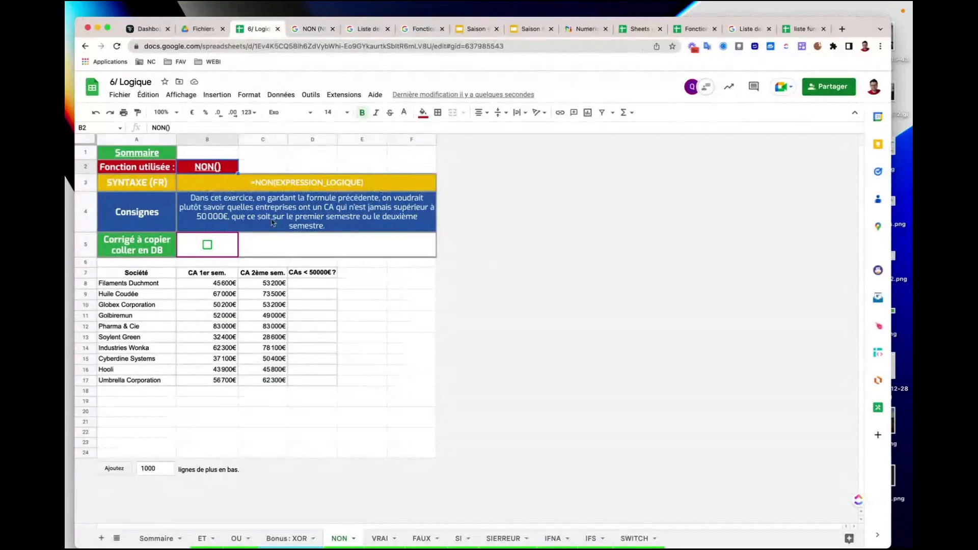
Reveal the answer formula =NON(OU(B8>50000;C8>50000)), copy it into D8, fill it down to D17 and check the Filaments Duchmont row.
{"action": "left_click", "coordinate": [207, 245]}
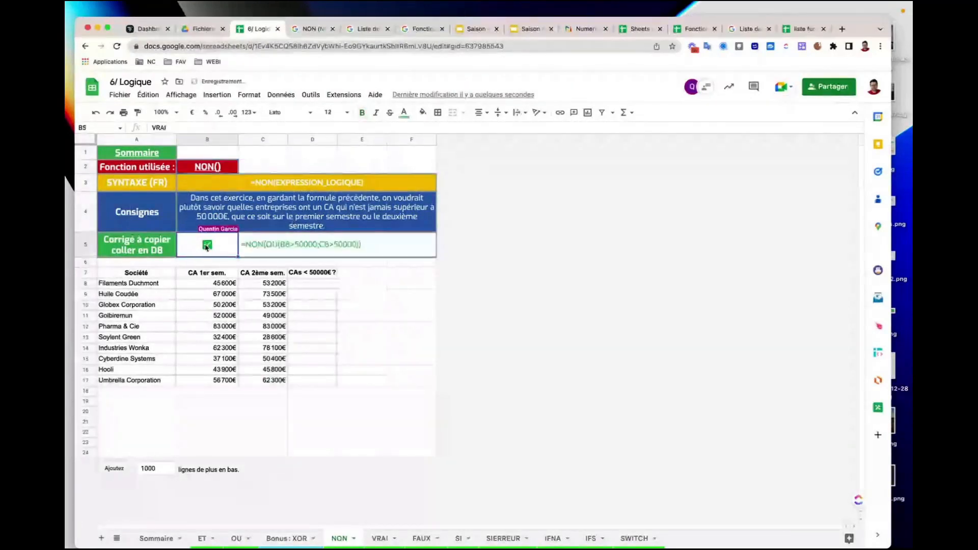
{"action": "left_click", "coordinate": [242, 239]}
{"action": "double_click", "coordinate": [242, 238]}
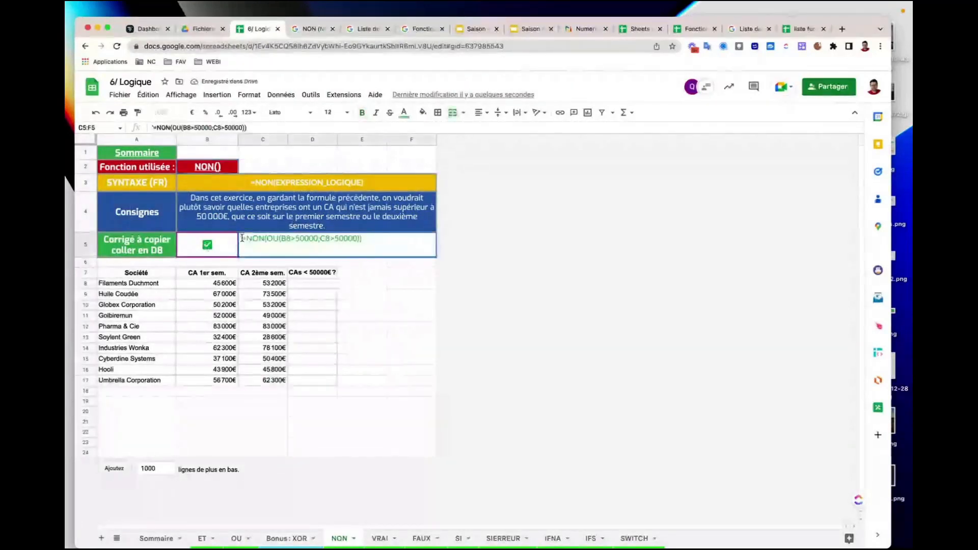
{"action": "left_click_drag", "start_coordinate": [242, 237], "coordinate": [369, 239]}
{"action": "key", "text": "ctrl+c"}
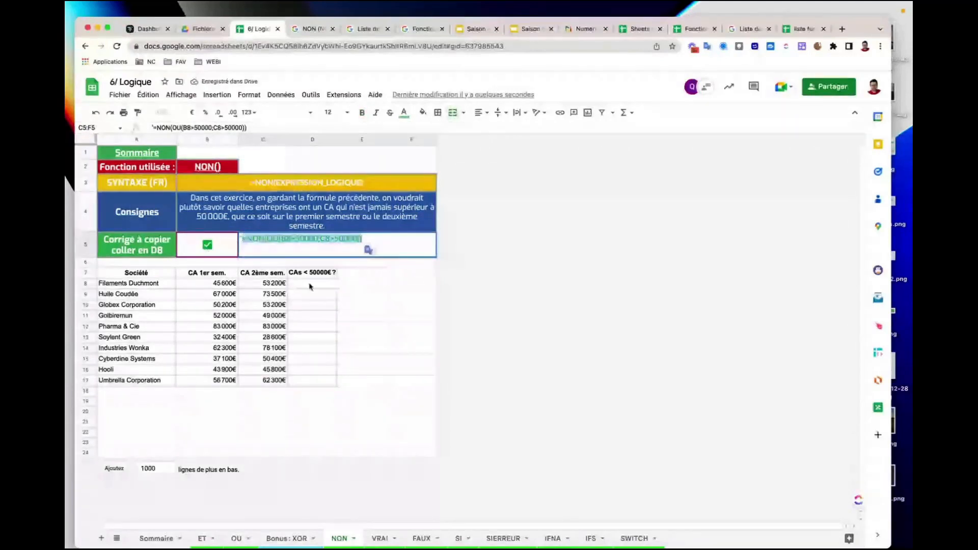
{"action": "left_click", "coordinate": [312, 283]}
{"action": "key", "text": "ctrl+v"}
{"action": "double_click", "coordinate": [337, 290]}
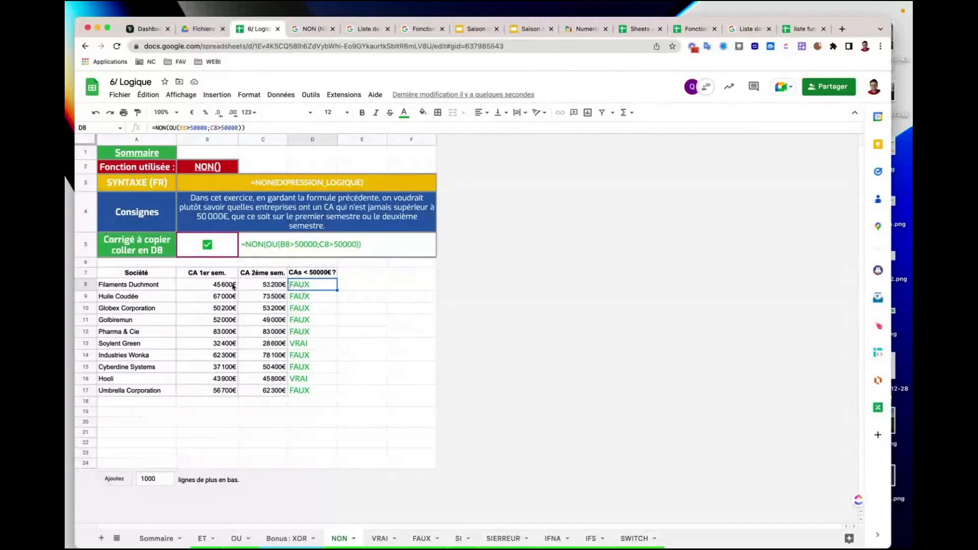
{"action": "left_click_drag", "start_coordinate": [224, 284], "coordinate": [269, 284]}
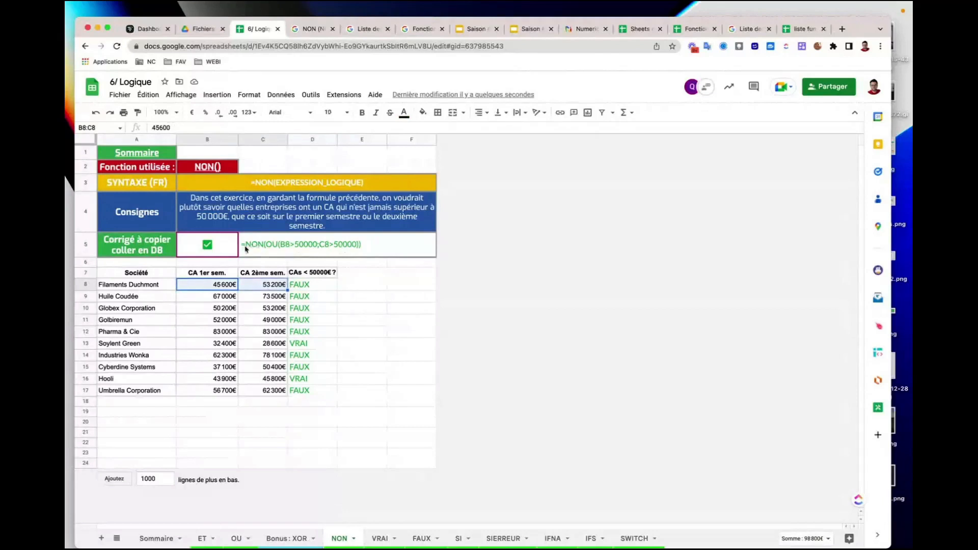
{"action": "left_click", "coordinate": [317, 288]}
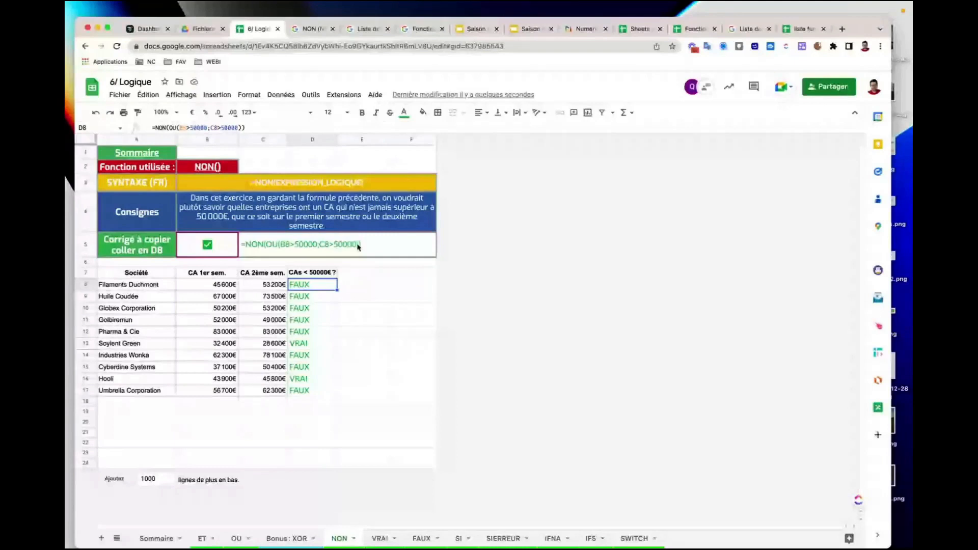
Look up the VRAI entry in the Sommaire sheet and go to cell E8 of the VRAI exercise sheet.
{"action": "left_click", "coordinate": [379, 538]}
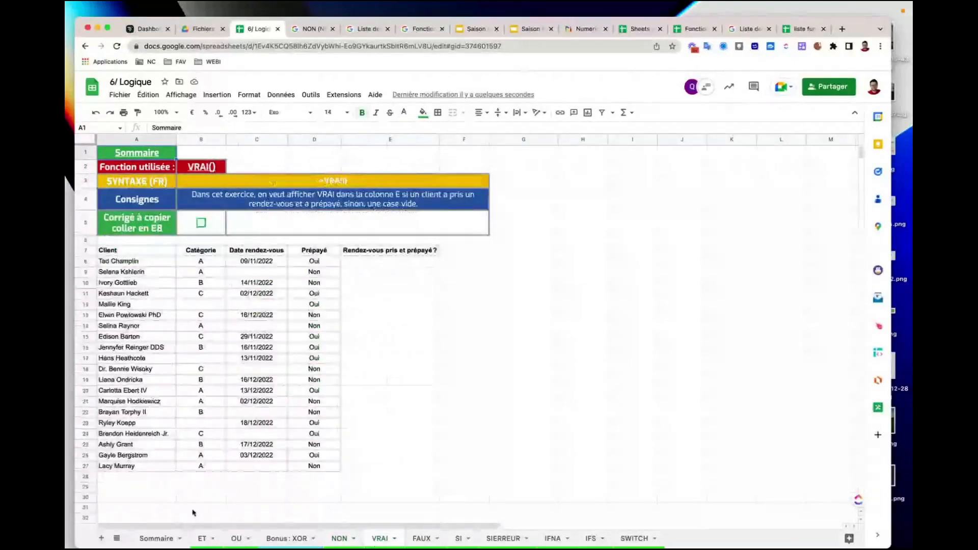
{"action": "left_click", "coordinate": [176, 532]}
{"action": "left_click", "coordinate": [172, 202]}
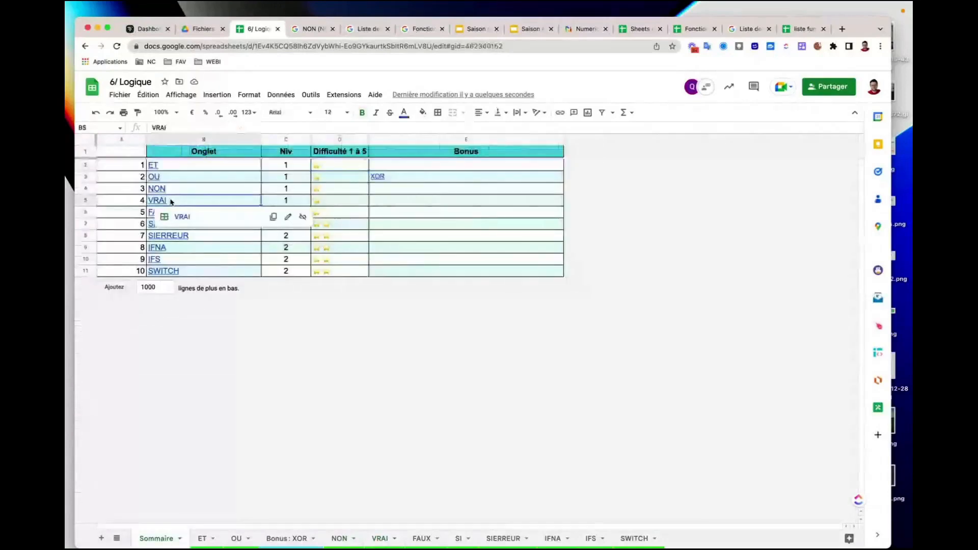
{"action": "left_click", "coordinate": [379, 539]}
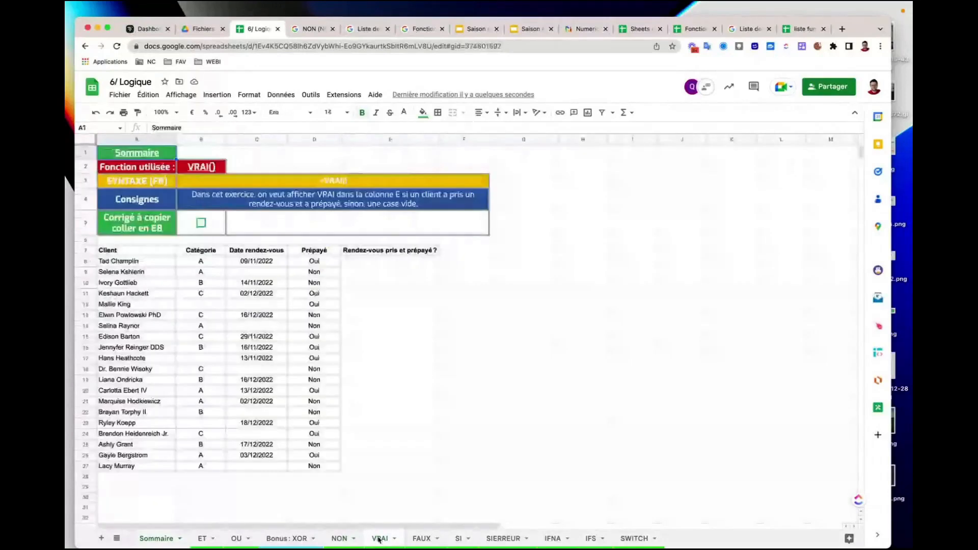
{"action": "left_click", "coordinate": [355, 263]}
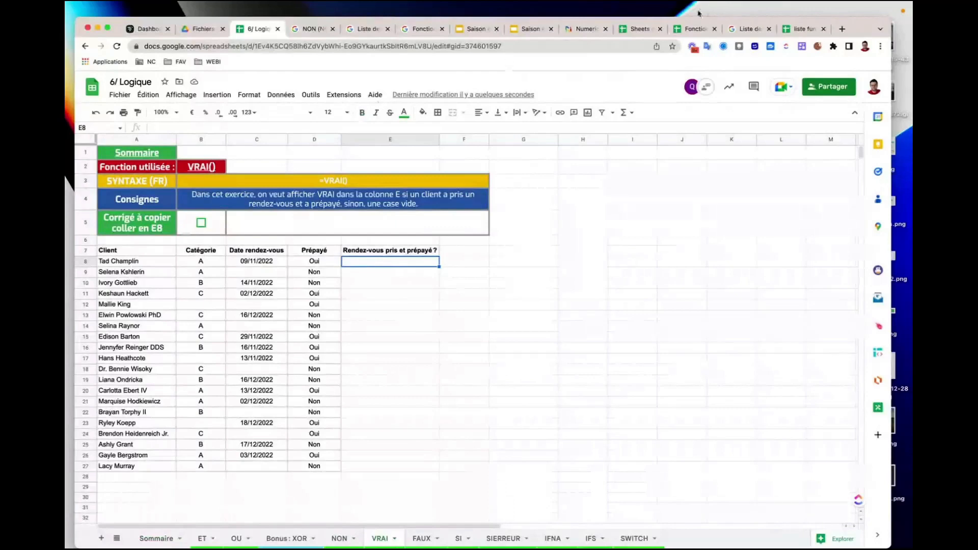
Switch to the Sheets exo S9E6 spreadsheet and review its general access in the sharing settings.
{"action": "left_click", "coordinate": [637, 30]}
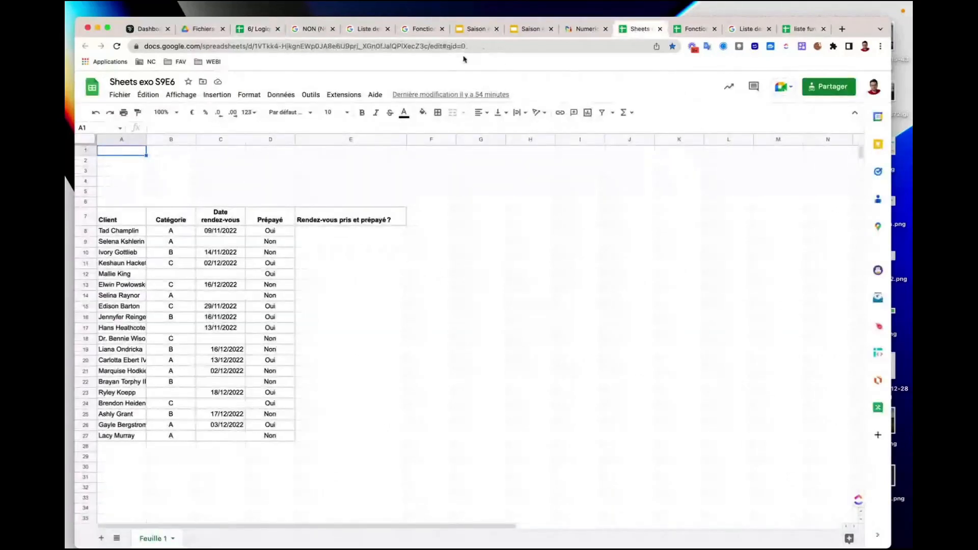
{"action": "left_click", "coordinate": [412, 46]}
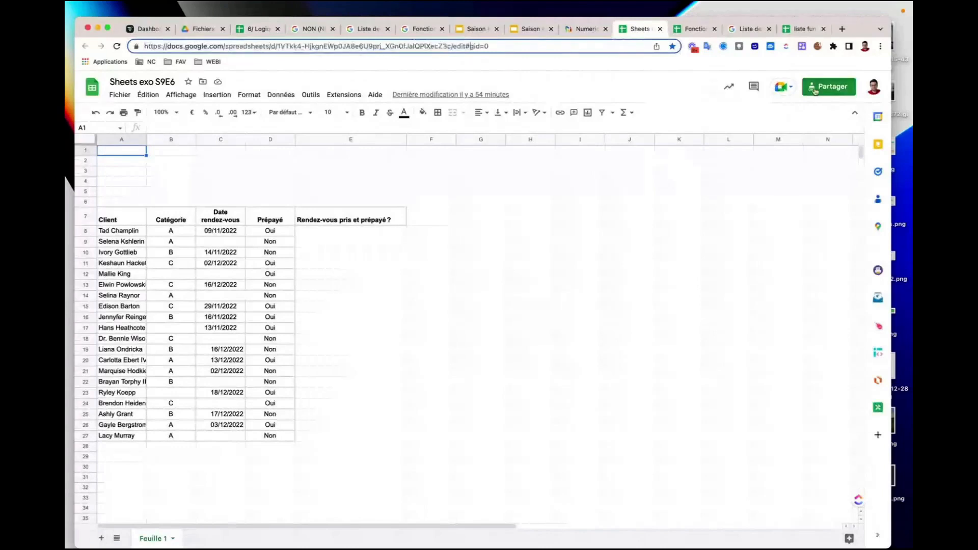
{"action": "left_click", "coordinate": [822, 90]}
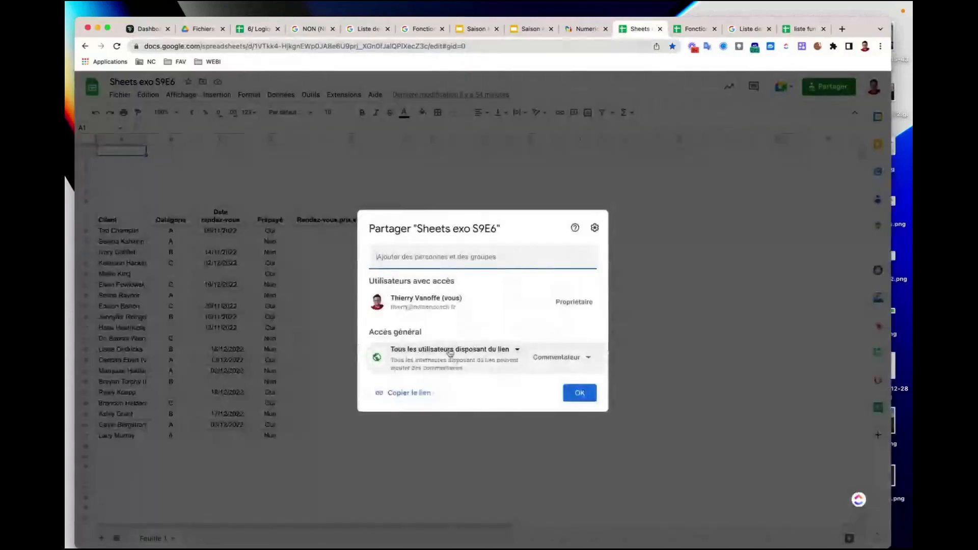
{"action": "left_click", "coordinate": [581, 392]}
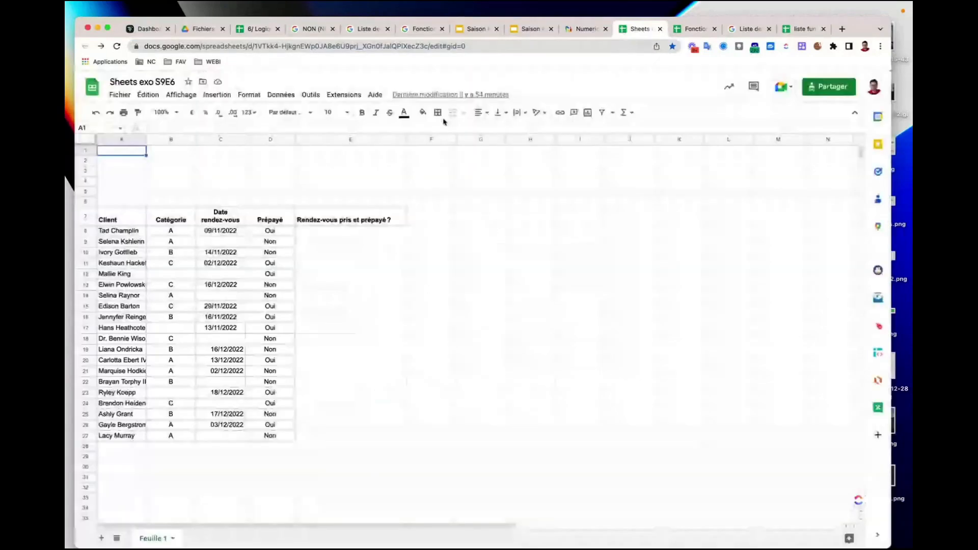
Replace edit#gid=0 with copy at the end of the Sheets exo S9E6 address and select the full link.
{"action": "left_click", "coordinate": [442, 47]}
{"action": "left_click_drag", "start_coordinate": [453, 46], "coordinate": [511, 47]}
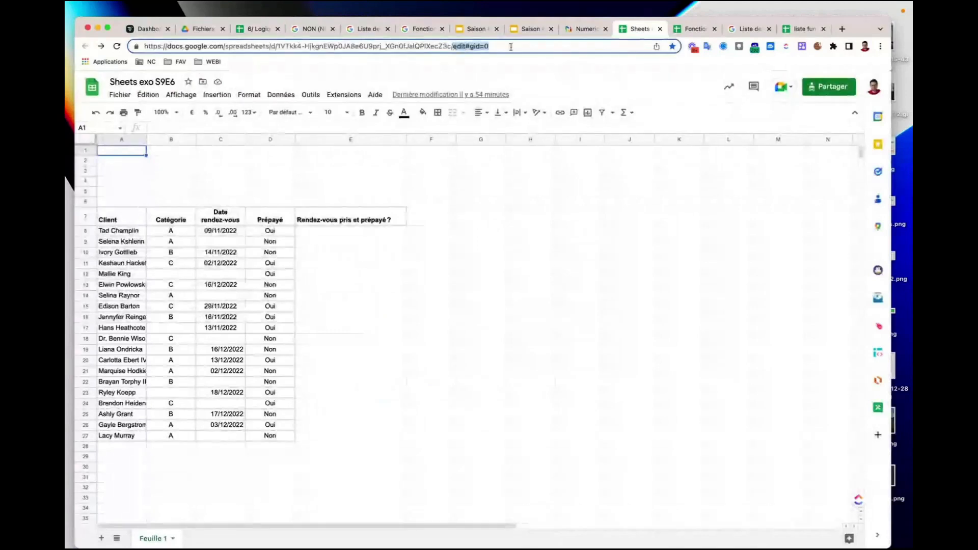
{"action": "type", "text": "copy"}
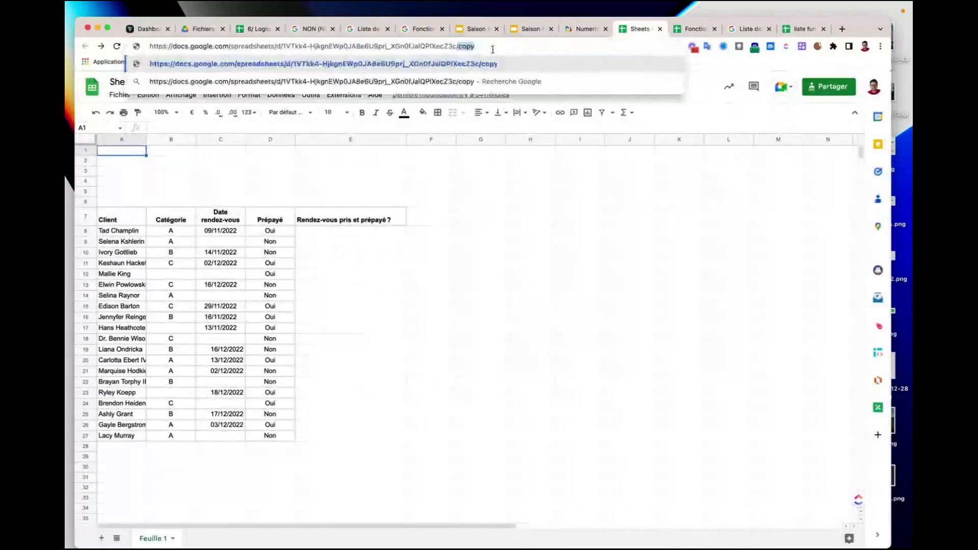
{"action": "key", "text": "super+a"}
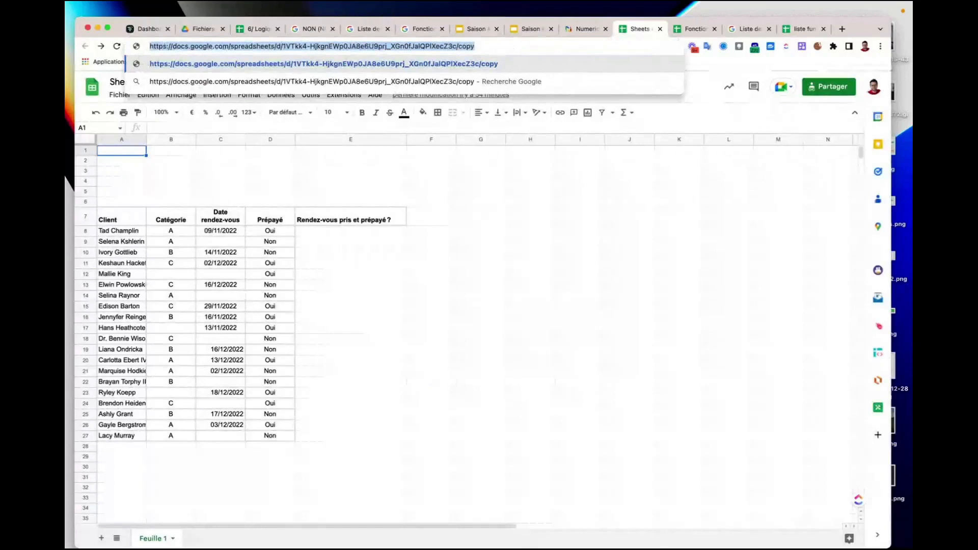
{"action": "key", "text": "Return"}
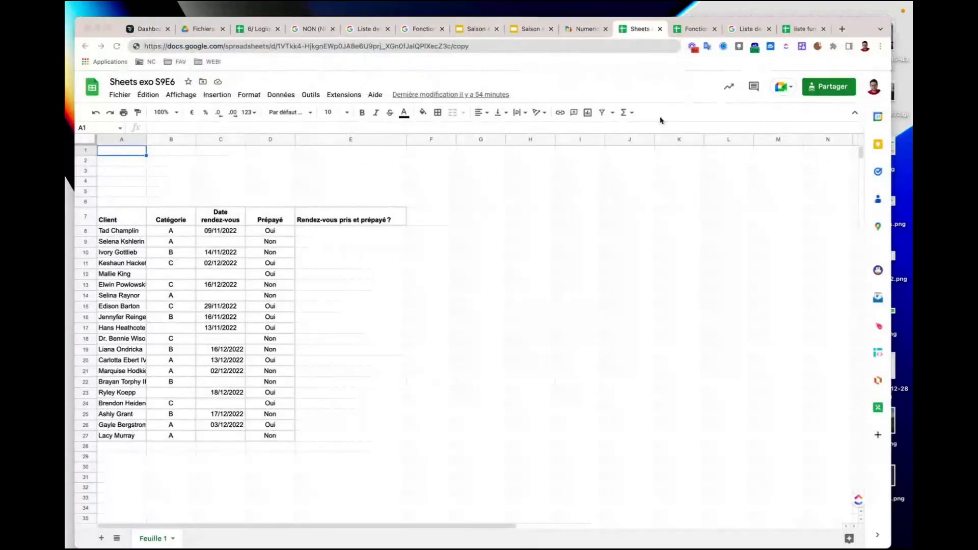
{"action": "scroll", "coordinate": [342, 377], "scroll_direction": "down", "scroll_amount": 3}
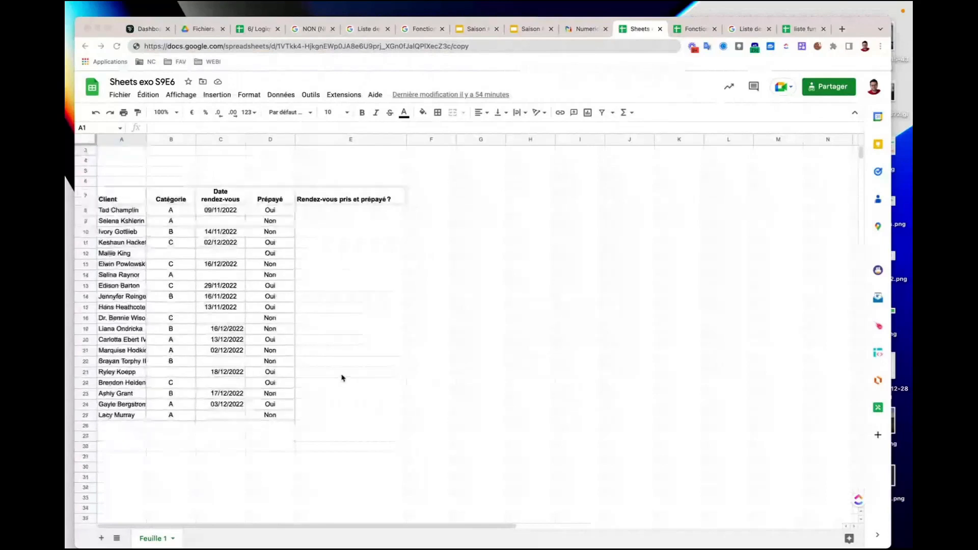
{"action": "scroll", "coordinate": [343, 379], "scroll_direction": "up", "scroll_amount": 2}
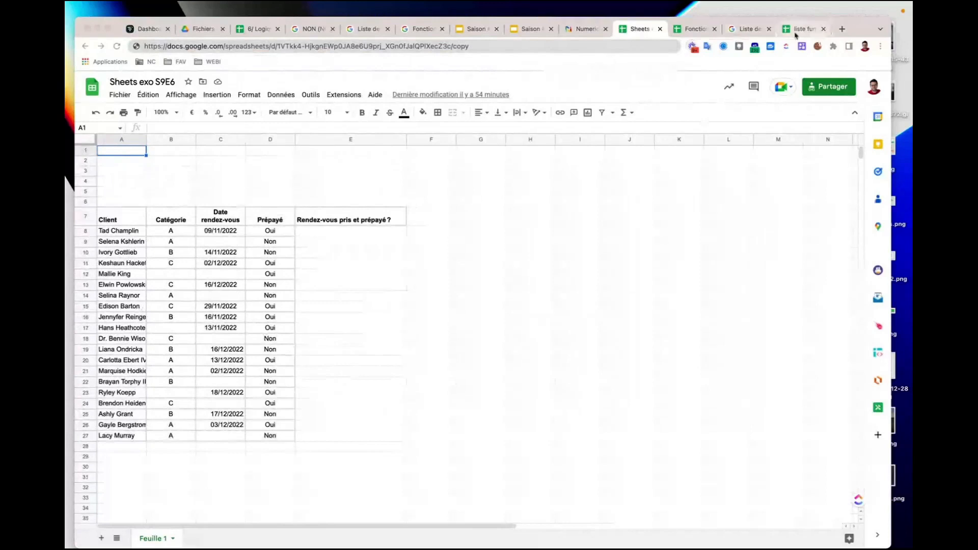
Move the Sheets exo S9E6 and 6/ Logique browser tabs to the end of the row, leaving 6/ Logique open.
{"action": "left_click_drag", "start_coordinate": [641, 34], "coordinate": [804, 30]}
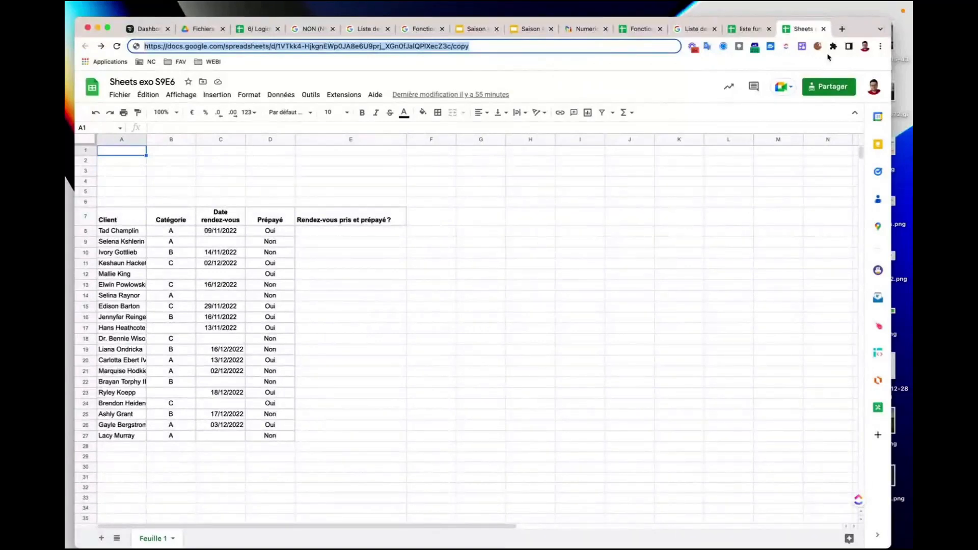
{"action": "left_click", "coordinate": [743, 29]}
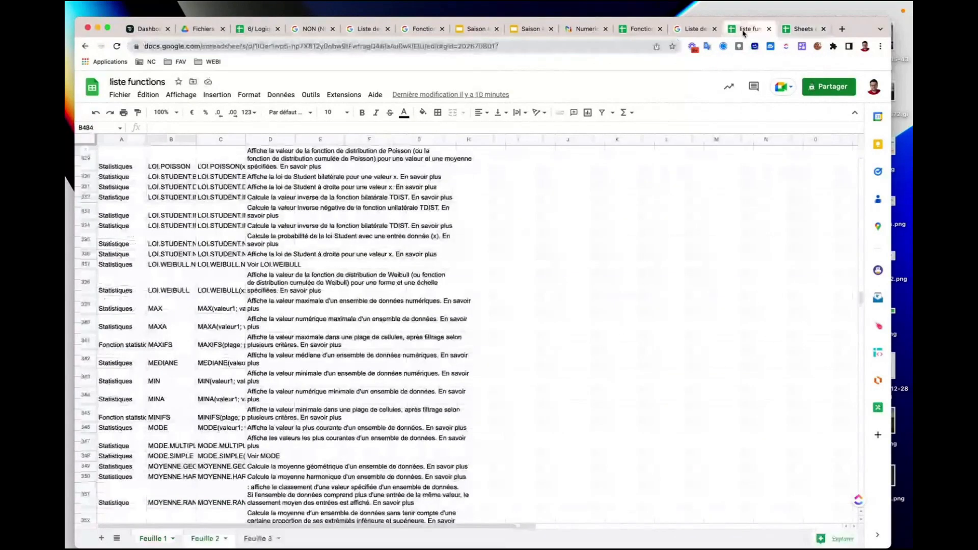
{"action": "left_click", "coordinate": [804, 29]}
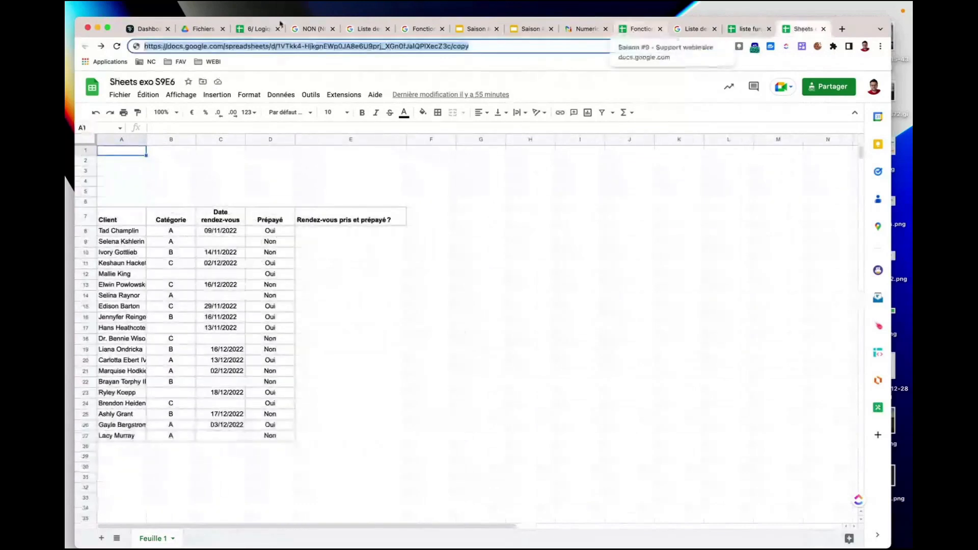
{"action": "left_click", "coordinate": [258, 29]}
{"action": "left_click_drag", "start_coordinate": [258, 29], "coordinate": [805, 29]}
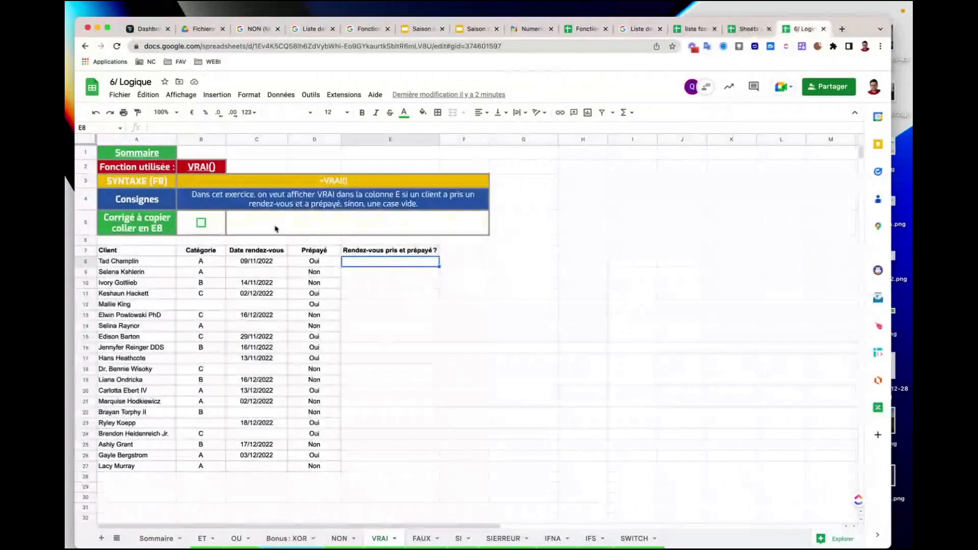
Examine the Client, Catégorie, Date rendez-vous, Prépayé and Rendez-vous pris et prépayé ? columns against the VRAI exercise instructions.
{"action": "left_click", "coordinate": [148, 253]}
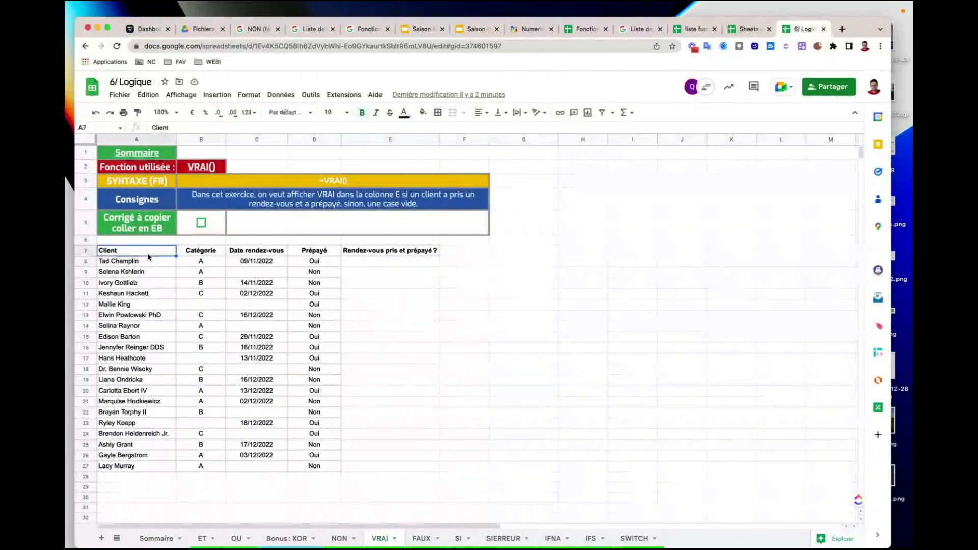
{"action": "left_click", "coordinate": [202, 253]}
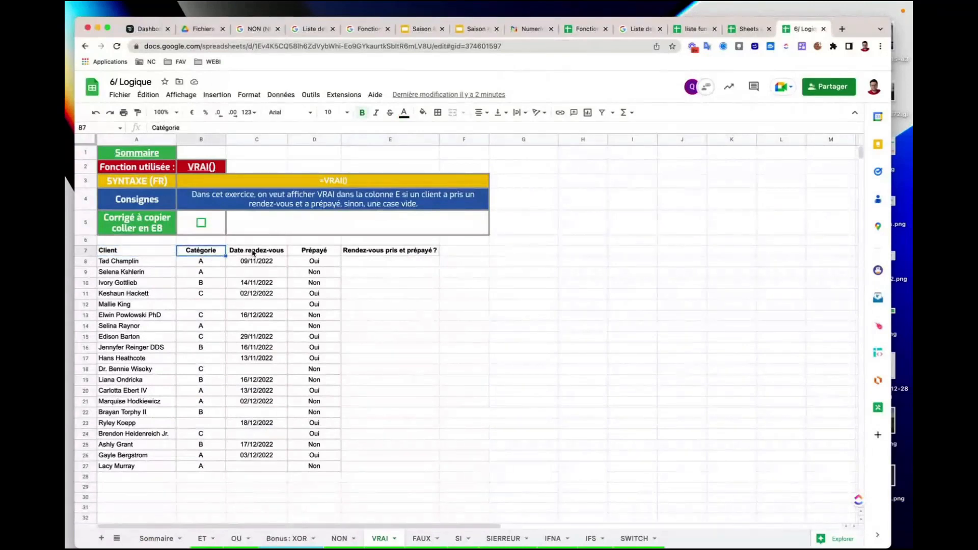
{"action": "left_click", "coordinate": [253, 253]}
{"action": "left_click", "coordinate": [315, 250]}
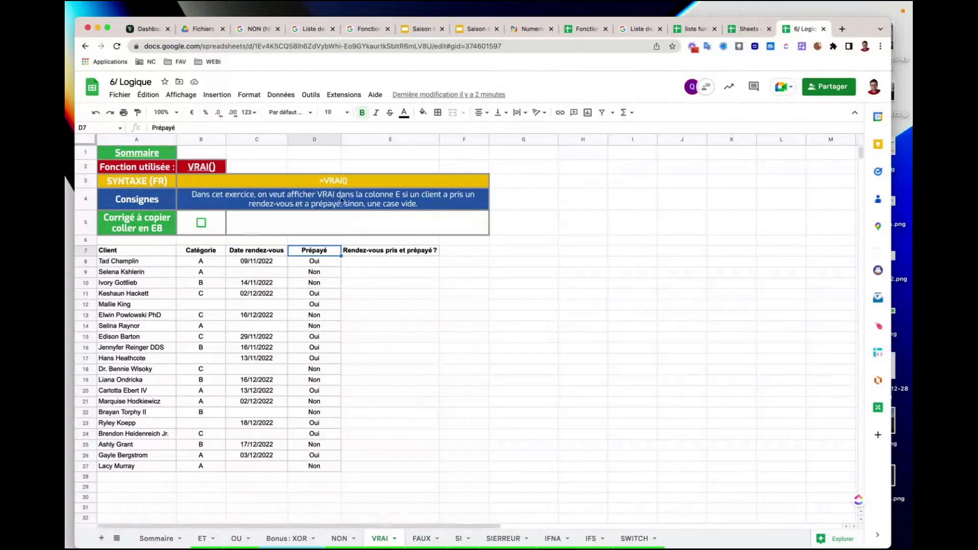
{"action": "left_click_drag", "start_coordinate": [374, 250], "coordinate": [380, 452]}
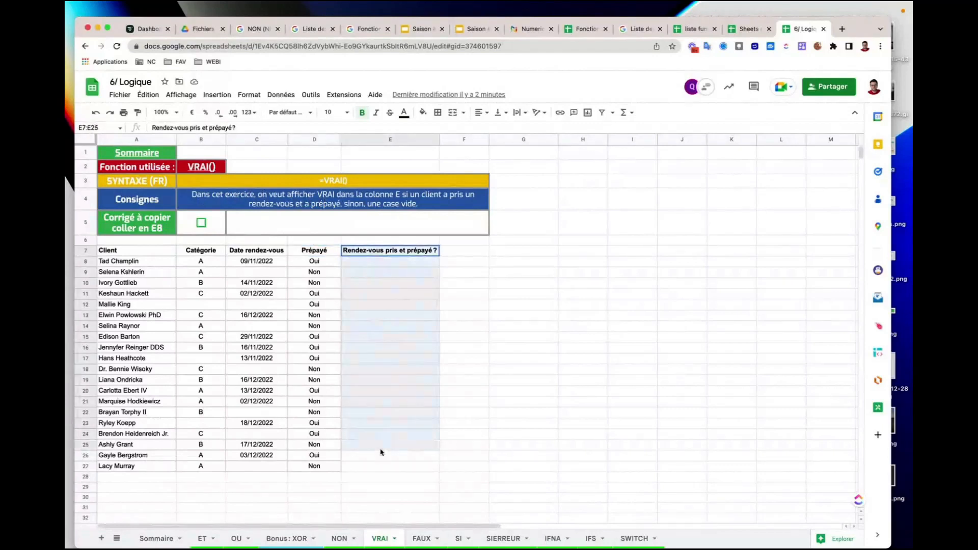
{"action": "left_click_drag", "start_coordinate": [380, 452], "coordinate": [380, 468]}
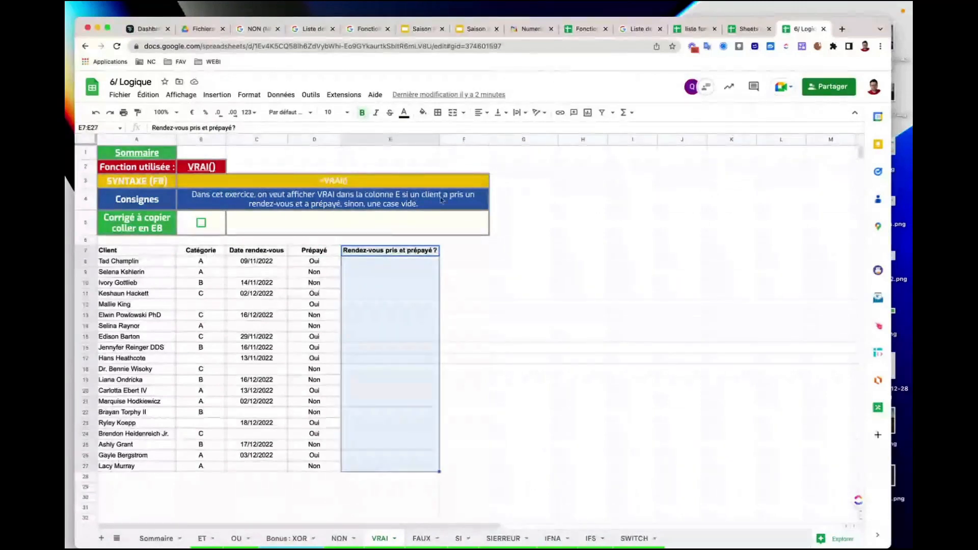
{"action": "left_click_drag", "start_coordinate": [100, 252], "coordinate": [128, 293]}
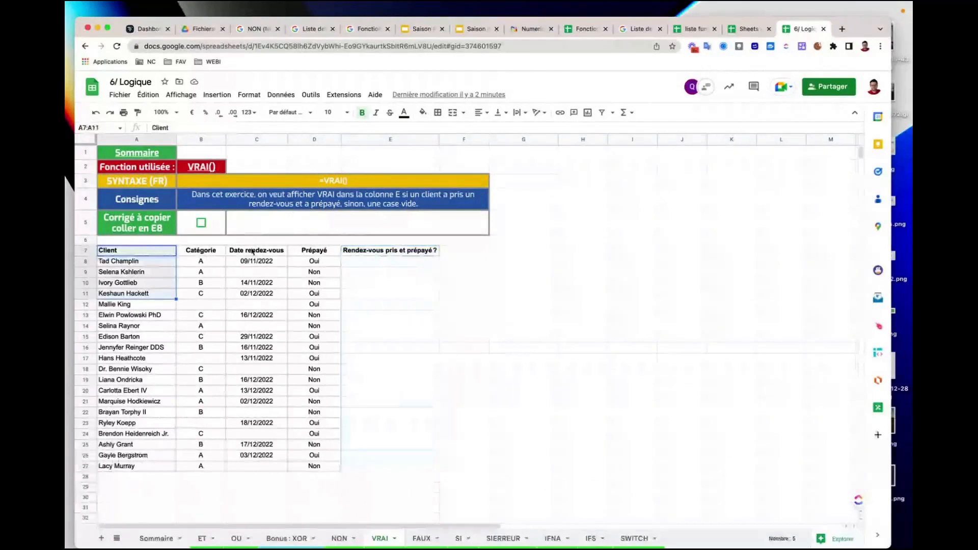
{"action": "left_click_drag", "start_coordinate": [253, 252], "coordinate": [257, 359]}
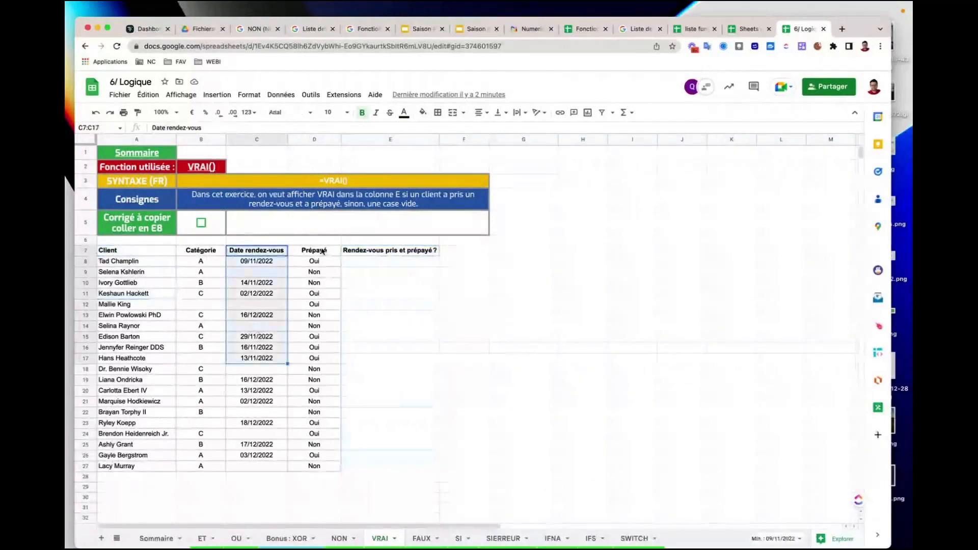
{"action": "left_click_drag", "start_coordinate": [314, 250], "coordinate": [326, 330]}
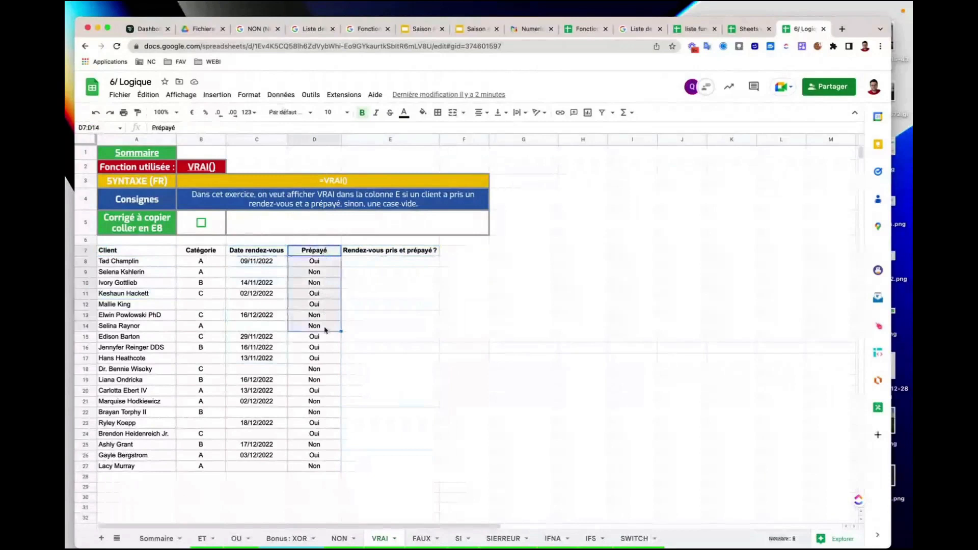
{"action": "left_click", "coordinate": [354, 264]}
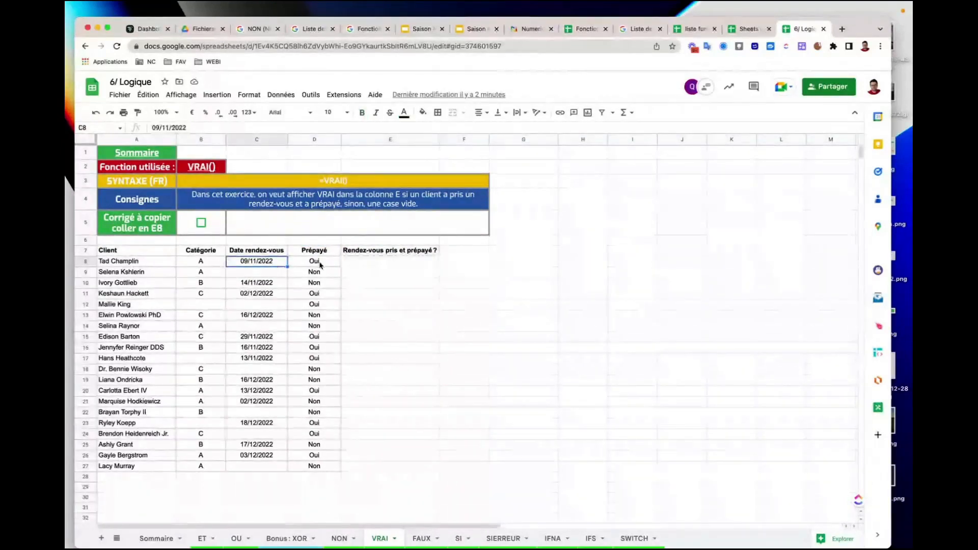
Reveal the corrected formula for the VRAI exercise and copy =SI(ET(D8="OUI";NON(ESTVIDE(C8)));VRAI();"") into cell E8.
{"action": "left_click", "coordinate": [201, 223]}
{"action": "left_click", "coordinate": [231, 217]}
{"action": "double_click", "coordinate": [230, 216]}
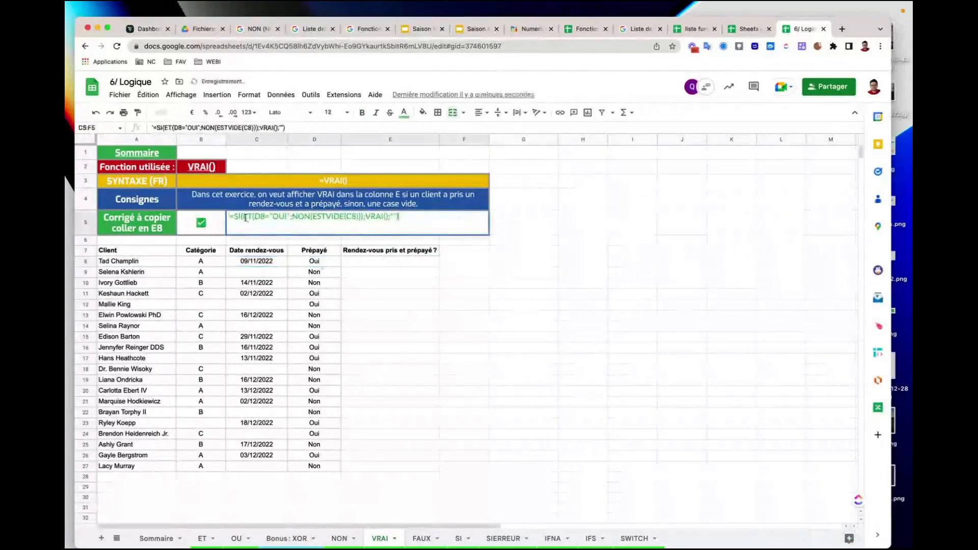
{"action": "left_click_drag", "start_coordinate": [230, 216], "coordinate": [417, 217]}
{"action": "key", "text": "ctrl+c"}
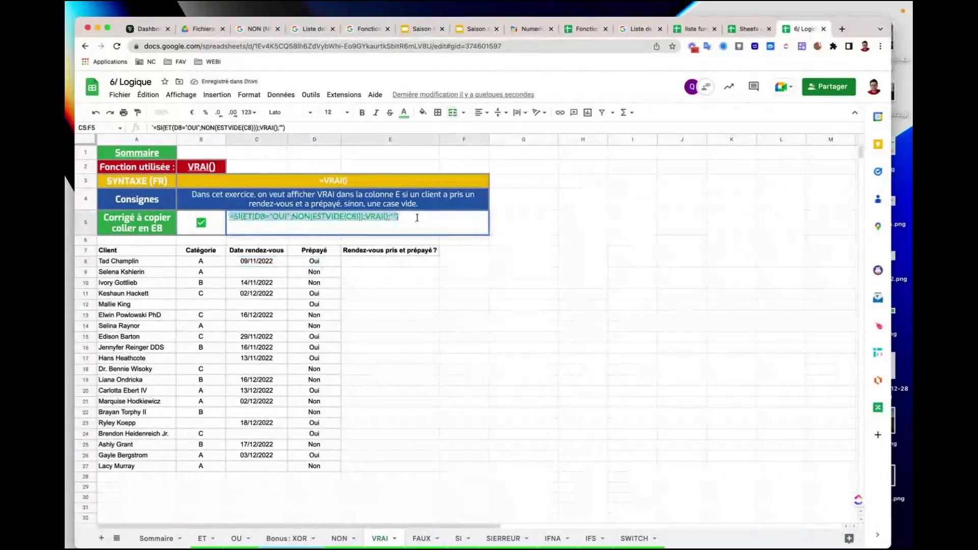
{"action": "left_click", "coordinate": [375, 266]}
{"action": "key", "text": "ctrl+v"}
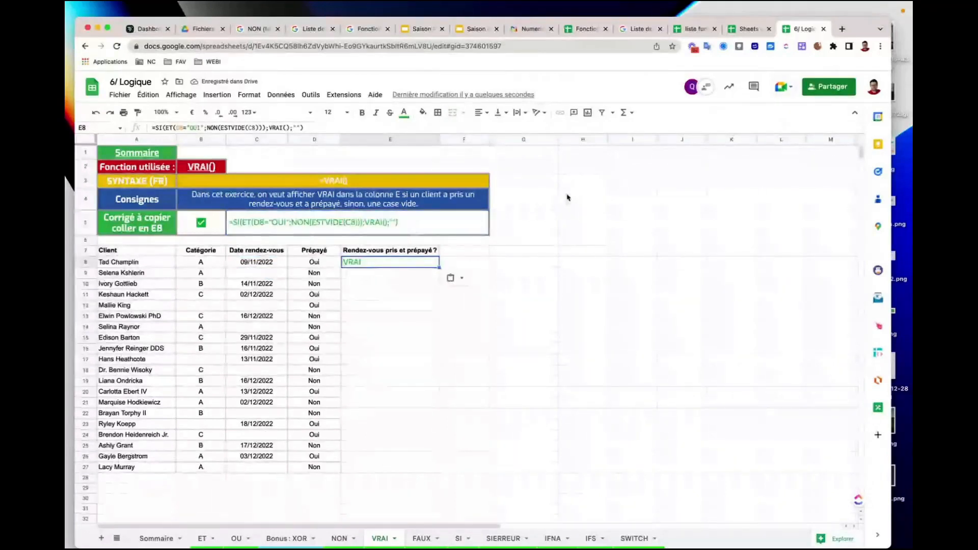
Consult the VRAI function's linked help page and return to the 6/ Logique spreadsheet.
{"action": "left_click", "coordinate": [200, 172]}
{"action": "left_click", "coordinate": [229, 185]}
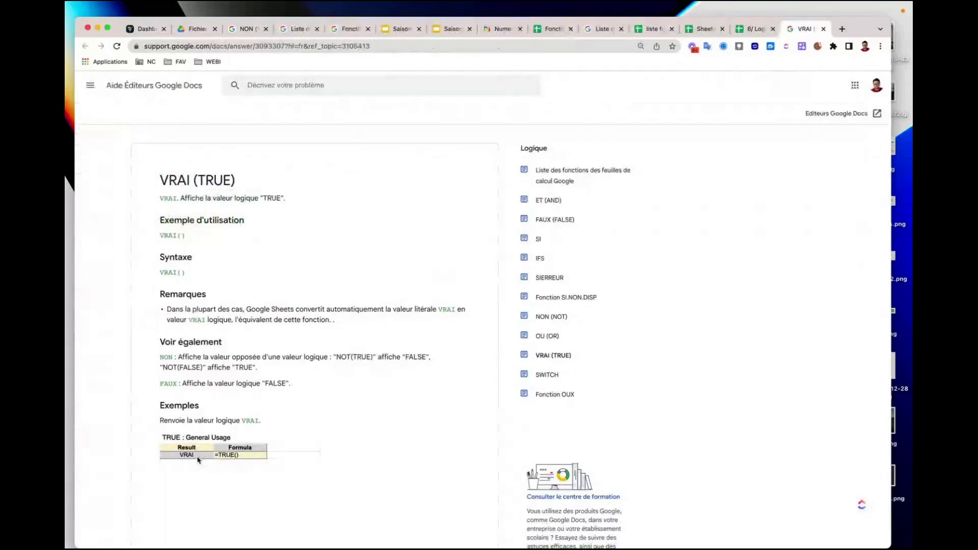
{"action": "left_click", "coordinate": [754, 31]}
Test the formula =VRAI() in empty cell H10 and clear the cell.
{"action": "left_click", "coordinate": [568, 280]}
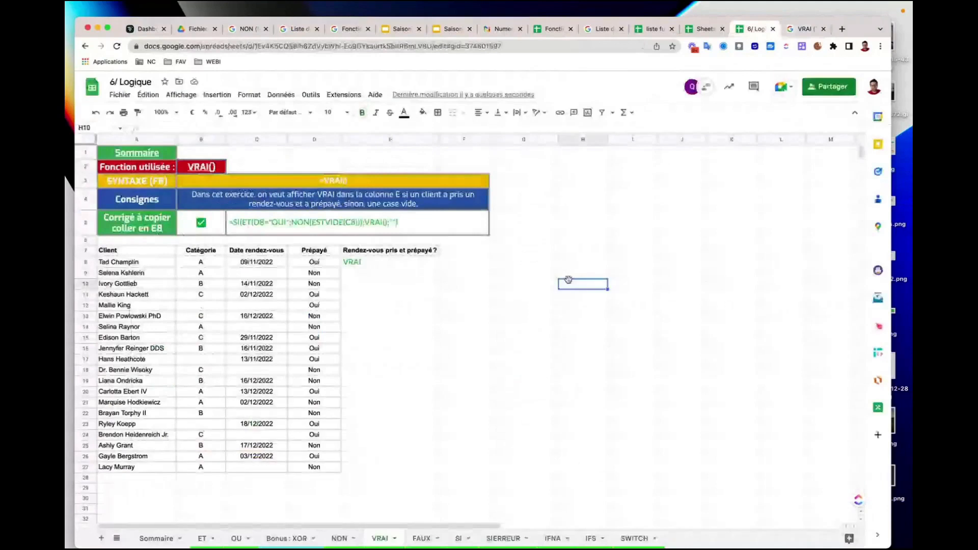
{"action": "type", "text": "=vrai"}
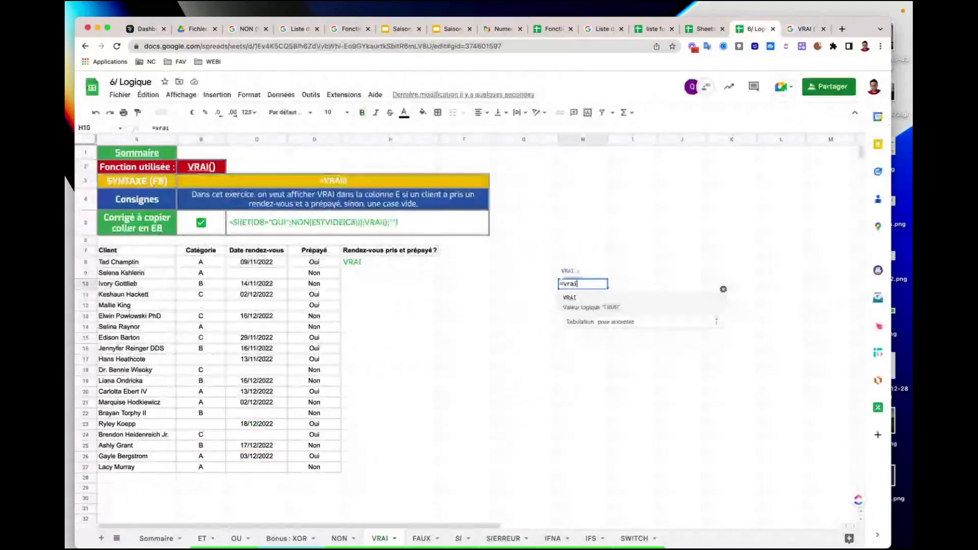
{"action": "type", "text": "()"}
{"action": "key", "text": "Return"}
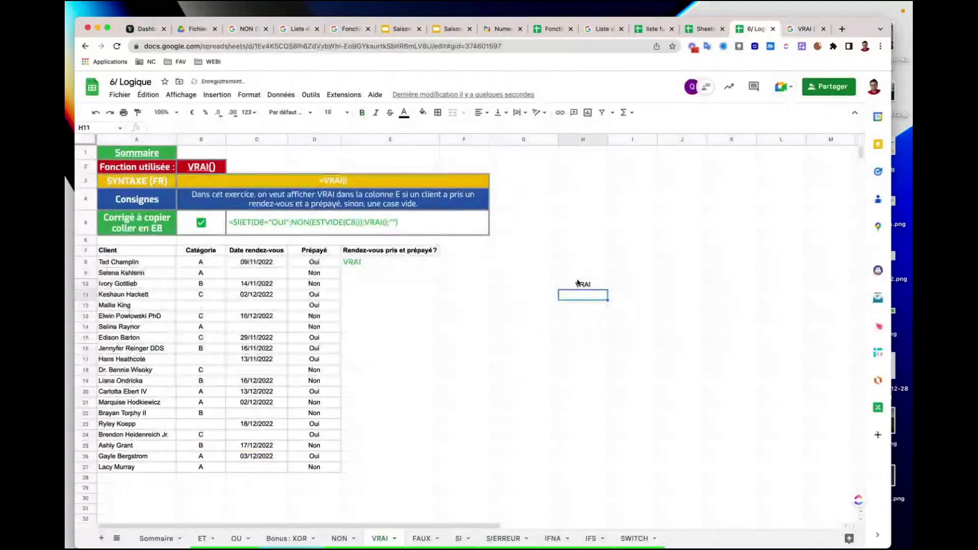
{"action": "left_click", "coordinate": [579, 284]}
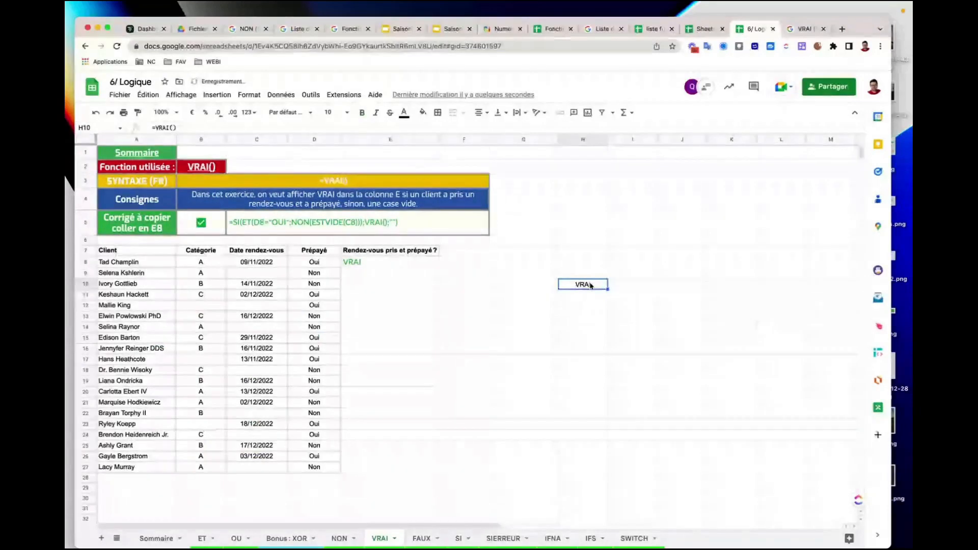
{"action": "left_click", "coordinate": [587, 295]}
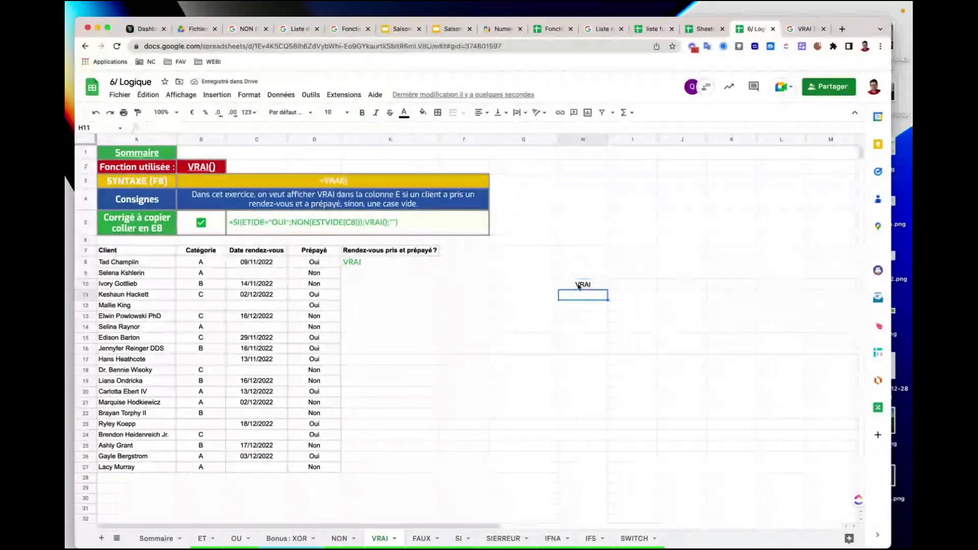
{"action": "left_click", "coordinate": [579, 286]}
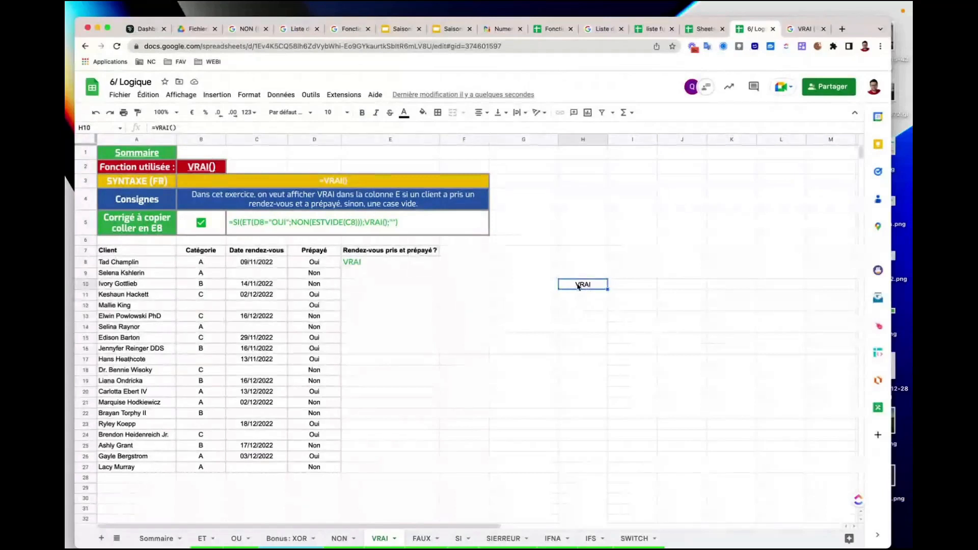
{"action": "key", "text": "Delete"}
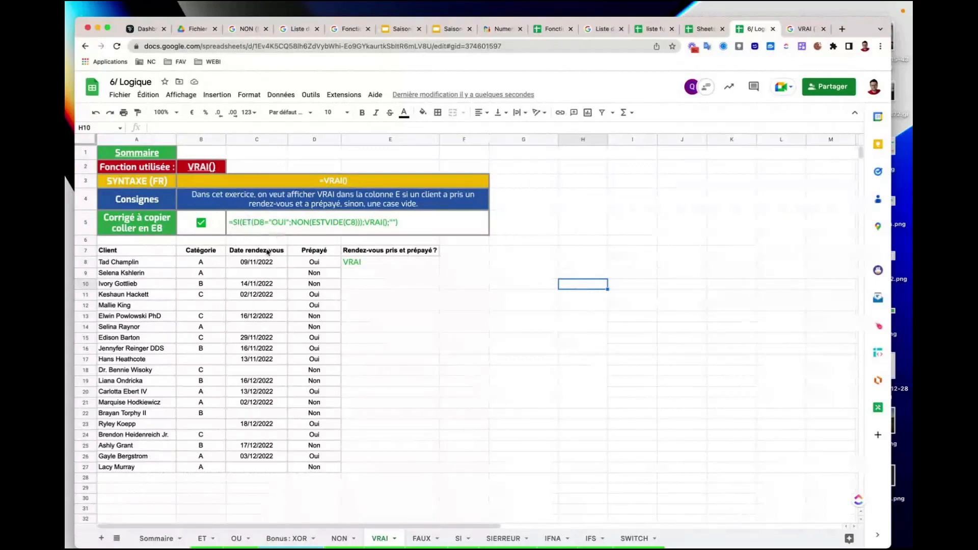
Review the Prépayé and Date rendez-vous columns against the corrected formula and fill the E8 formula down to row 27.
{"action": "left_click_drag", "start_coordinate": [318, 252], "coordinate": [315, 402]}
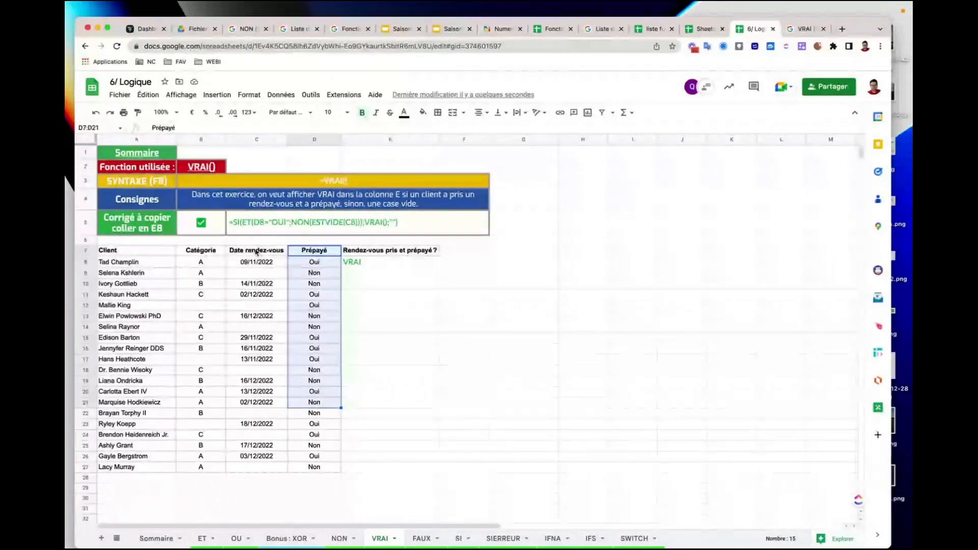
{"action": "left_click_drag", "start_coordinate": [257, 250], "coordinate": [256, 307]}
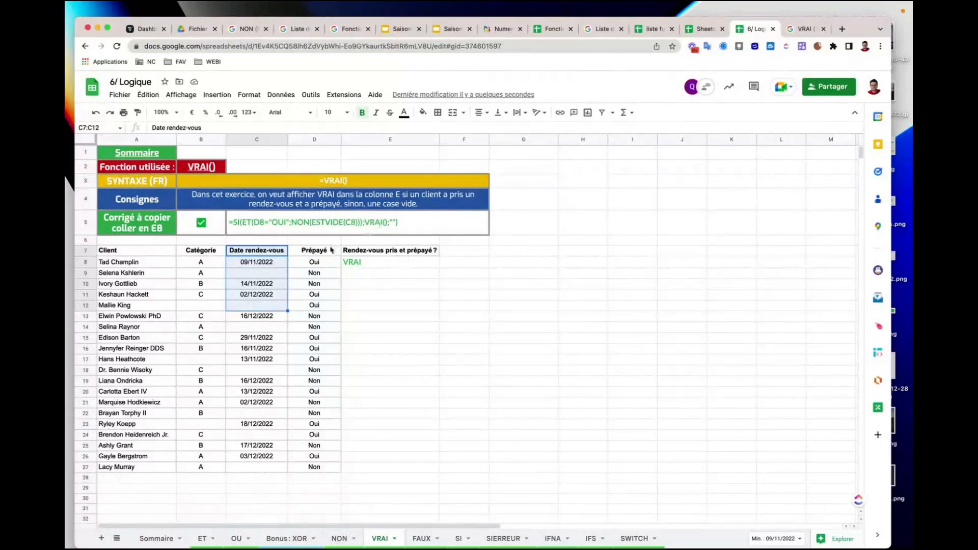
{"action": "left_click", "coordinate": [274, 252]}
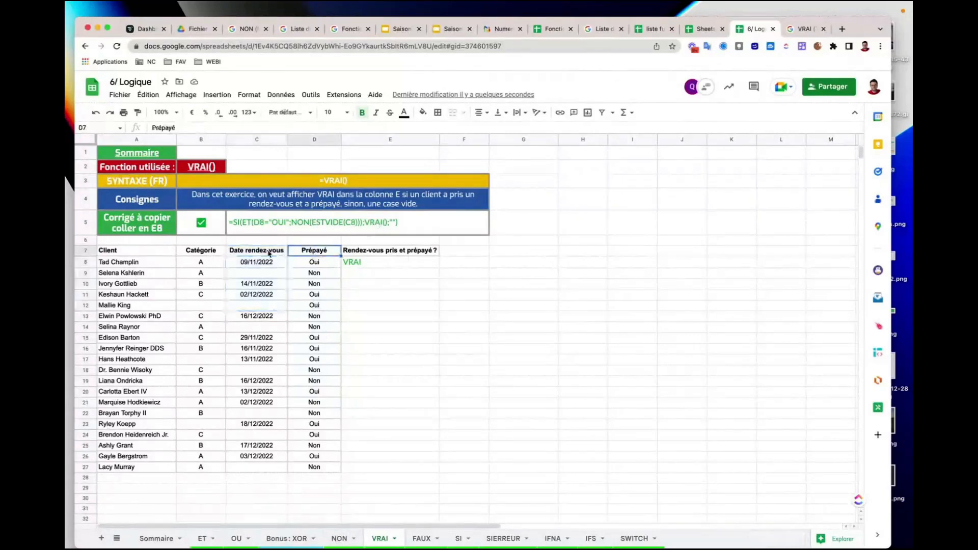
{"action": "double_click", "coordinate": [393, 225]}
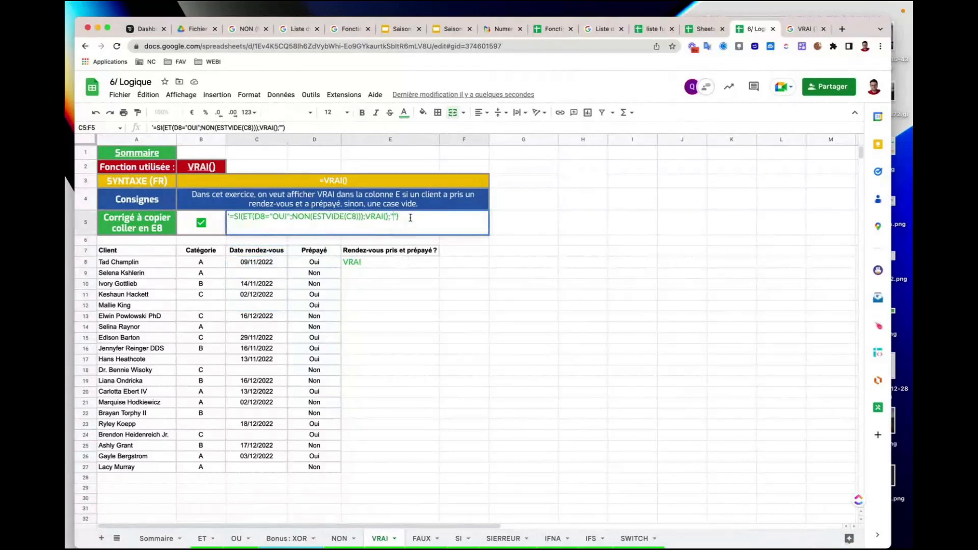
{"action": "left_click", "coordinate": [353, 264]}
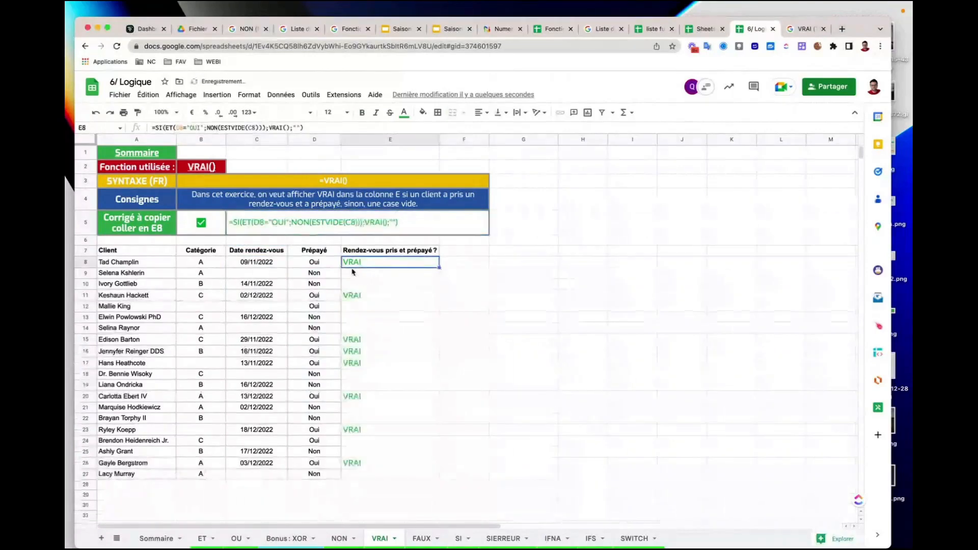
Check the Prépayé and Date rendez-vous values row by row against the results in column E.
{"action": "left_click", "coordinate": [317, 265]}
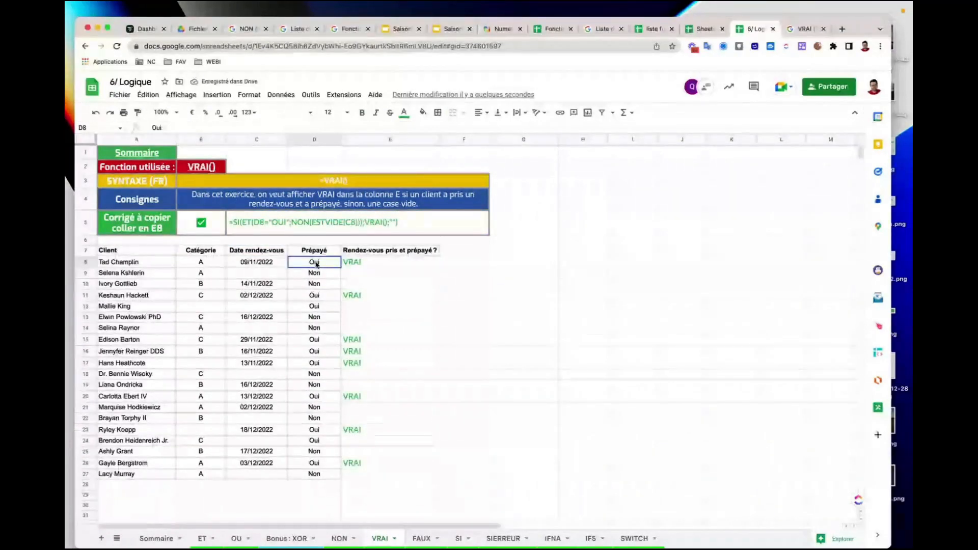
{"action": "key", "text": "Left"}
{"action": "key", "text": "Down"}
{"action": "key", "text": "Down"}
{"action": "key", "text": "Down"}
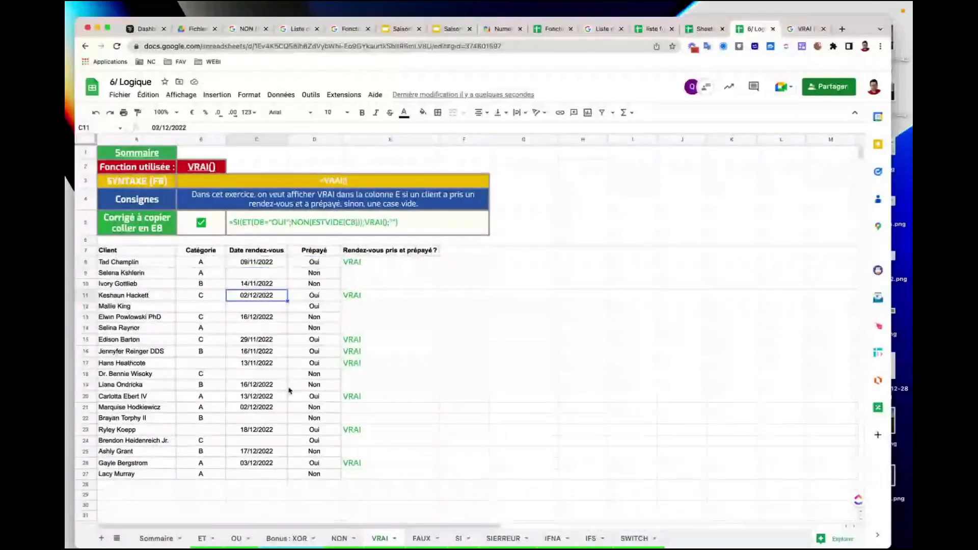
{"action": "key", "text": "Down"}
{"action": "key", "text": "Down"}
{"action": "key", "text": "Down"}
{"action": "key", "text": "Down"}
{"action": "key", "text": "Down"}
{"action": "key", "text": "Down"}
{"action": "key", "text": "Down"}
{"action": "key", "text": "Down"}
{"action": "key", "text": "Down"}
{"action": "left_click", "coordinate": [358, 265]}
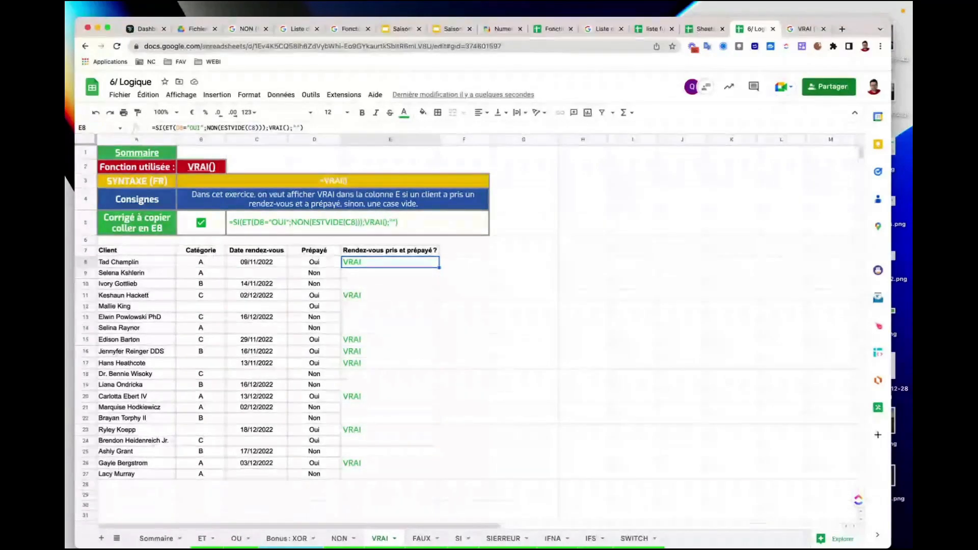
Examine the ET and NON(ESTVIDE(C8)) parts of the corrected VRAI formula.
{"action": "left_click", "coordinate": [246, 224]}
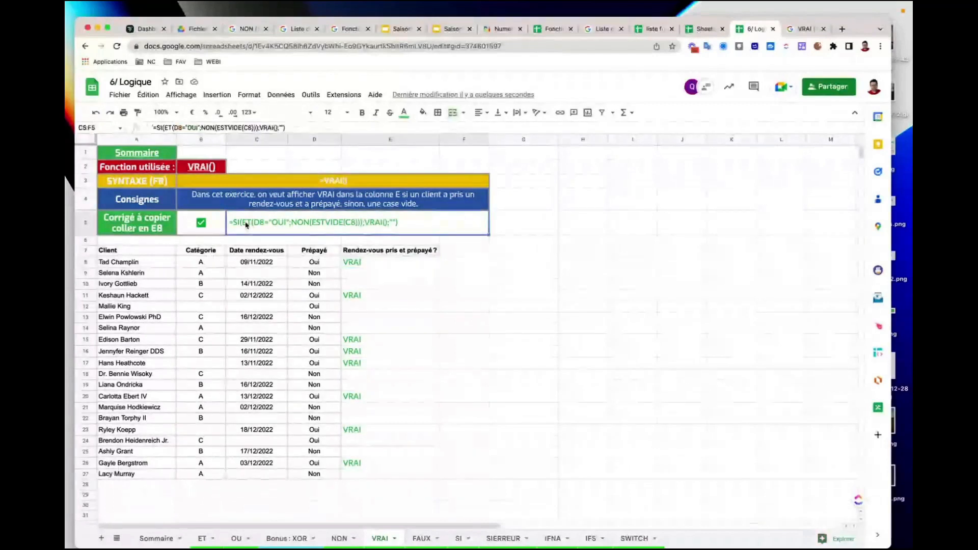
{"action": "double_click", "coordinate": [246, 223]}
{"action": "double_click", "coordinate": [246, 216]}
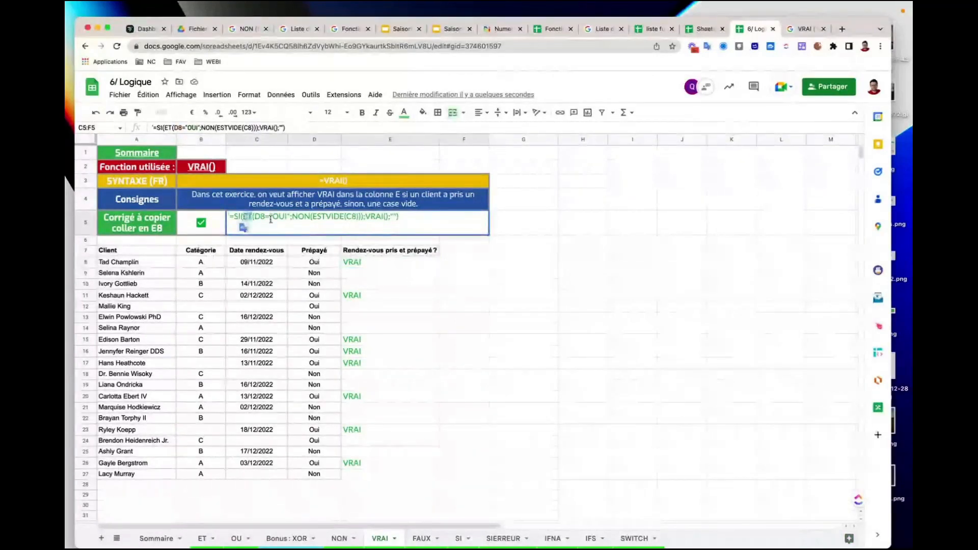
{"action": "left_click_drag", "start_coordinate": [296, 215], "coordinate": [344, 216]}
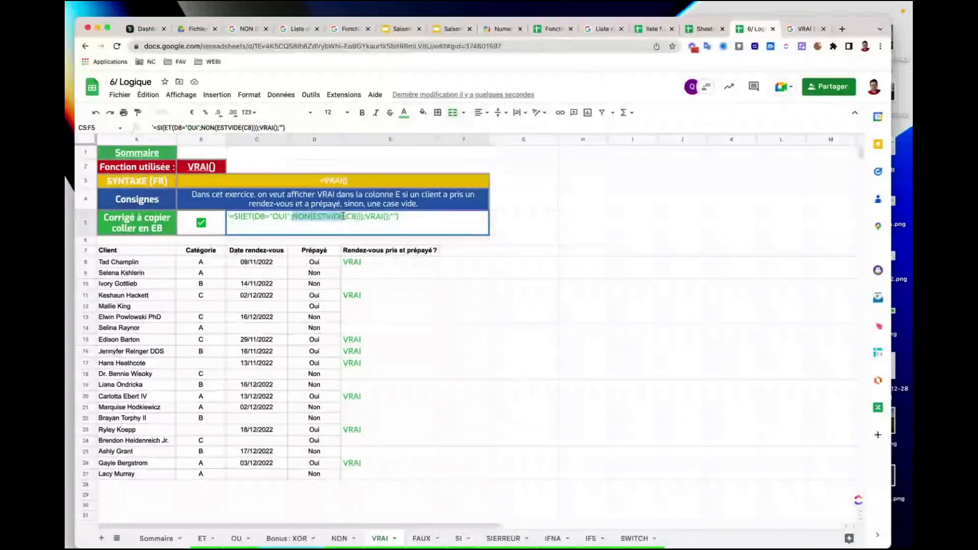
{"action": "left_click", "coordinate": [383, 266]}
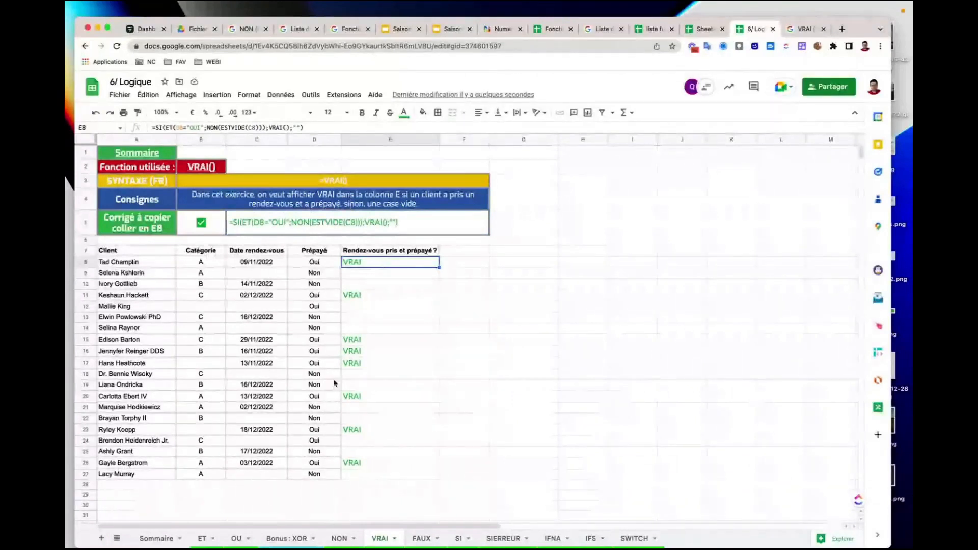
Open the FAUX exercise sheet and examine the Prépayé, Date rendez-vous and Résultat cells in rows 8 and 12.
{"action": "left_click", "coordinate": [422, 538]}
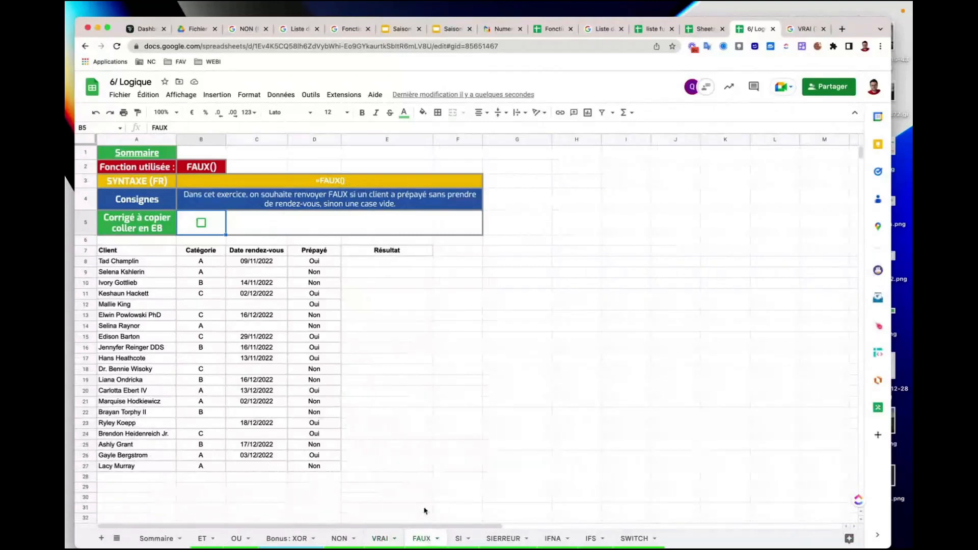
{"action": "left_click", "coordinate": [327, 263]}
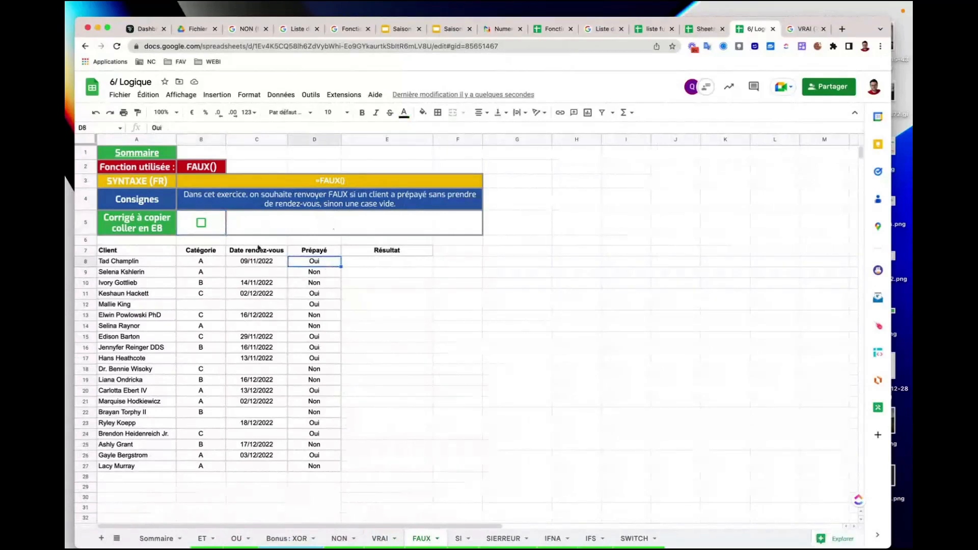
{"action": "left_click", "coordinate": [319, 306]}
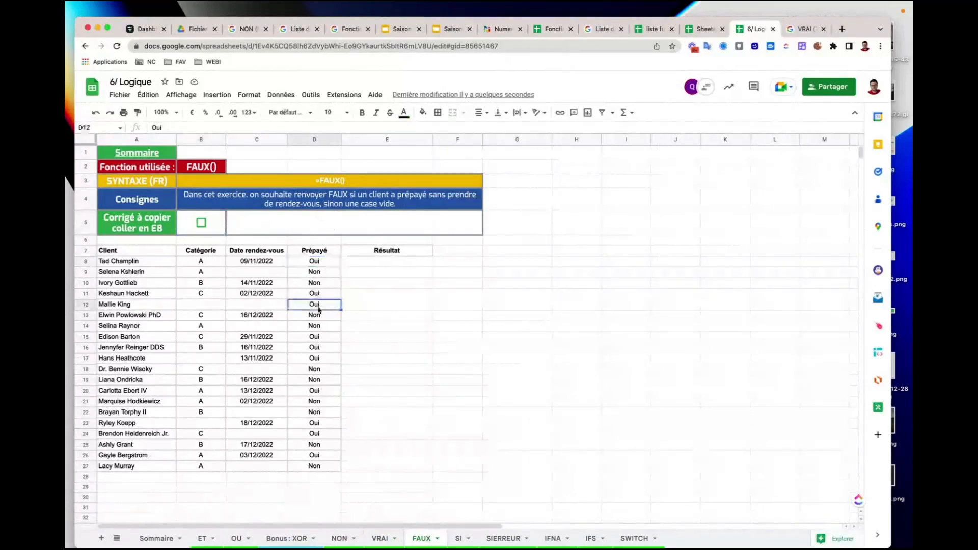
{"action": "left_click", "coordinate": [267, 307]}
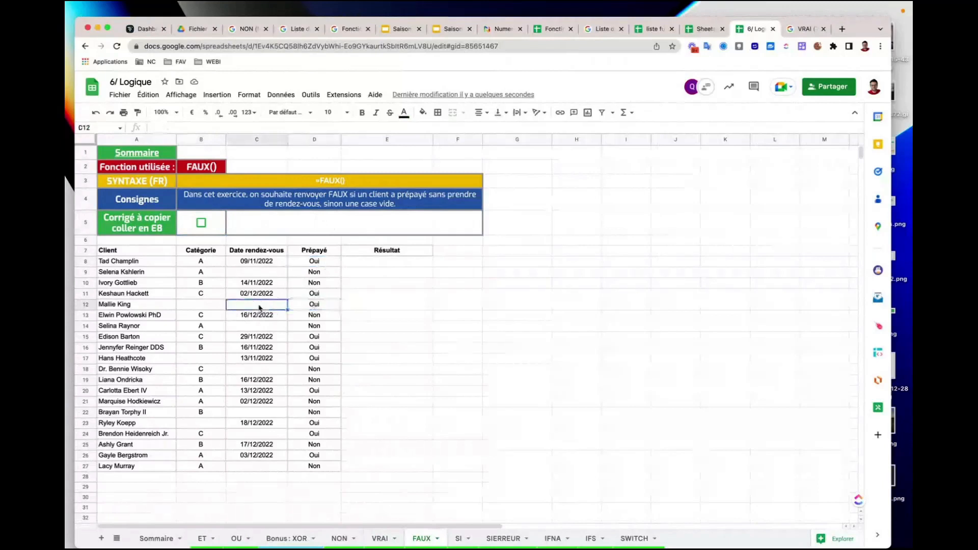
{"action": "left_click", "coordinate": [362, 308]}
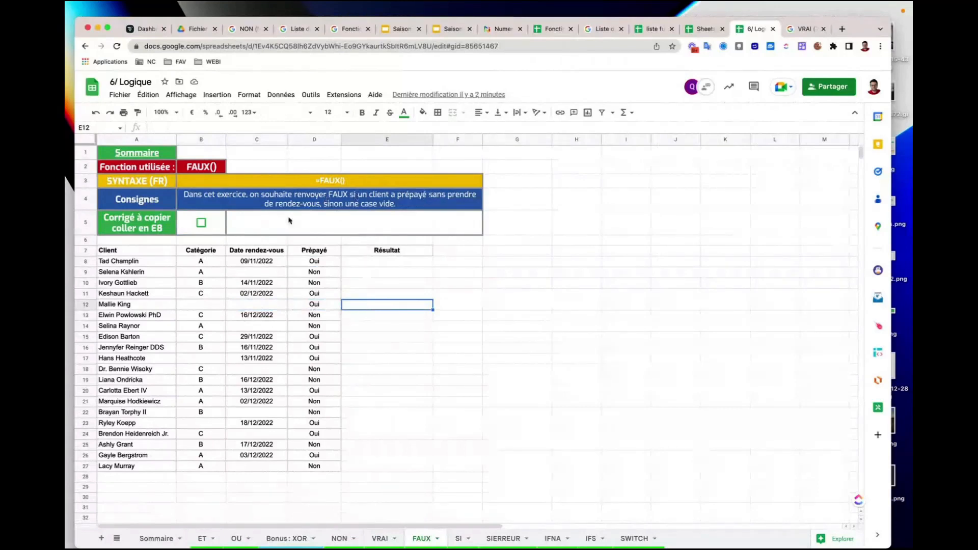
Reveal the corrected formula for the FAUX exercise.
{"action": "left_click", "coordinate": [202, 223]}
{"action": "left_click", "coordinate": [256, 223]}
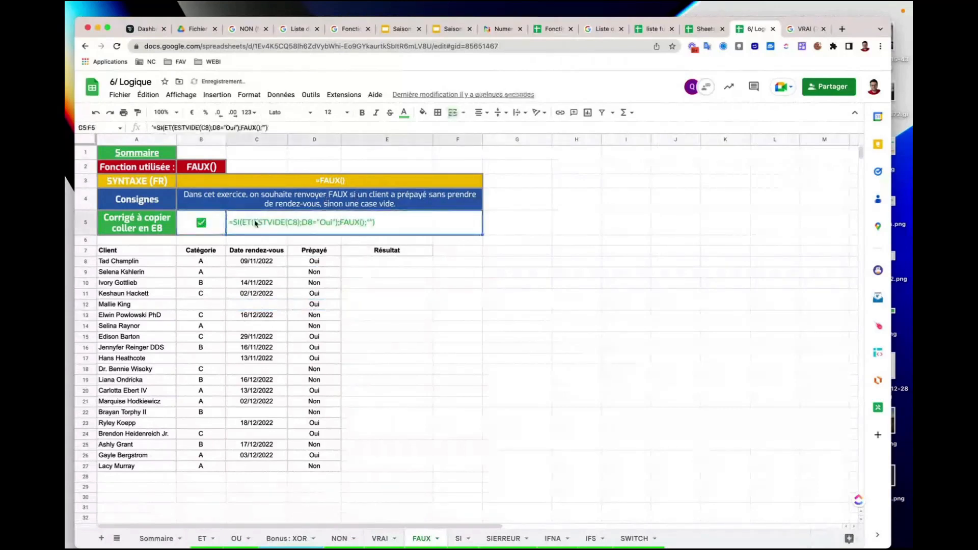
{"action": "double_click", "coordinate": [256, 223]}
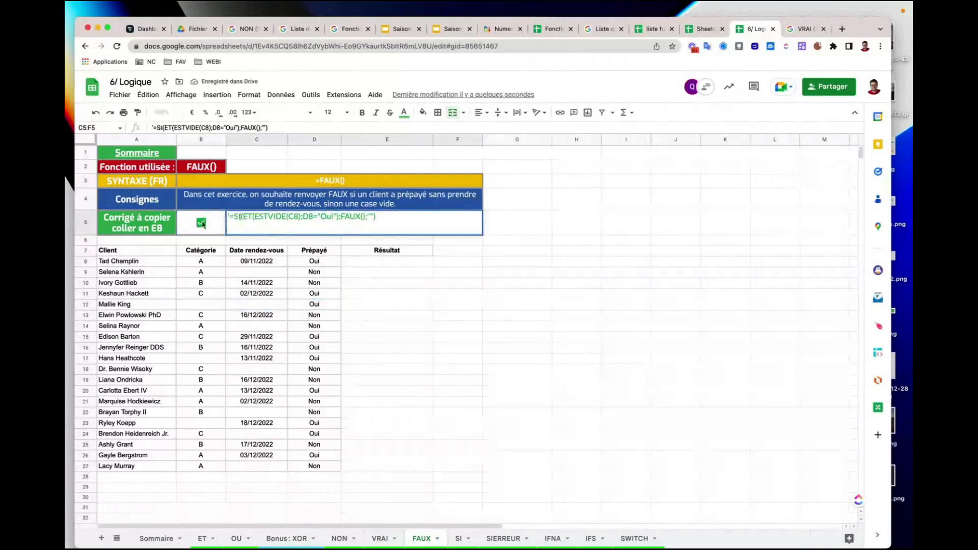
{"action": "left_click", "coordinate": [202, 223]}
{"action": "left_click", "coordinate": [202, 225]}
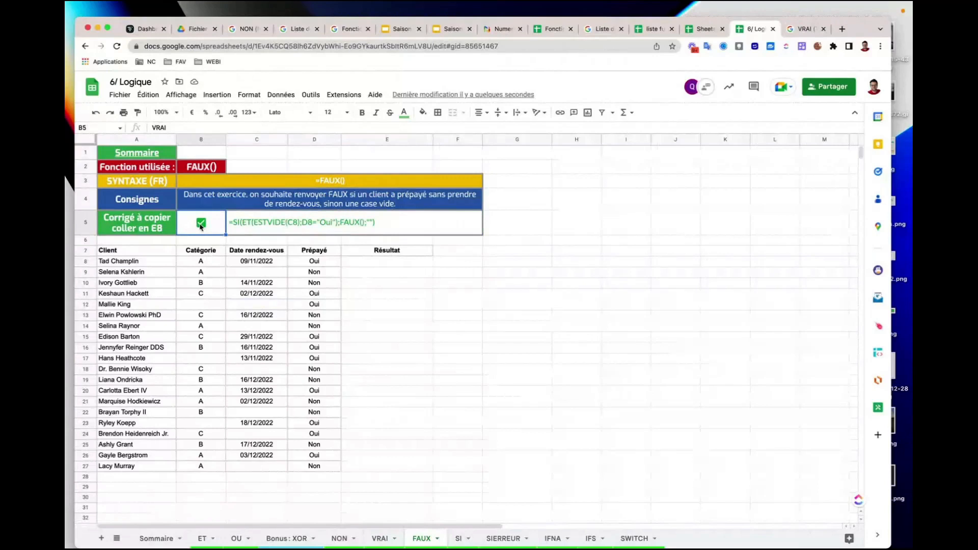
Copy the corrected formula =SI(ET(ESTVIDE(C8);D8="Oui");FAUX();"") into cell E8 and fill it down the Résultat column to row 27.
{"action": "left_click", "coordinate": [255, 226]}
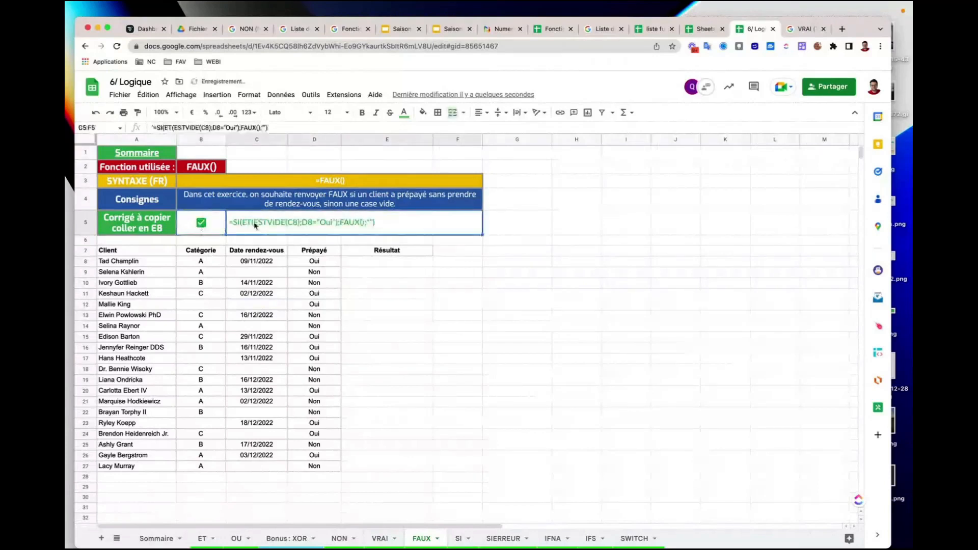
{"action": "double_click", "coordinate": [255, 226]}
{"action": "left_click_drag", "start_coordinate": [229, 216], "coordinate": [409, 218]}
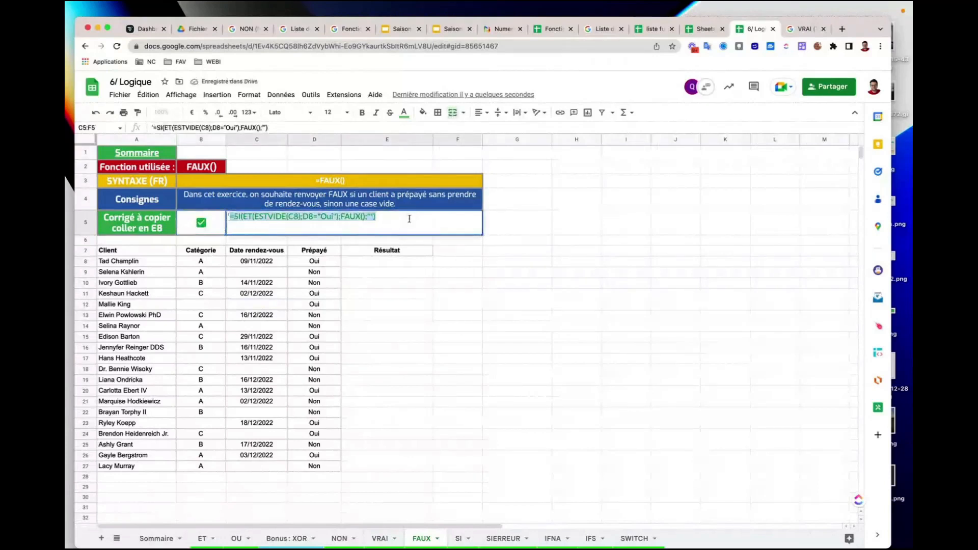
{"action": "key", "text": "super+c"}
{"action": "left_click", "coordinate": [380, 262]}
{"action": "key", "text": "super+v"}
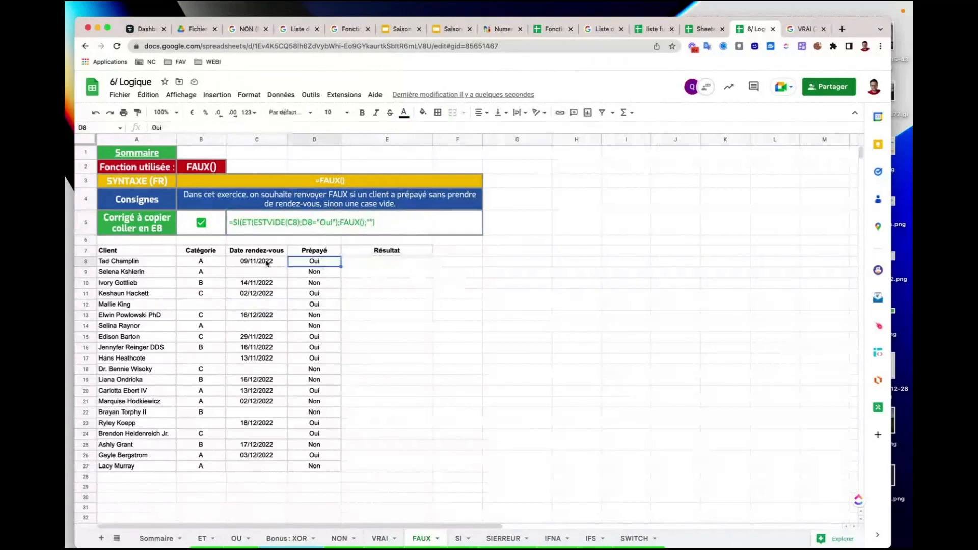
{"action": "double_click", "coordinate": [432, 265]}
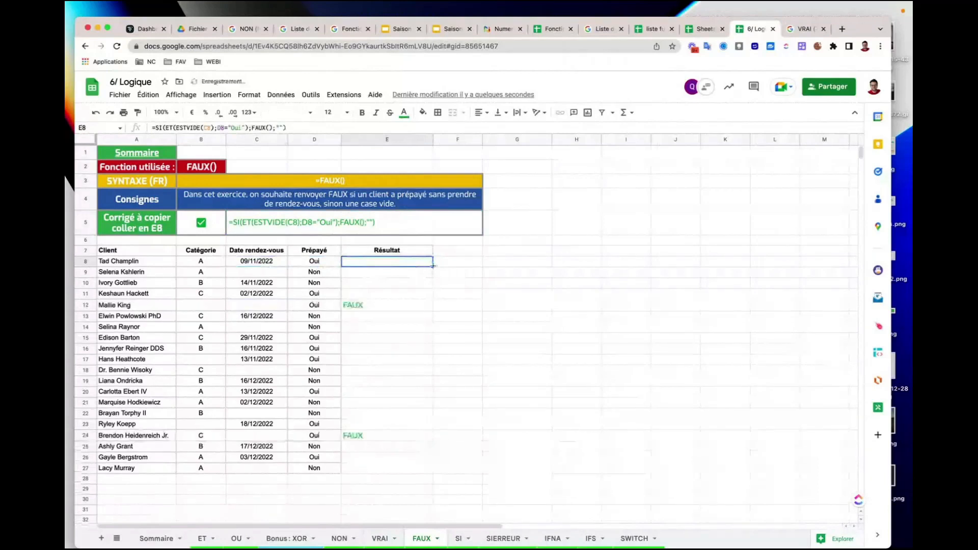
Examine the Résultat cells E12 and E24 along with the Prépayé and Date rendez-vous cells of row 12.
{"action": "left_click", "coordinate": [370, 310]}
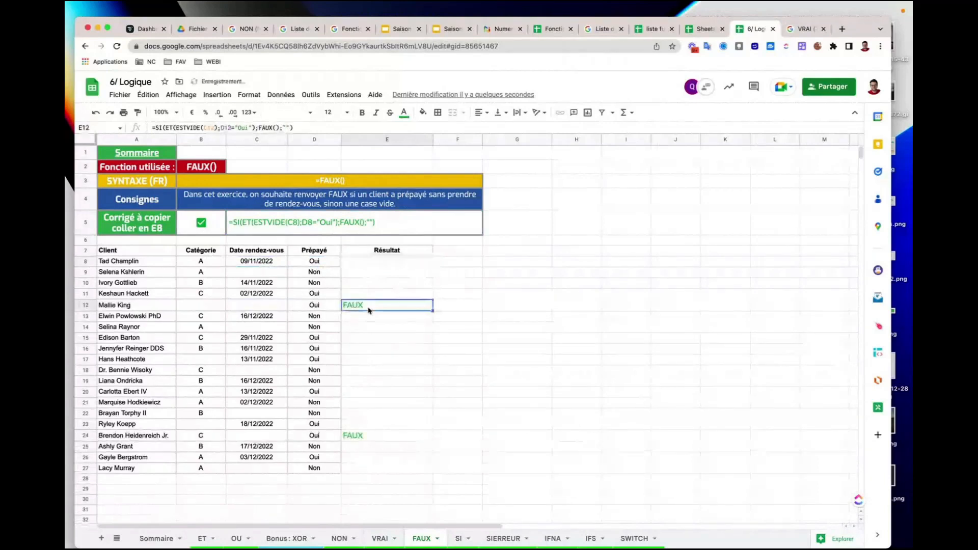
{"action": "left_click", "coordinate": [356, 437]}
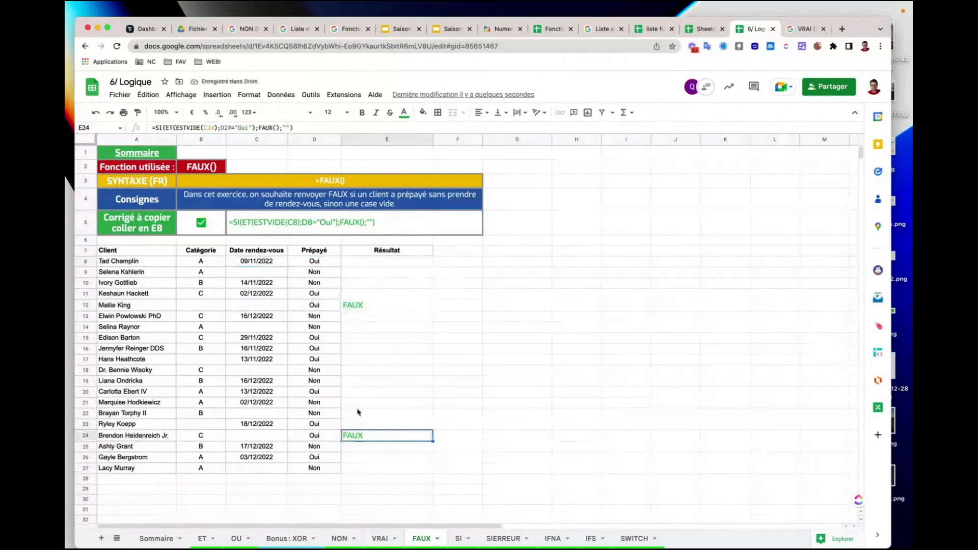
{"action": "left_click", "coordinate": [320, 308]}
{"action": "left_click", "coordinate": [258, 310]}
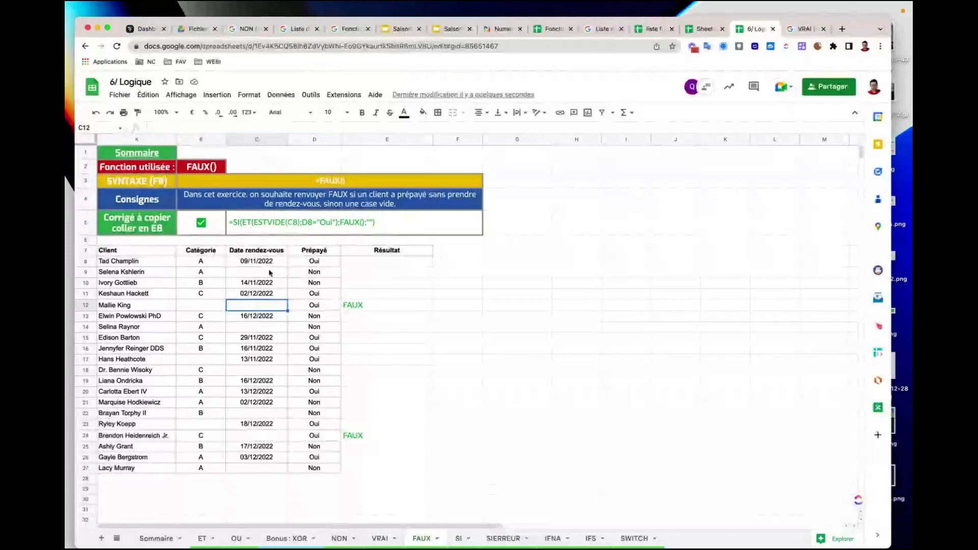
{"action": "left_click", "coordinate": [322, 302]}
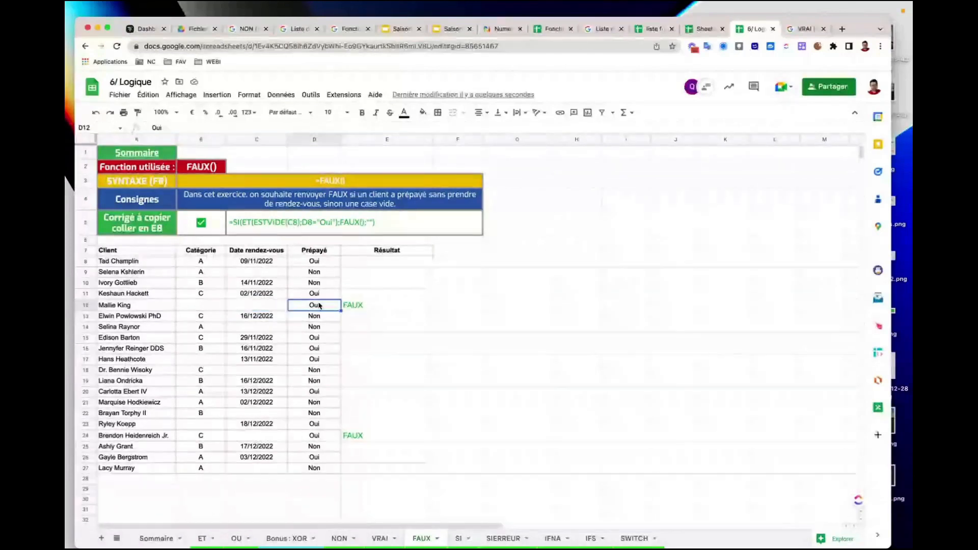
Examine the FAUX() part and the full text of the corrected formula in the FAUX exercise.
{"action": "left_click", "coordinate": [371, 228]}
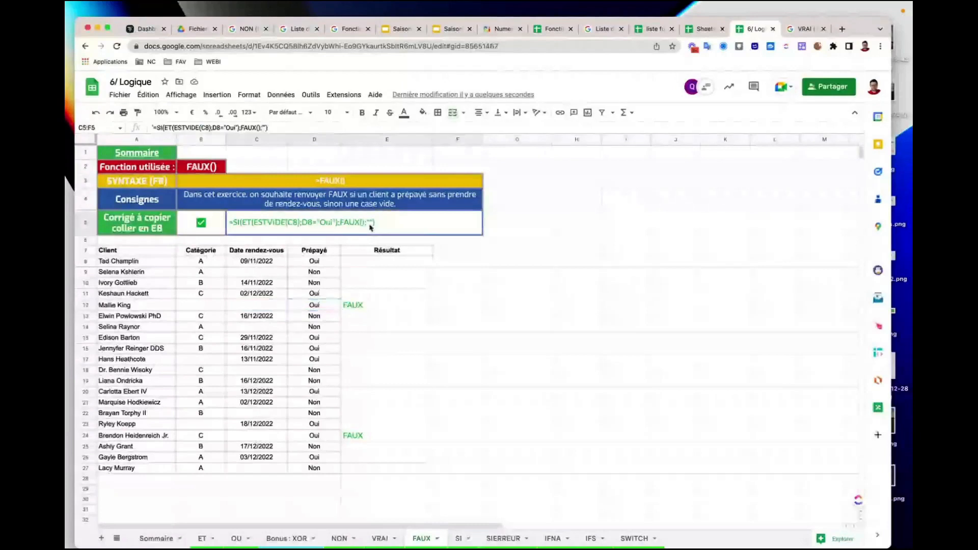
{"action": "double_click", "coordinate": [343, 218]}
{"action": "double_click", "coordinate": [345, 218]}
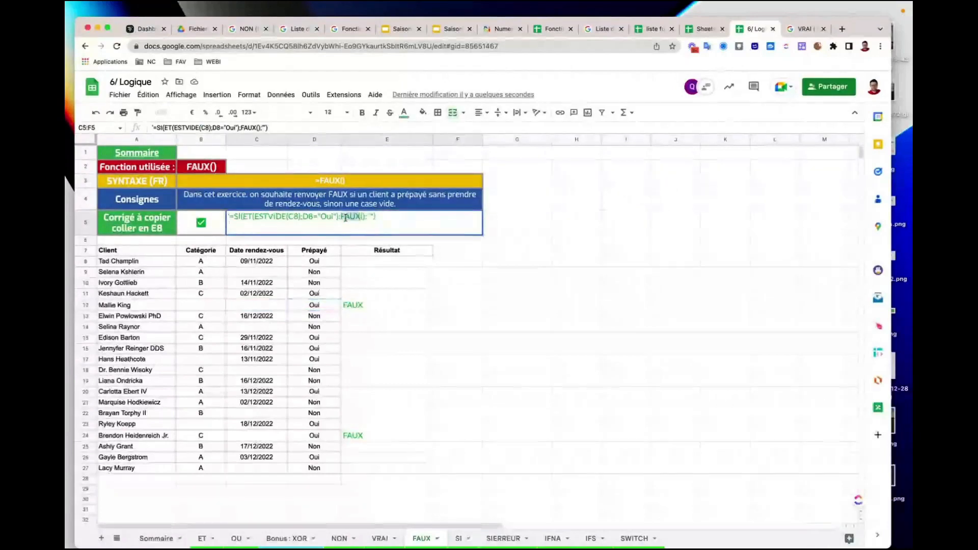
{"action": "triple_click", "coordinate": [346, 218]}
{"action": "left_click_drag", "start_coordinate": [375, 217], "coordinate": [230, 216]}
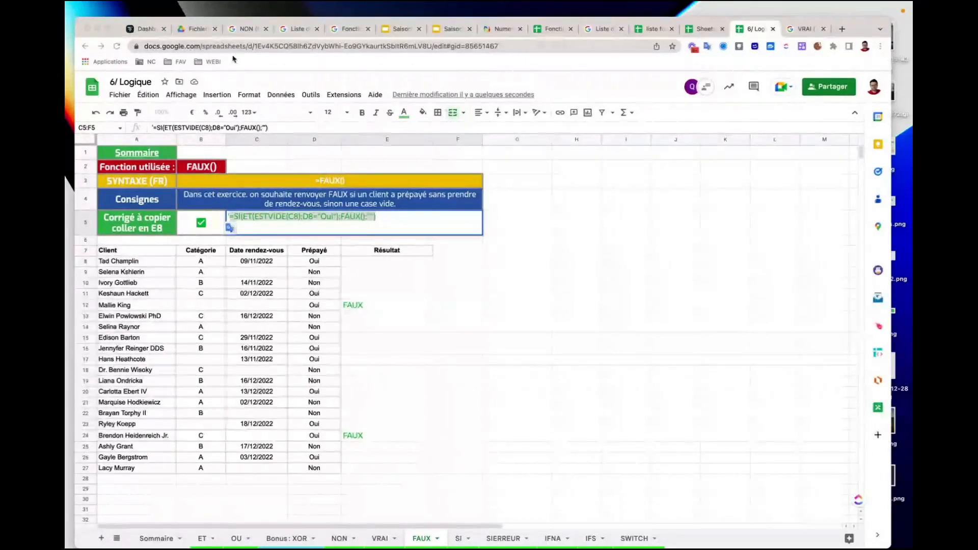
Open the spreadsheet settings and try the option to always use English function names, switching it back off.
{"action": "left_click", "coordinate": [120, 95]}
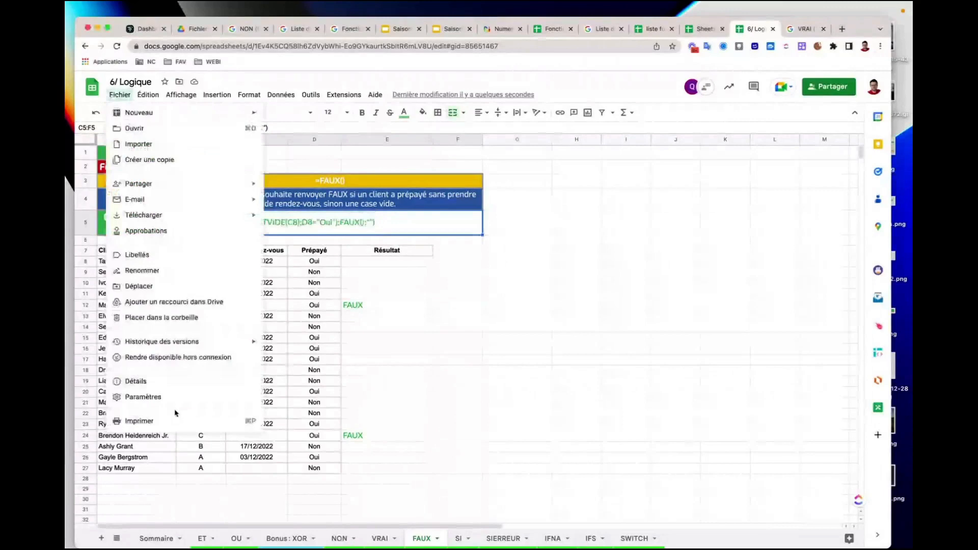
{"action": "left_click", "coordinate": [151, 390]}
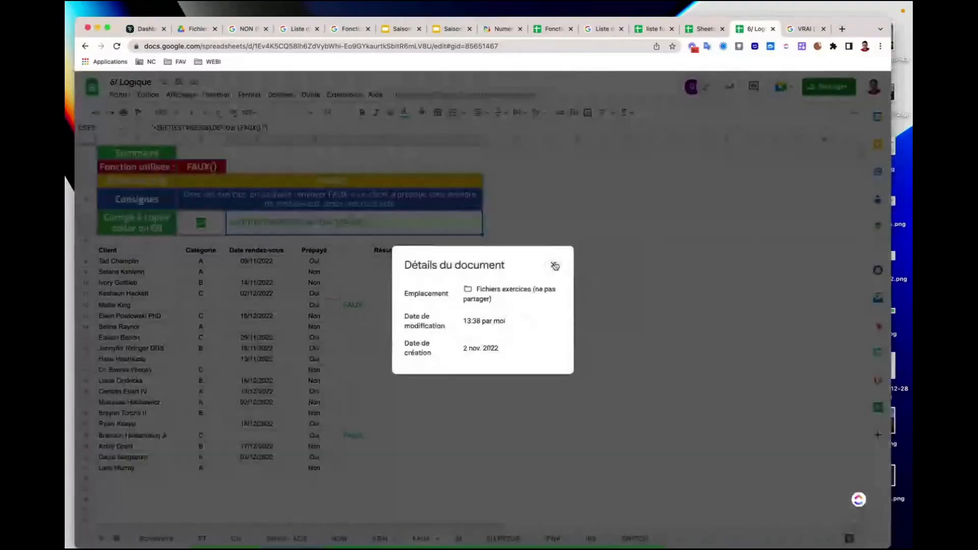
{"action": "left_click", "coordinate": [554, 265]}
{"action": "left_click", "coordinate": [120, 94]}
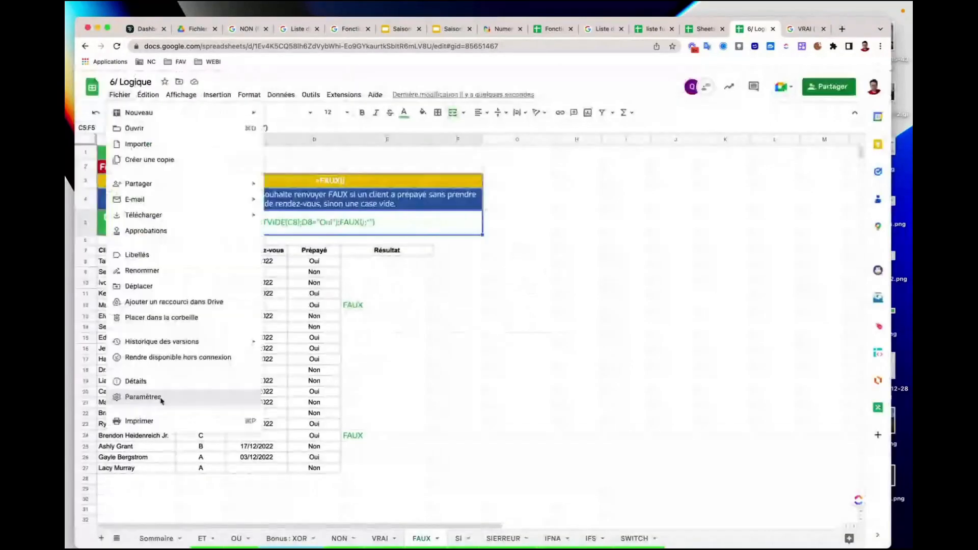
{"action": "left_click", "coordinate": [143, 397]}
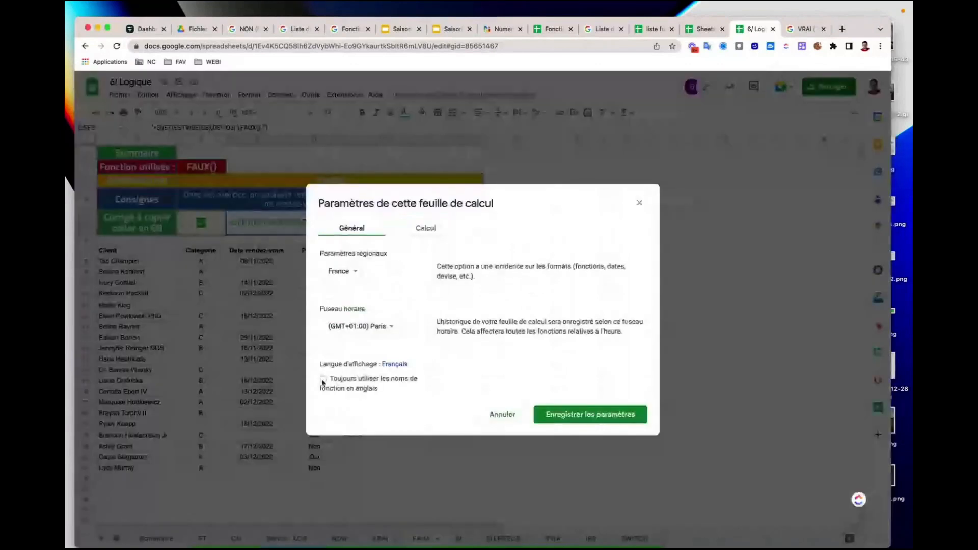
{"action": "left_click", "coordinate": [323, 380]}
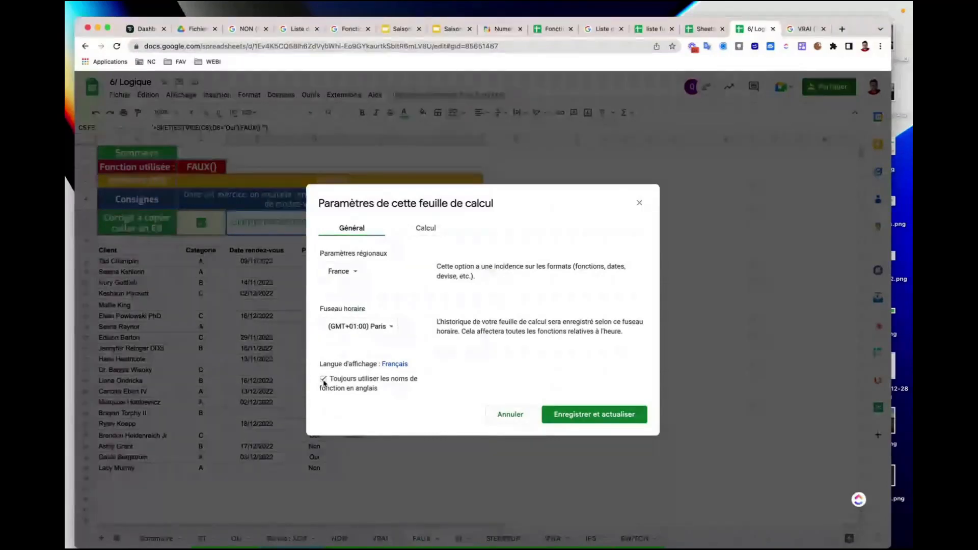
{"action": "left_click", "coordinate": [323, 380]}
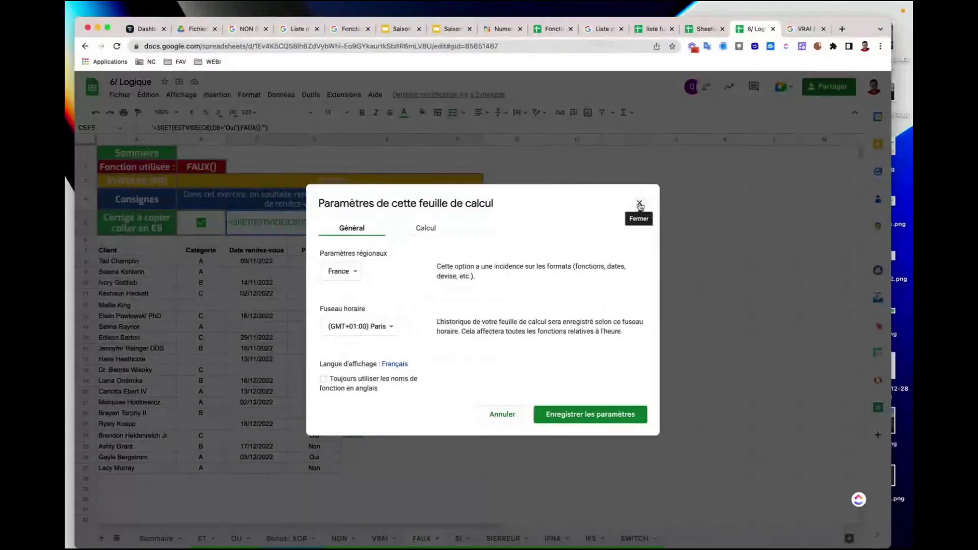
Examine the regional settings list and its description of affected formats, and close the settings without saving.
{"action": "left_click", "coordinate": [351, 276]}
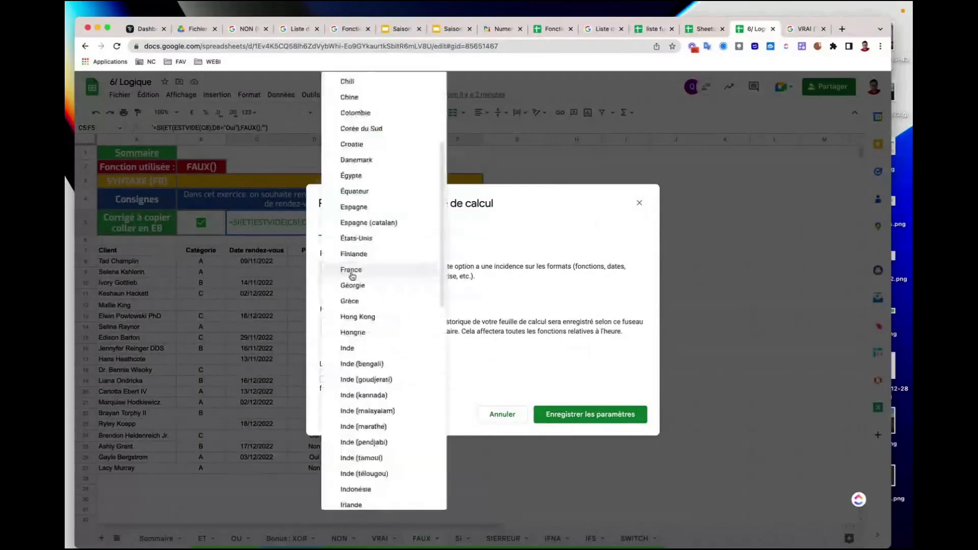
{"action": "left_click", "coordinate": [557, 291]}
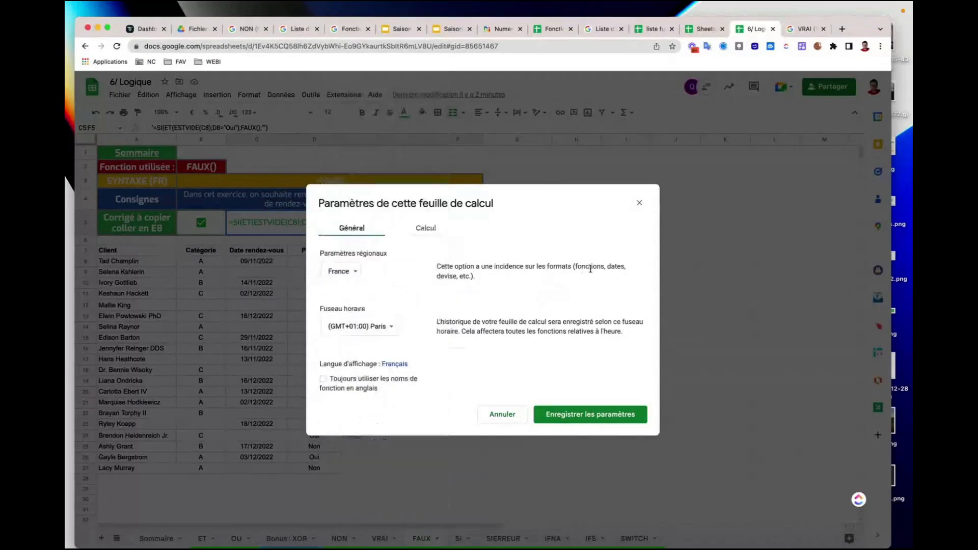
{"action": "triple_click", "coordinate": [590, 269]}
{"action": "left_click", "coordinate": [436, 271]}
{"action": "left_click", "coordinate": [640, 206]}
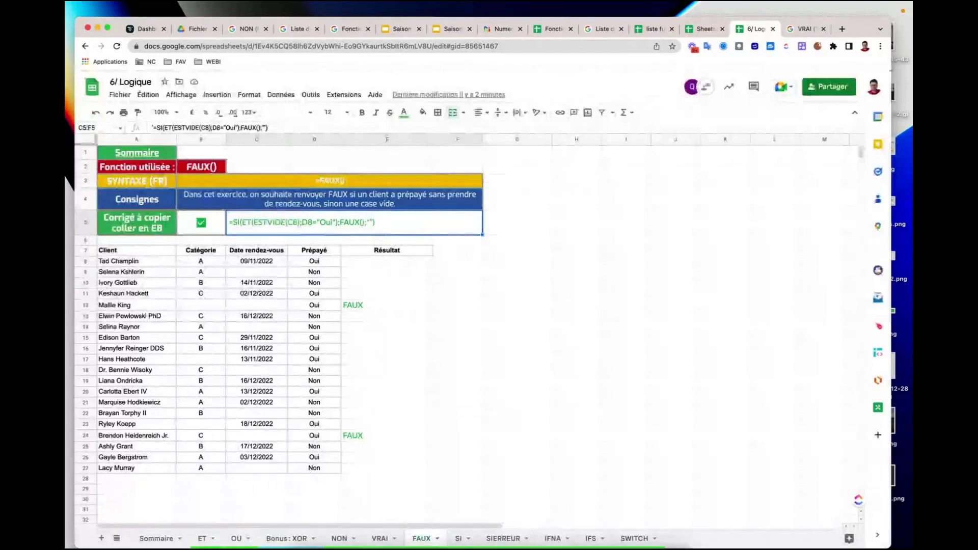
Open the SI exercise sheet and clear the Statut du CA results in D8:D17.
{"action": "left_click", "coordinate": [460, 538]}
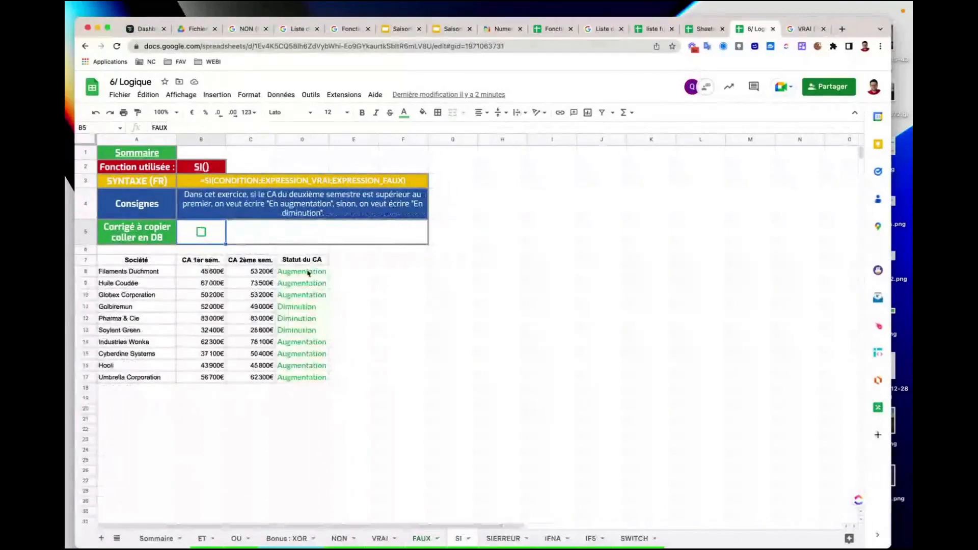
{"action": "left_click_drag", "start_coordinate": [308, 273], "coordinate": [308, 378]}
{"action": "key", "text": "Delete"}
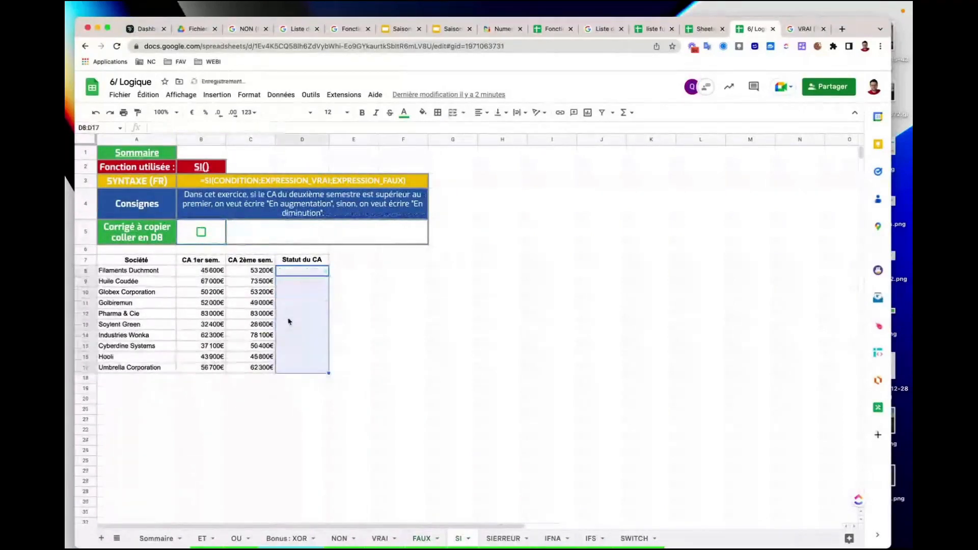
Reveal the corrected formula for the SI exercise and examine the CA 1er sem. and CA 2ème sem. columns.
{"action": "left_click", "coordinate": [201, 233]}
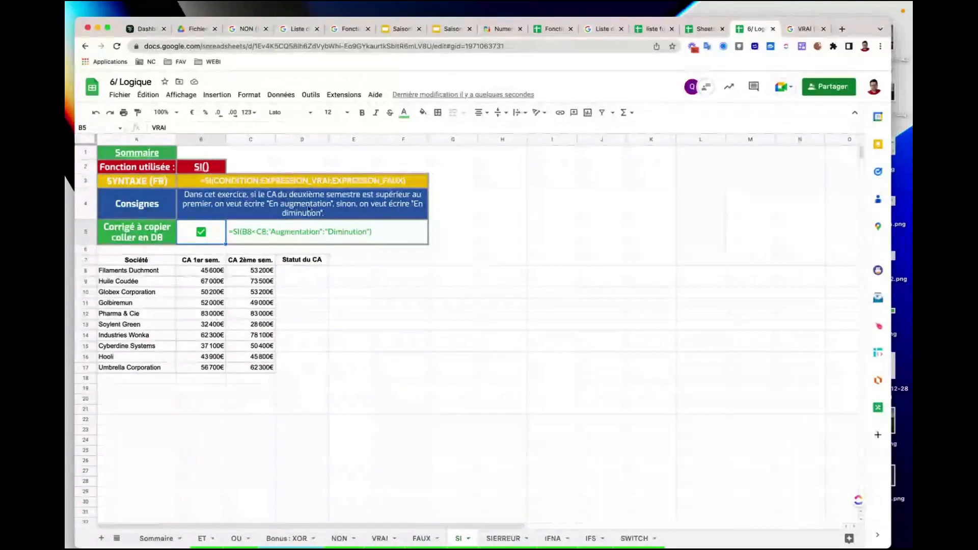
{"action": "left_click", "coordinate": [202, 272]}
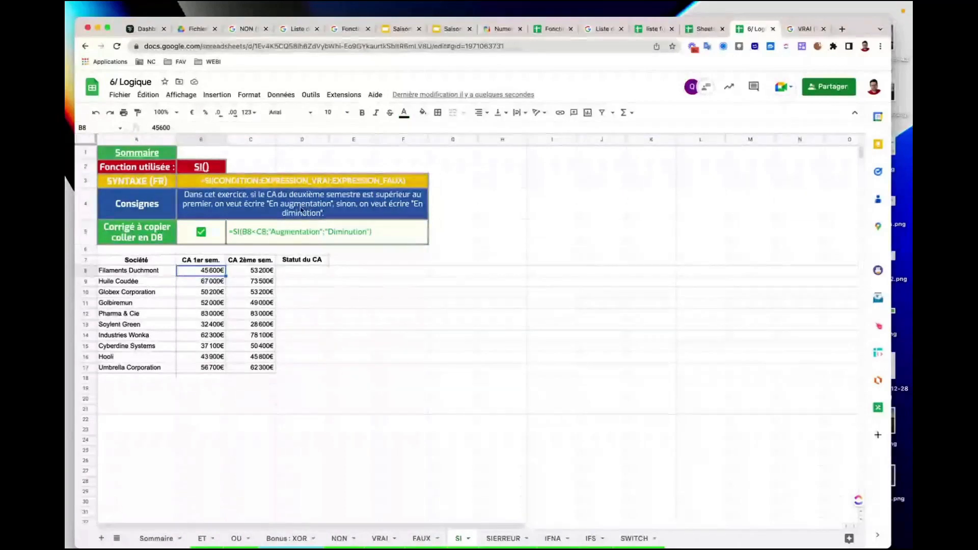
{"action": "left_click_drag", "start_coordinate": [251, 260], "coordinate": [250, 389]}
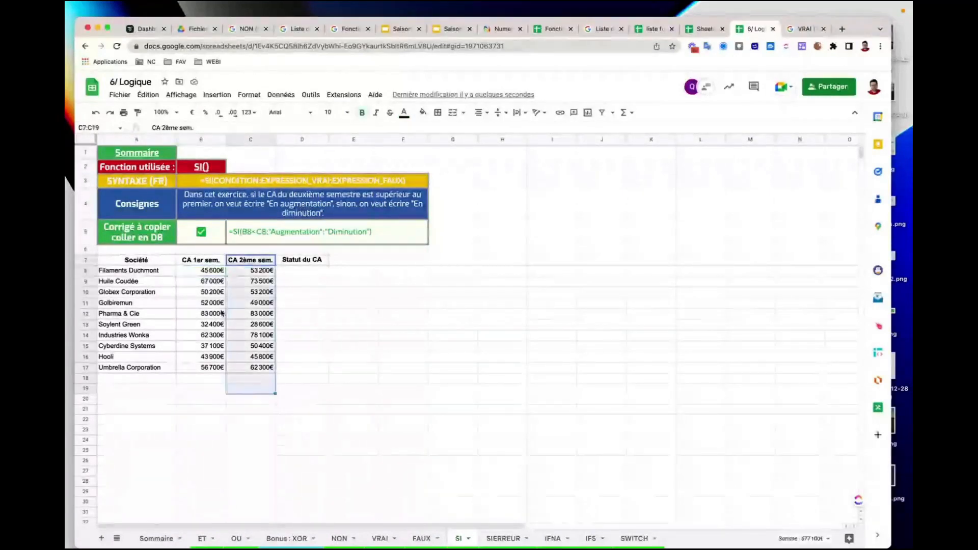
{"action": "left_click_drag", "start_coordinate": [201, 260], "coordinate": [197, 379]}
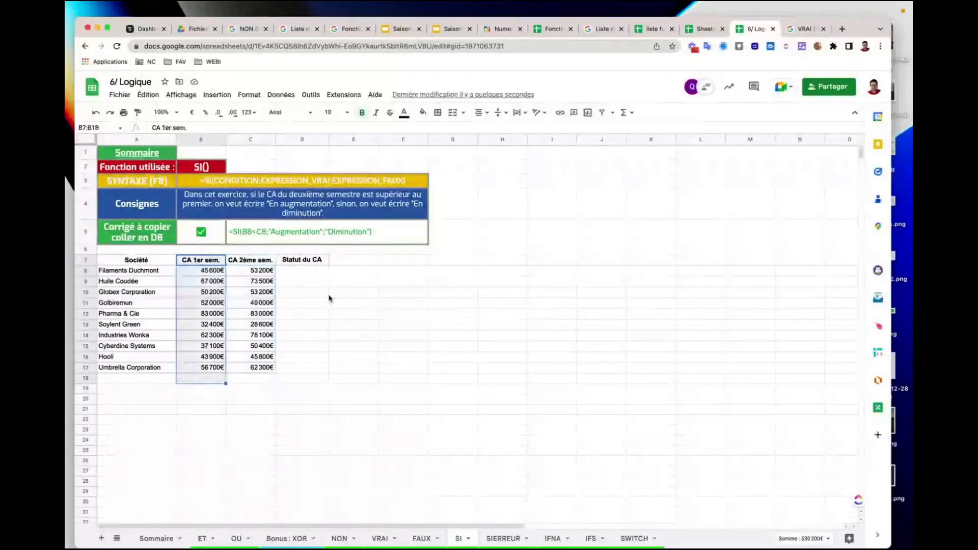
{"action": "left_click", "coordinate": [305, 271]}
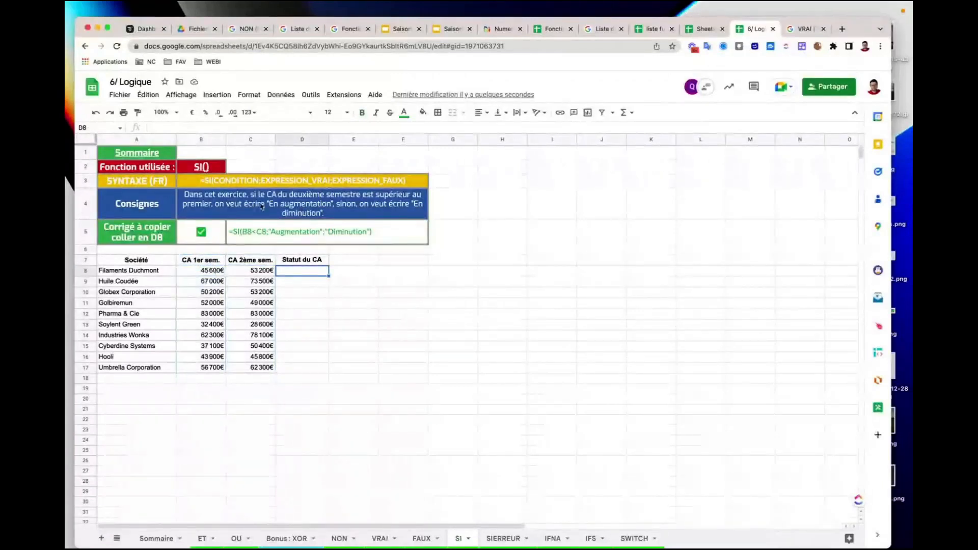
Open the linked help page for the SI function and examine the hl=fr URL parameter and the separators in the usage examples.
{"action": "left_click", "coordinate": [202, 165]}
{"action": "left_click", "coordinate": [234, 186]}
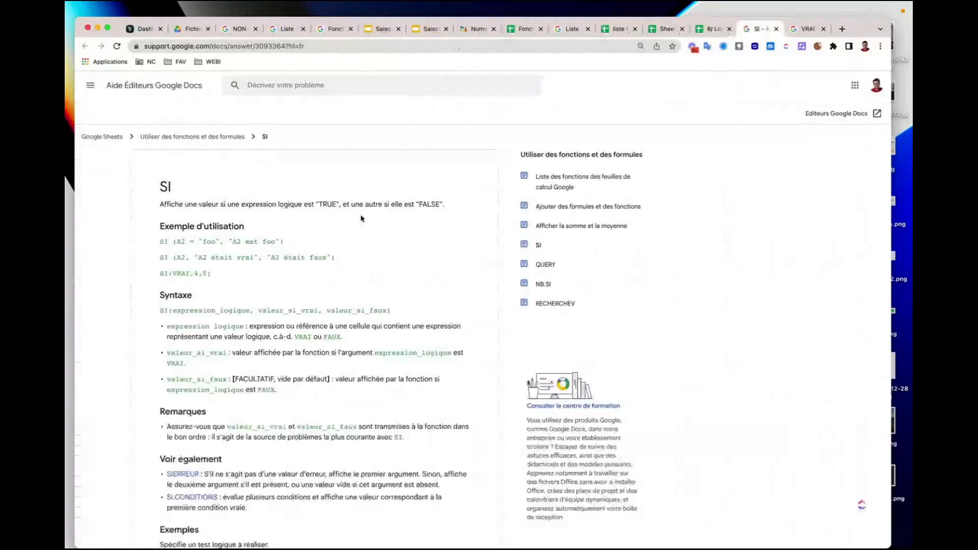
{"action": "left_click", "coordinate": [293, 46]}
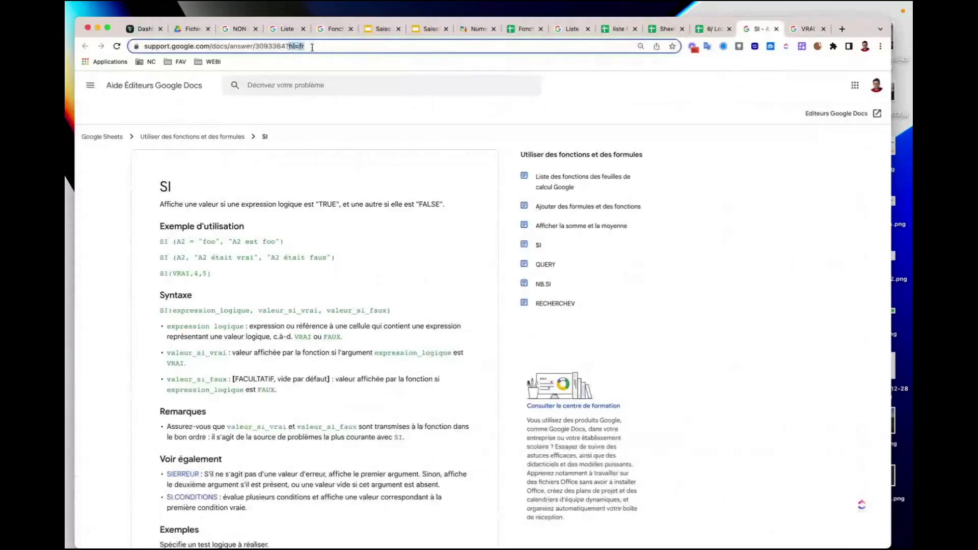
{"action": "left_click_drag", "start_coordinate": [305, 46], "coordinate": [312, 47]}
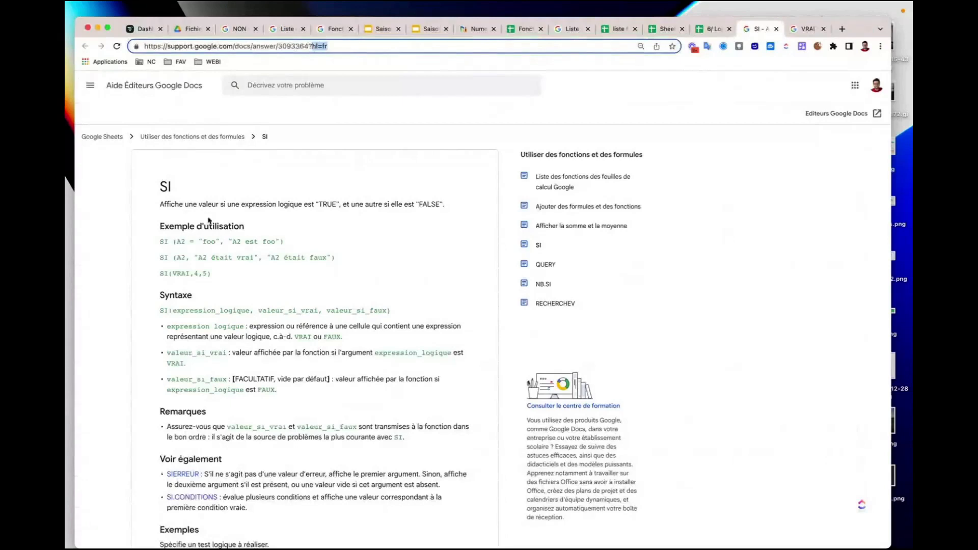
{"action": "left_click", "coordinate": [221, 242]}
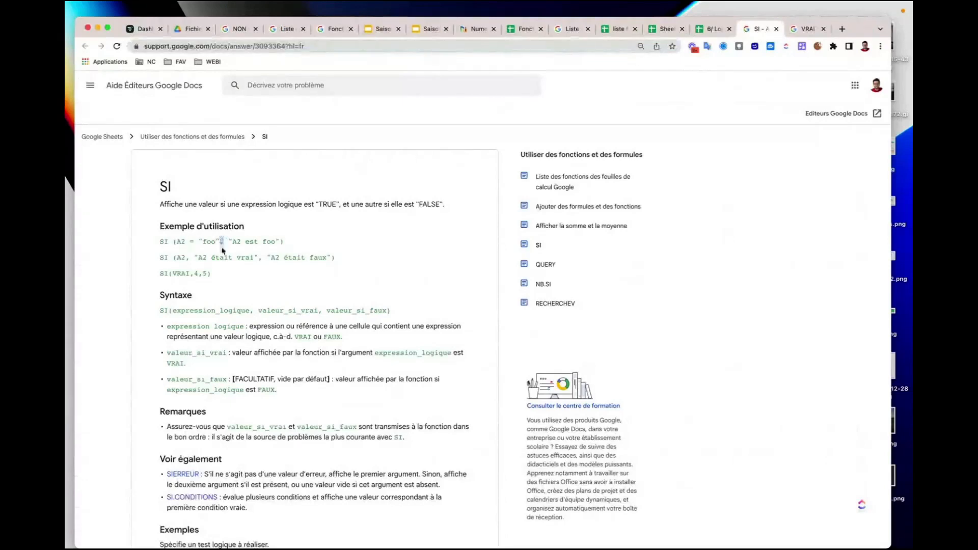
{"action": "double_click", "coordinate": [261, 258]}
Read through the SI help page, examining the function description and the valeur_si_vrai and valeur_si_faux syntax arguments.
{"action": "scroll", "coordinate": [216, 329], "scroll_direction": "down", "scroll_amount": 1}
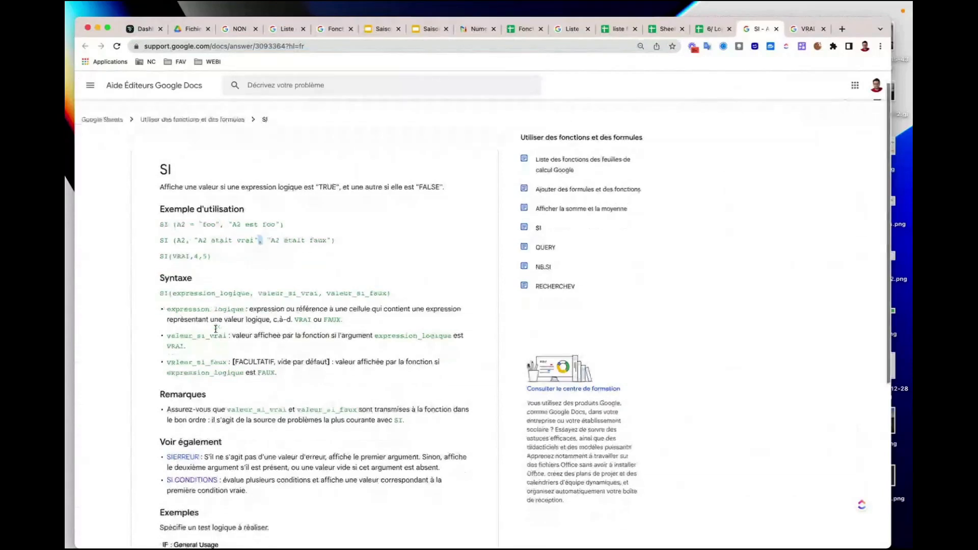
{"action": "scroll", "coordinate": [216, 329], "scroll_direction": "down", "scroll_amount": 5}
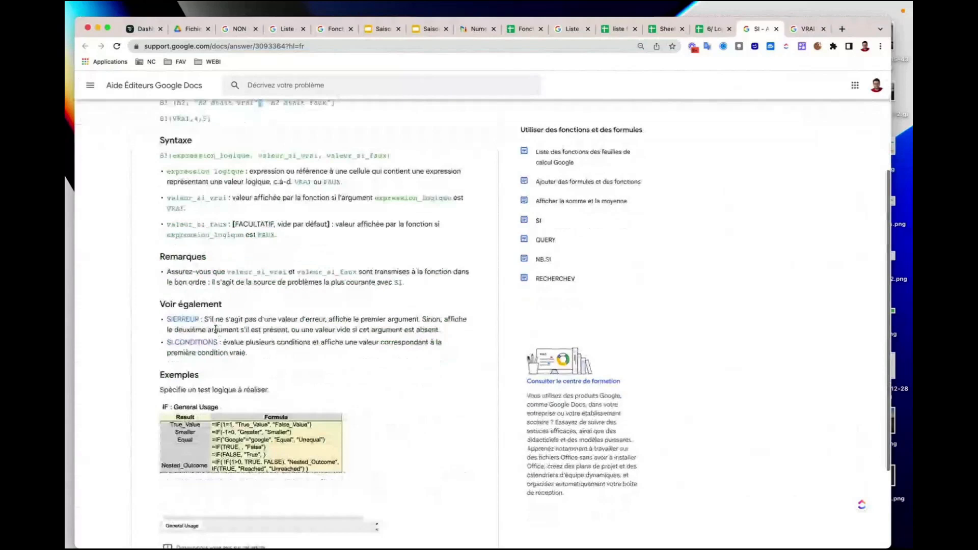
{"action": "scroll", "coordinate": [216, 329], "scroll_direction": "up", "scroll_amount": 5}
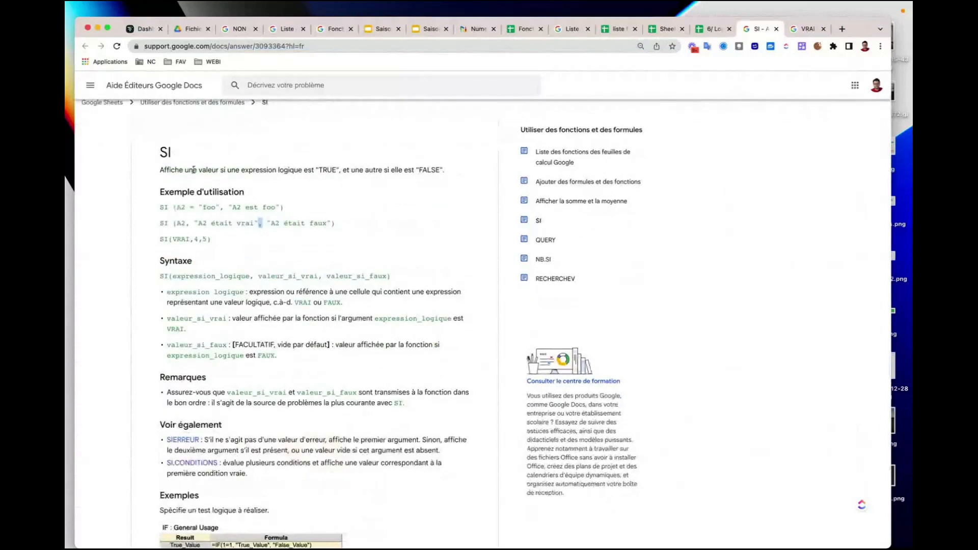
{"action": "left_click_drag", "start_coordinate": [202, 170], "coordinate": [441, 176]}
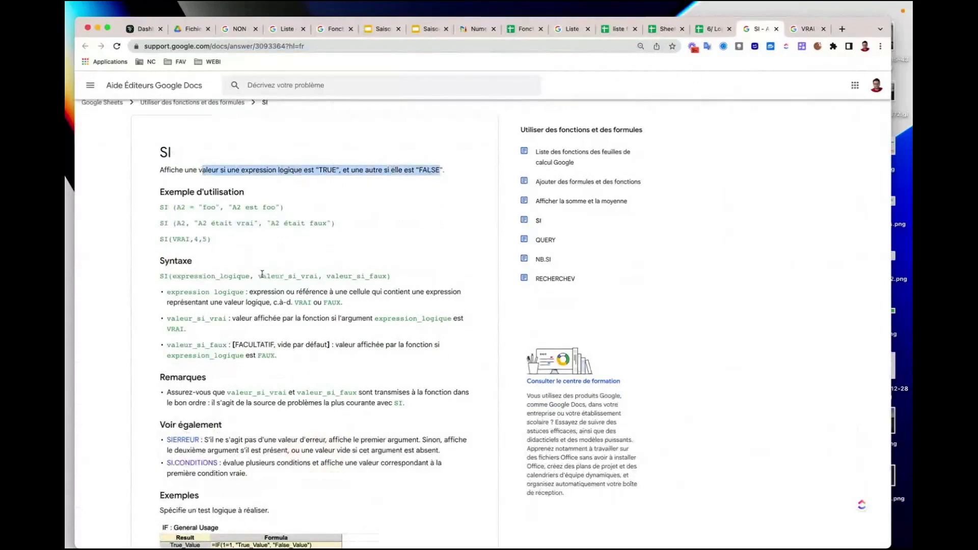
{"action": "left_click_drag", "start_coordinate": [262, 275], "coordinate": [397, 279]}
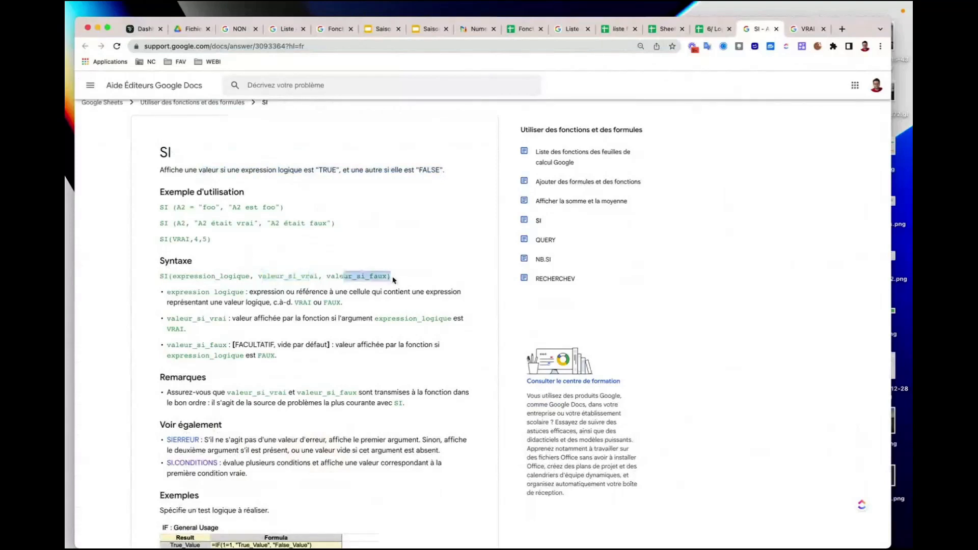
Return to the 6/ Logique spreadsheet and copy the corrected formula =SI(B8<C8;"Augmentation";"Diminution") into D8.
{"action": "left_click", "coordinate": [708, 31]}
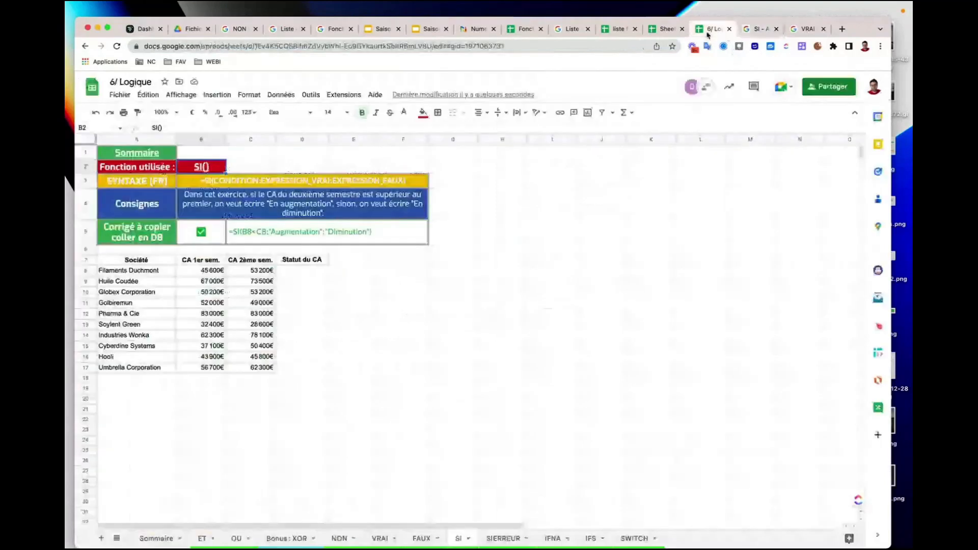
{"action": "left_click", "coordinate": [252, 239]}
{"action": "double_click", "coordinate": [377, 228]}
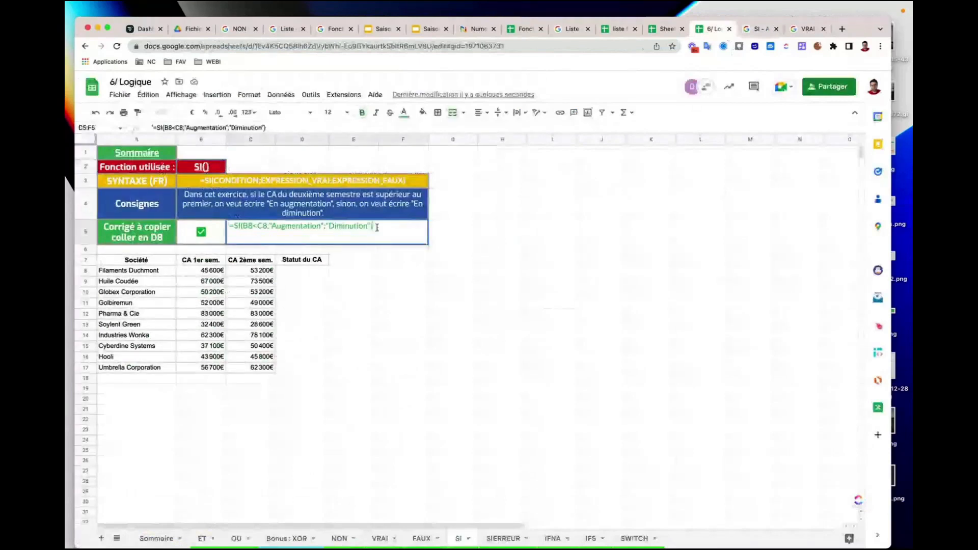
{"action": "left_click_drag", "start_coordinate": [377, 228], "coordinate": [233, 228]}
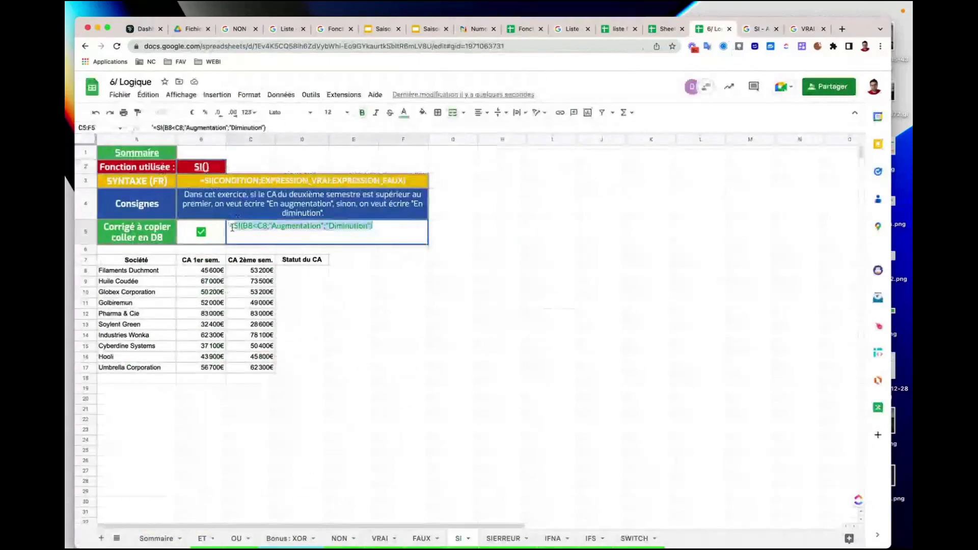
{"action": "key", "text": "ctrl+c"}
{"action": "left_click", "coordinate": [299, 271]}
{"action": "key", "text": "ctrl+v"}
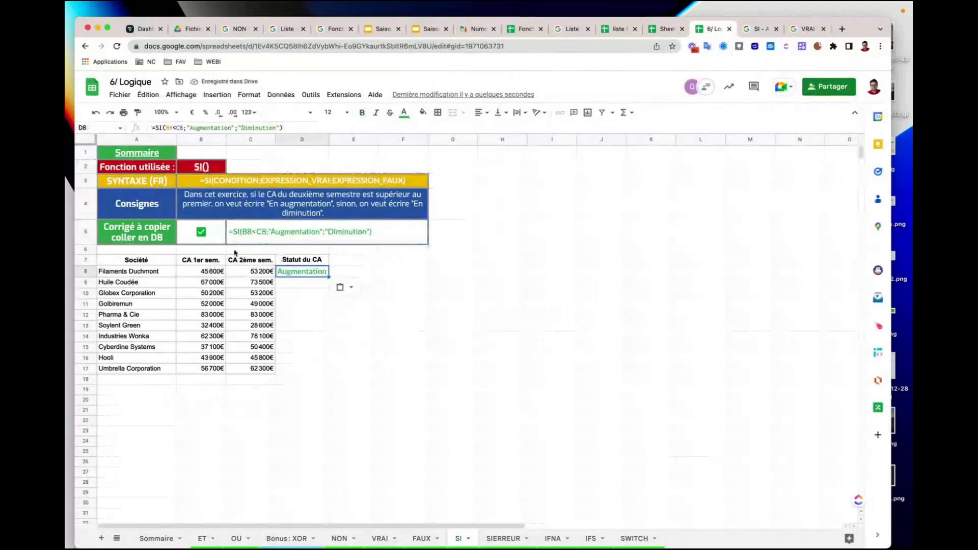
Check the two semester values in row 8 and fill the D8 formula down the Statut du CA column to D17.
{"action": "left_click", "coordinate": [200, 262]}
{"action": "left_click", "coordinate": [222, 273]}
{"action": "left_click", "coordinate": [249, 274]}
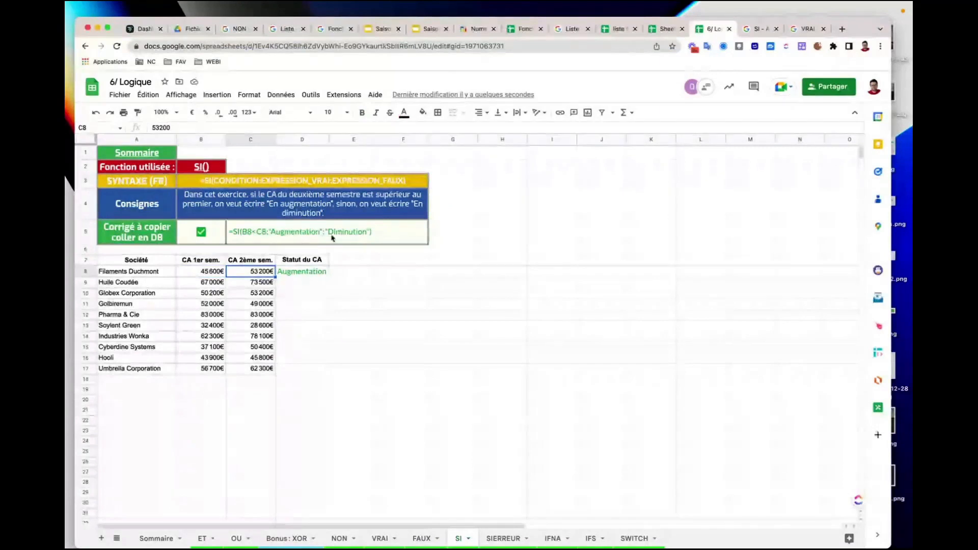
{"action": "left_click", "coordinate": [302, 273]}
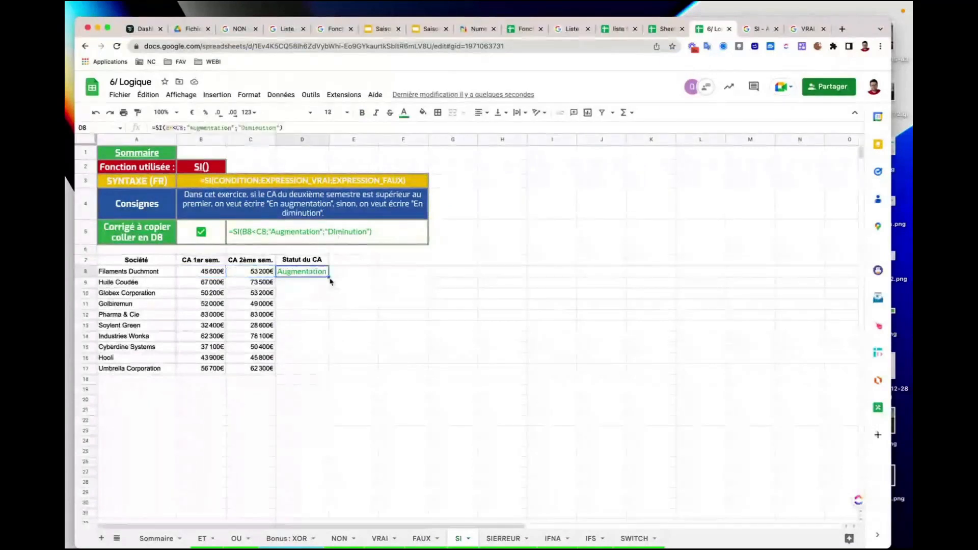
{"action": "left_click_drag", "start_coordinate": [330, 281], "coordinate": [307, 372]}
Compare the Industries Wonka CA values for both semesters with its Statut du CA result.
{"action": "left_click", "coordinate": [249, 343]}
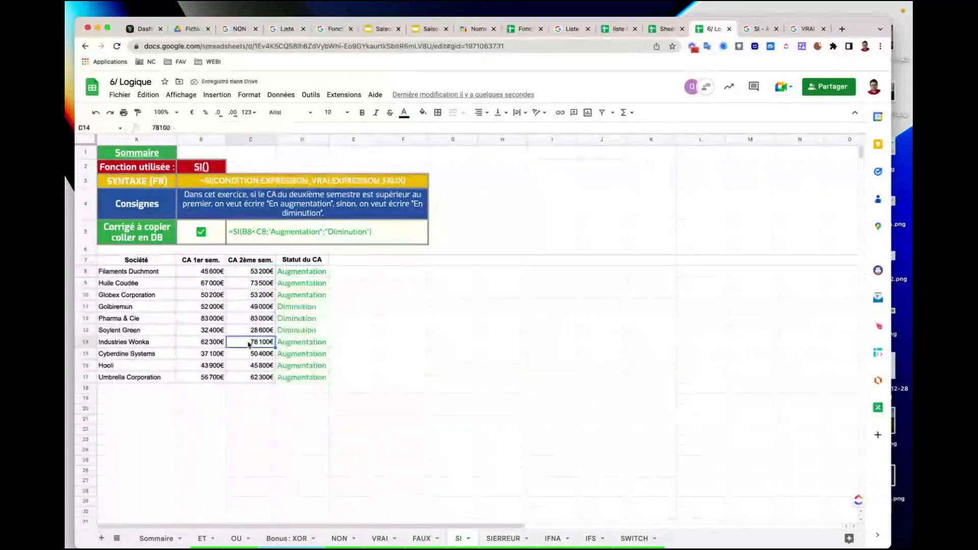
{"action": "key", "text": "Left"}
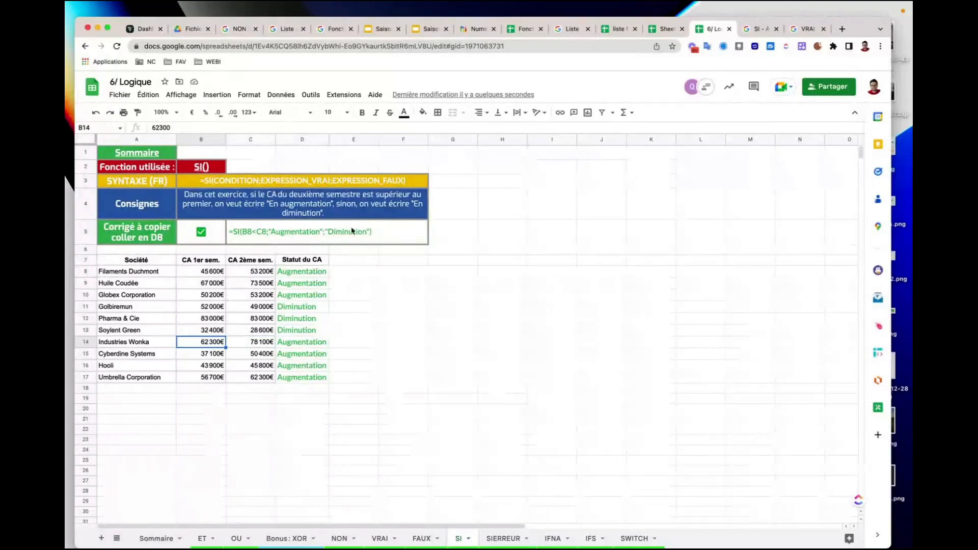
{"action": "left_click", "coordinate": [523, 184]}
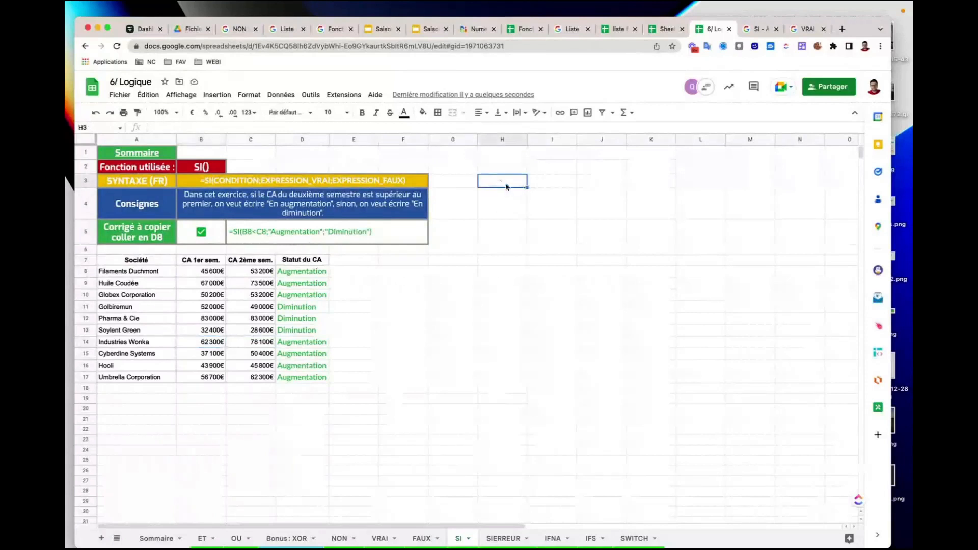
{"action": "left_click", "coordinate": [509, 208]}
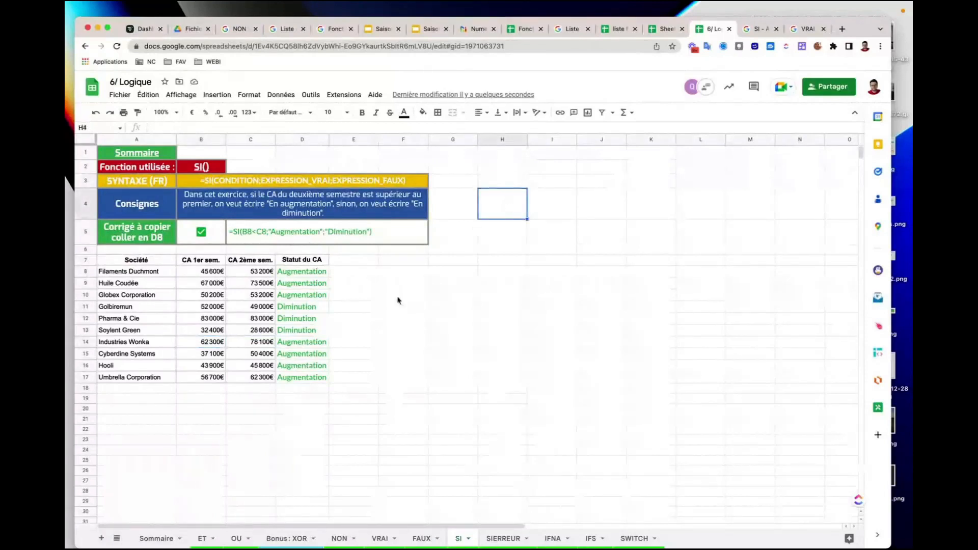
Open the SIERREUR exercise sheet, briefly reveal and hide its corrected formula, and examine the company names for "co".
{"action": "left_click", "coordinate": [487, 539]}
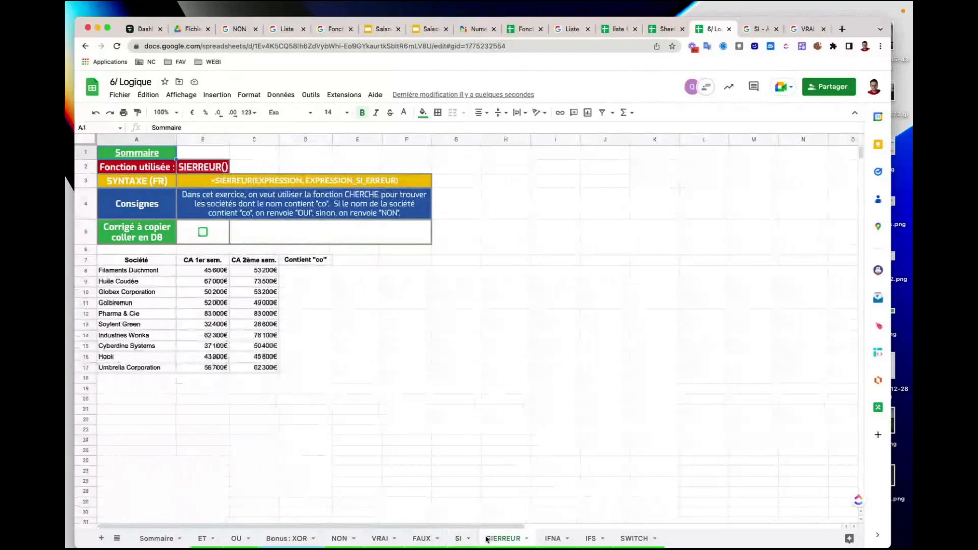
{"action": "left_click", "coordinate": [204, 233]}
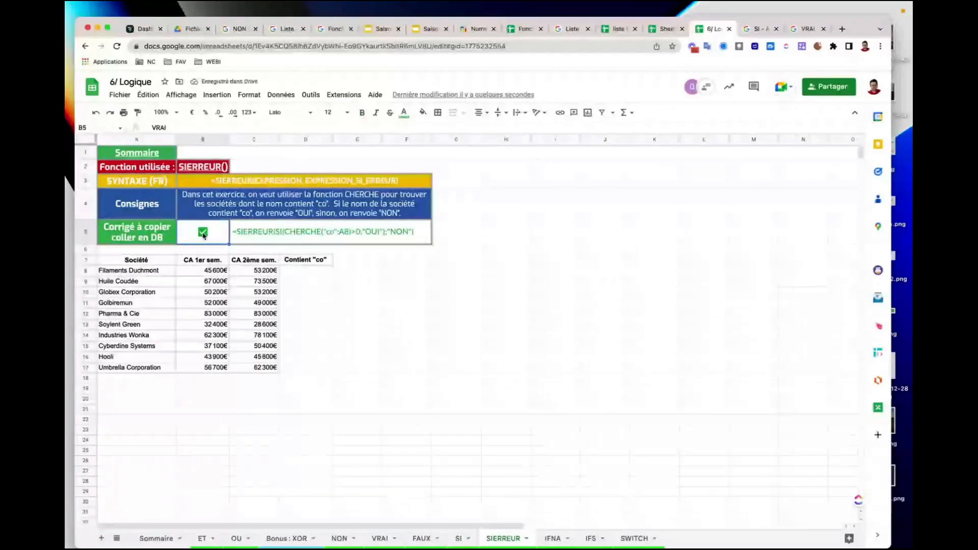
{"action": "left_click", "coordinate": [203, 234]}
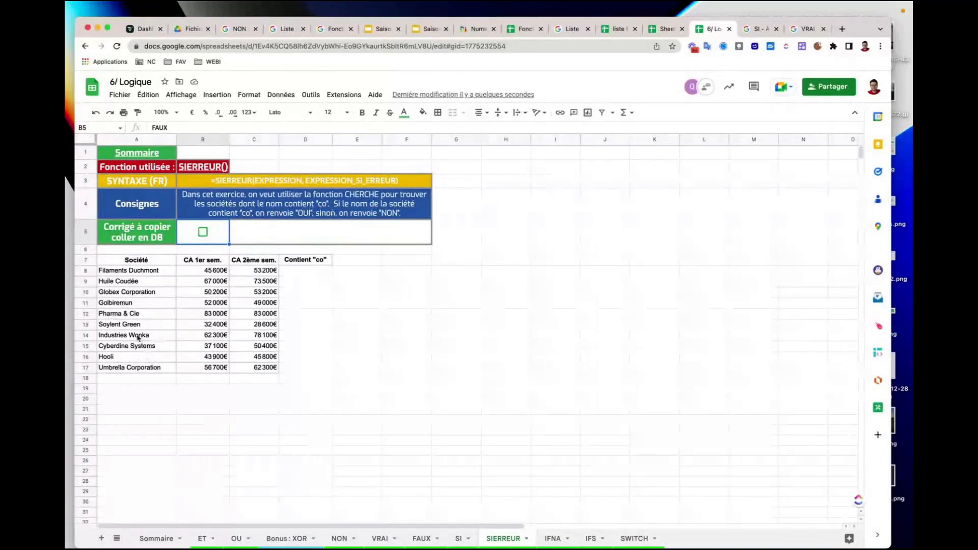
{"action": "left_click", "coordinate": [128, 293]}
{"action": "left_click", "coordinate": [124, 282]}
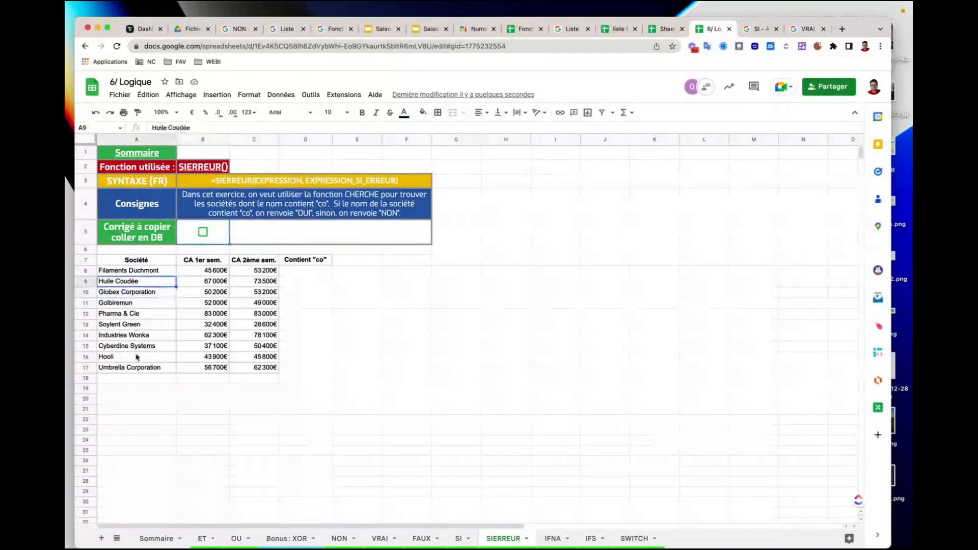
{"action": "left_click", "coordinate": [137, 366]}
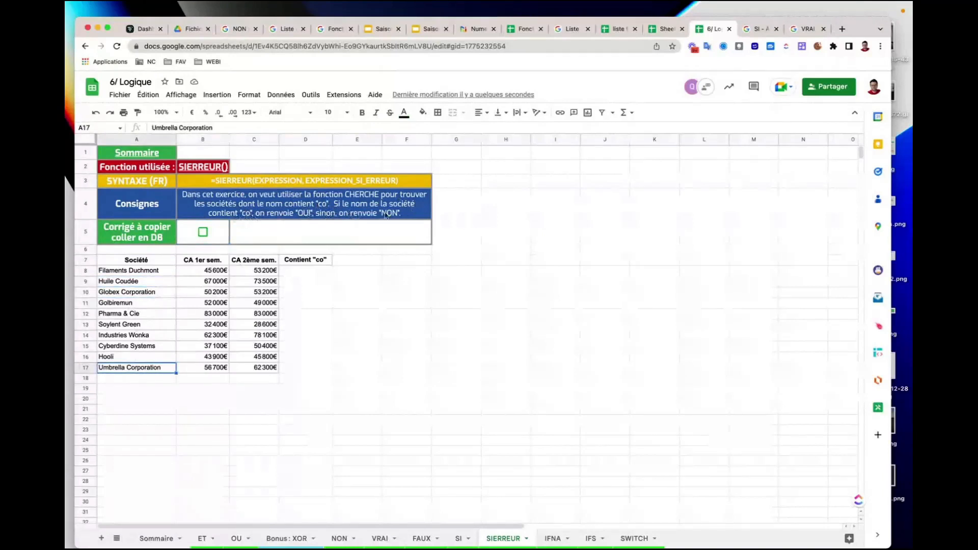
Open the linked help page for the SIERREUR function and examine its description, syntax and examples.
{"action": "left_click", "coordinate": [199, 166]}
{"action": "left_click", "coordinate": [234, 185]}
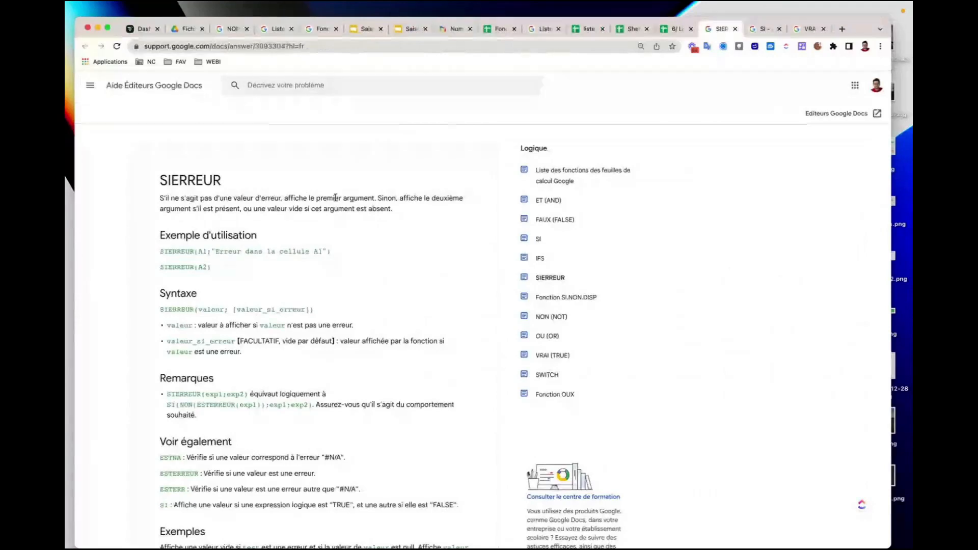
{"action": "left_click_drag", "start_coordinate": [335, 197], "coordinate": [379, 208]}
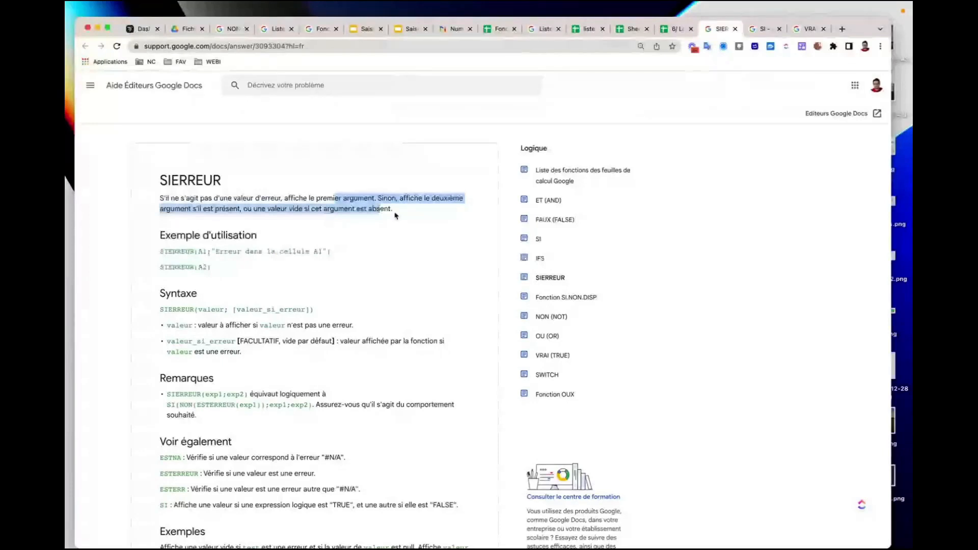
{"action": "left_click", "coordinate": [256, 255]}
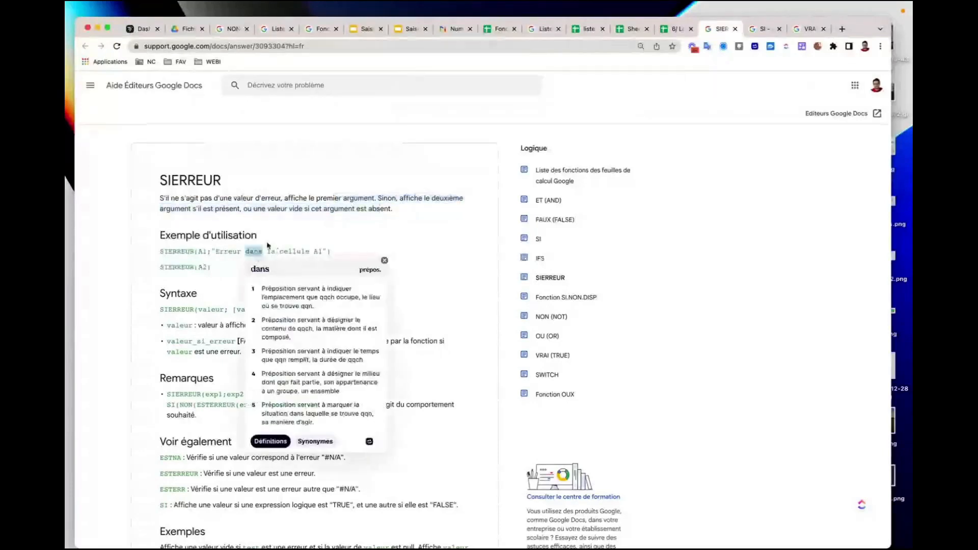
{"action": "left_click", "coordinate": [269, 244]}
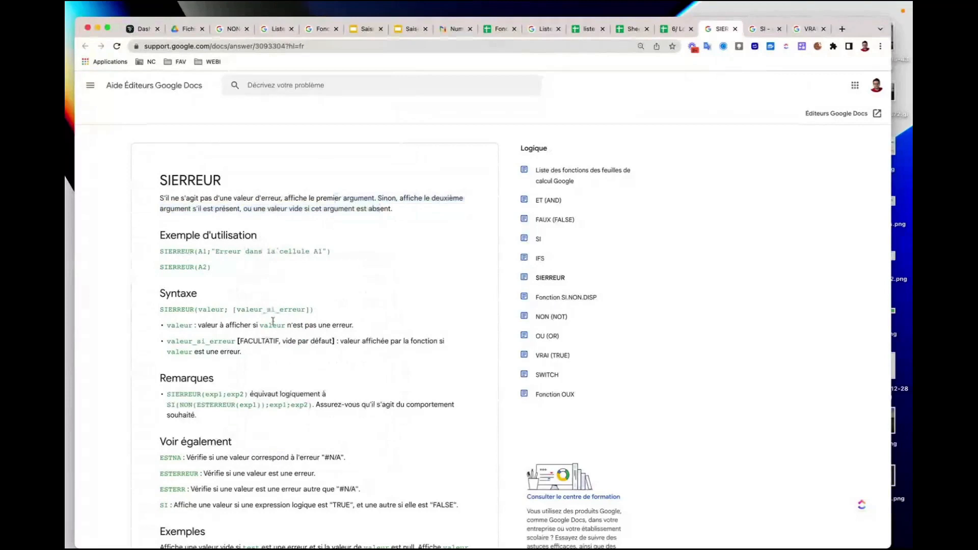
{"action": "scroll", "coordinate": [273, 321], "scroll_direction": "down", "scroll_amount": 2}
{"action": "scroll", "coordinate": [273, 320], "scroll_direction": "down", "scroll_amount": 18}
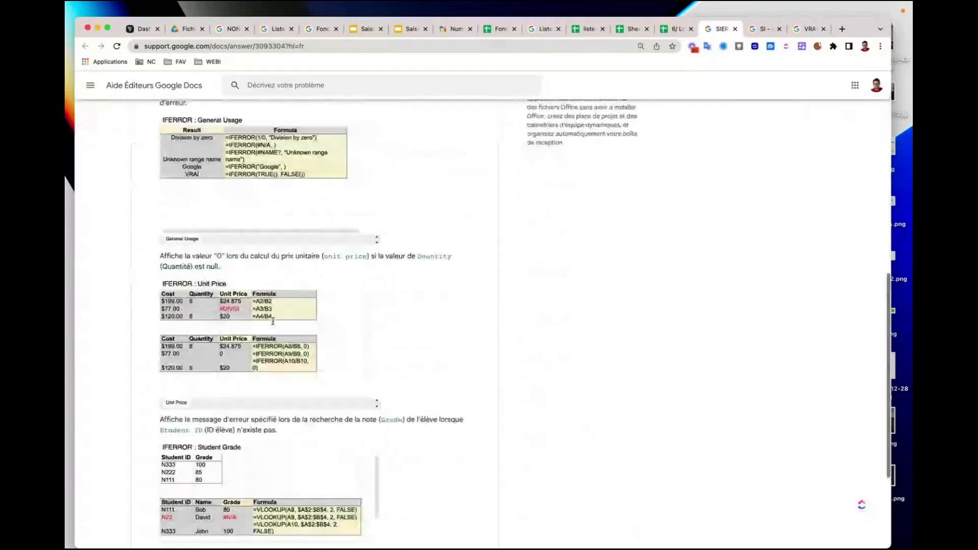
{"action": "scroll", "coordinate": [273, 321], "scroll_direction": "up", "scroll_amount": 20}
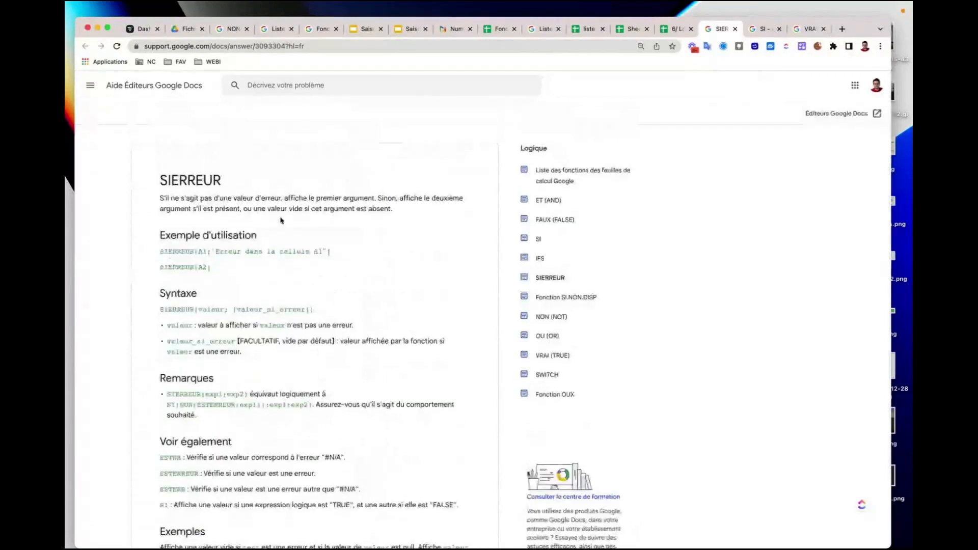
Back in the SIERREUR sheet, reveal the corrected formula and copy =SIERREUR(SI(CHERCHE("co";A8)>0;"OUI");"NON") into D8.
{"action": "left_click", "coordinate": [664, 37]}
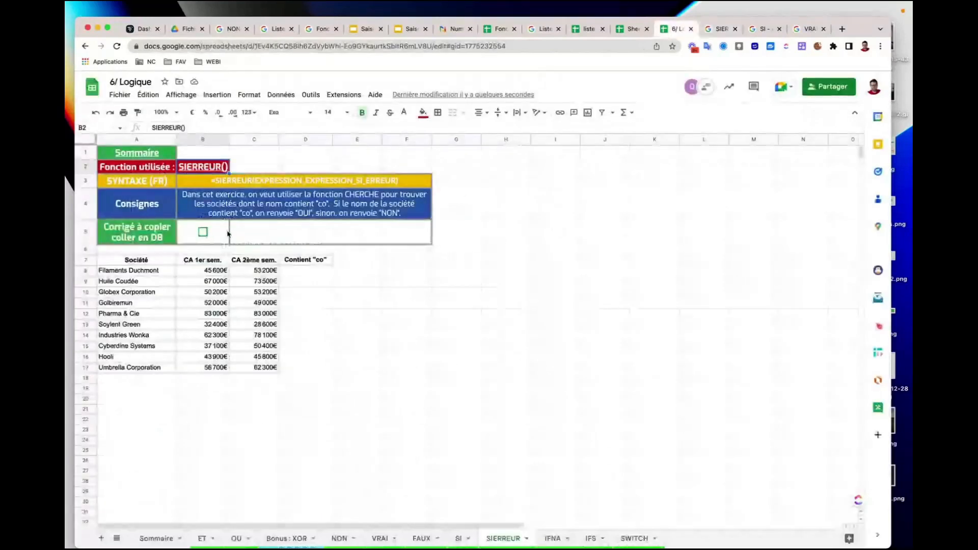
{"action": "left_click", "coordinate": [117, 273]}
{"action": "left_click_drag", "start_coordinate": [117, 272], "coordinate": [134, 316]}
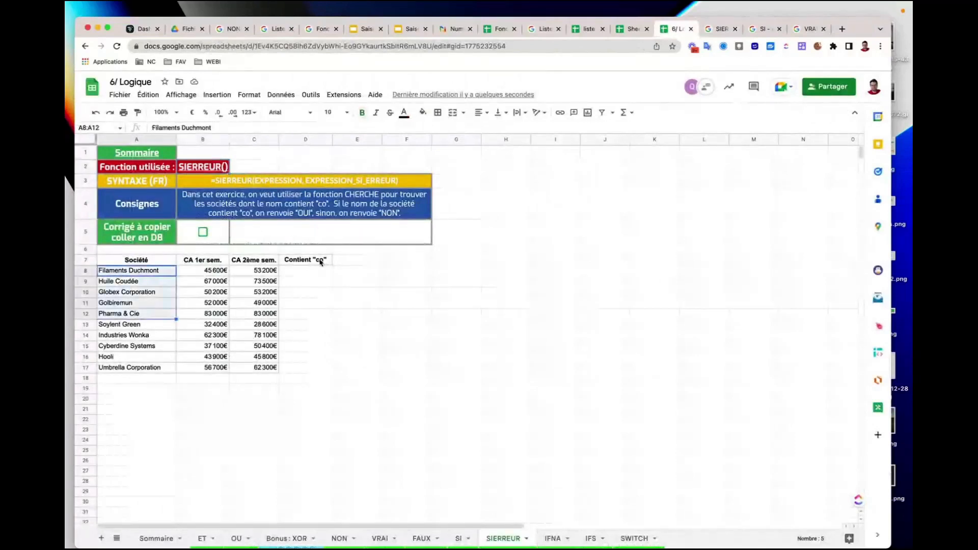
{"action": "left_click", "coordinate": [204, 234]}
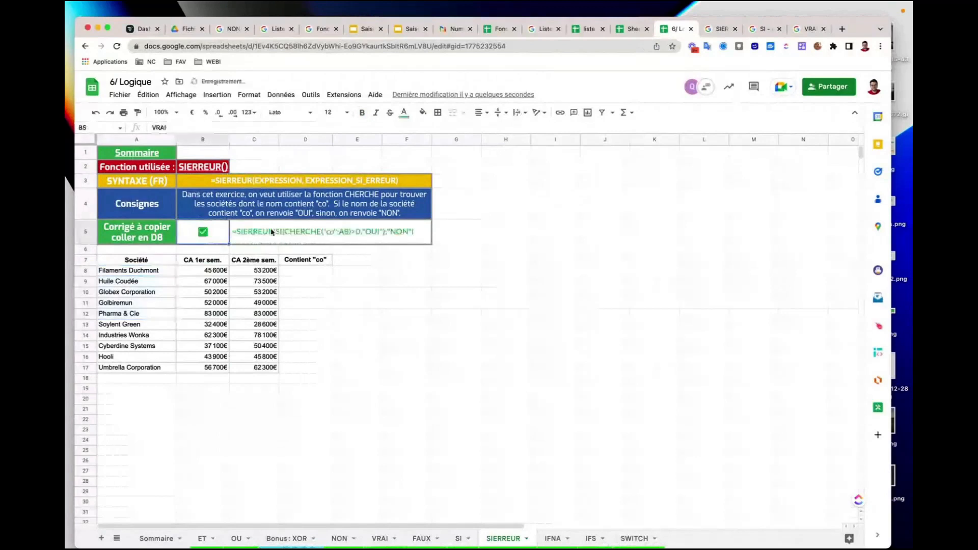
{"action": "double_click", "coordinate": [289, 229]}
{"action": "left_click_drag", "start_coordinate": [424, 226], "coordinate": [231, 225]}
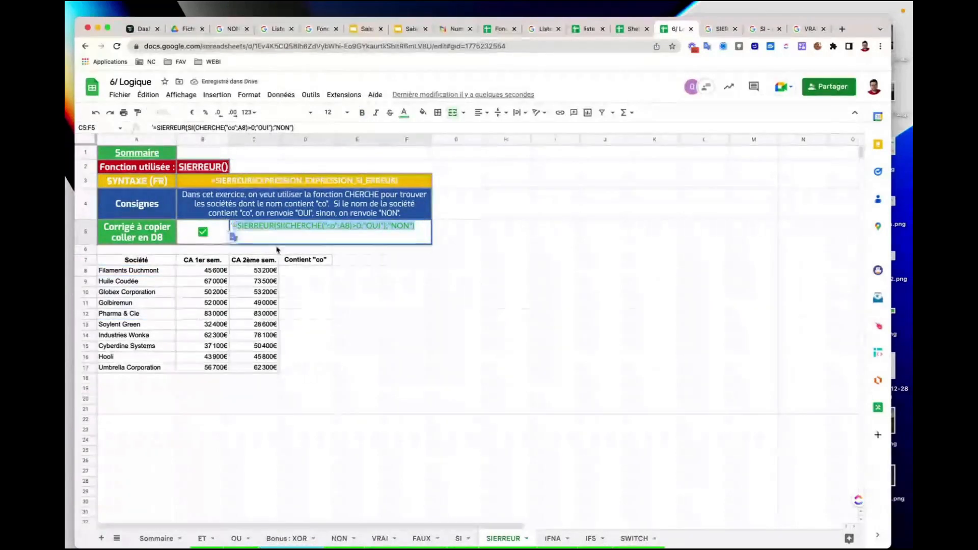
{"action": "key", "text": "ctrl+c"}
{"action": "double_click", "coordinate": [305, 271]}
{"action": "key", "text": "ctrl+v"}
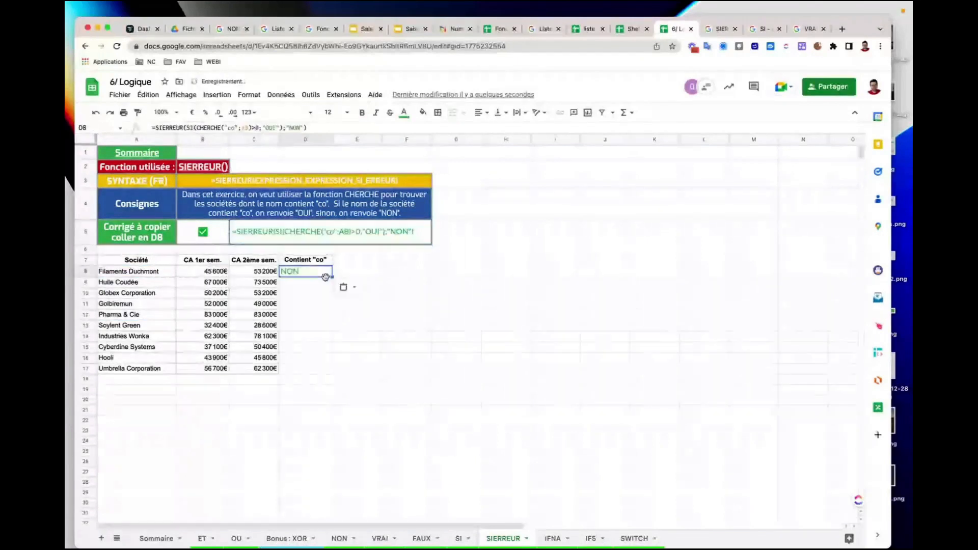
{"action": "key", "text": "Return"}
Fill the D8 formula down the Contient "co" column to D17 and set the sheet zoom to 150%.
{"action": "left_click", "coordinate": [329, 276]}
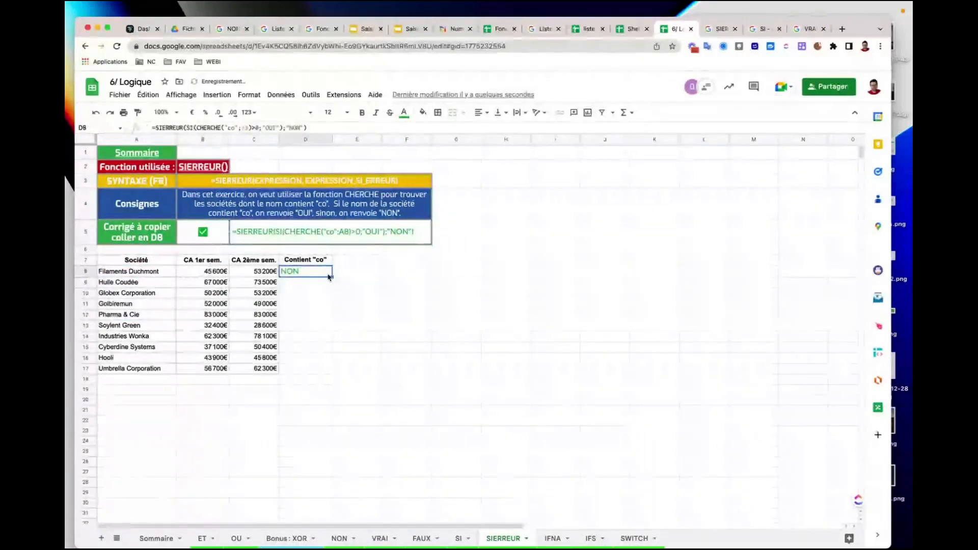
{"action": "double_click", "coordinate": [332, 277]}
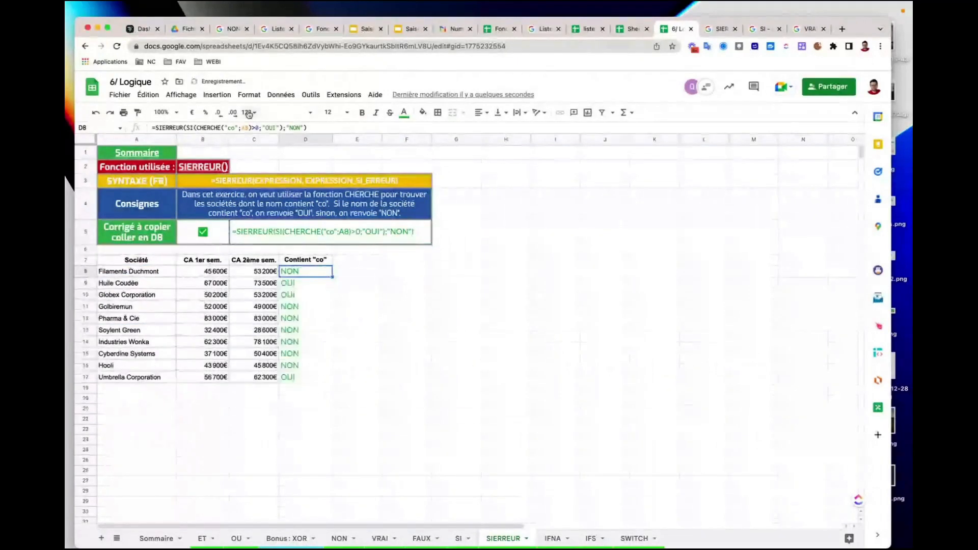
{"action": "left_click", "coordinate": [162, 112]}
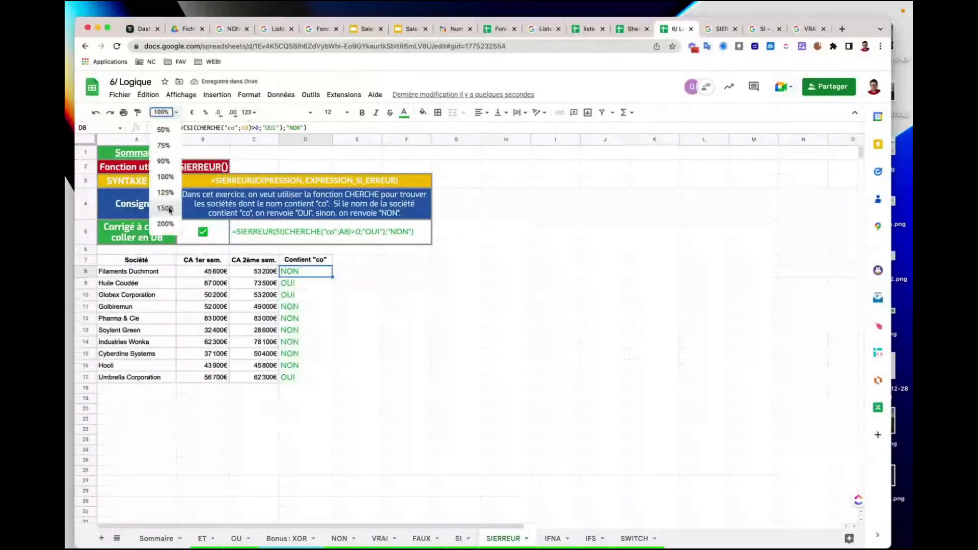
{"action": "left_click", "coordinate": [165, 208]}
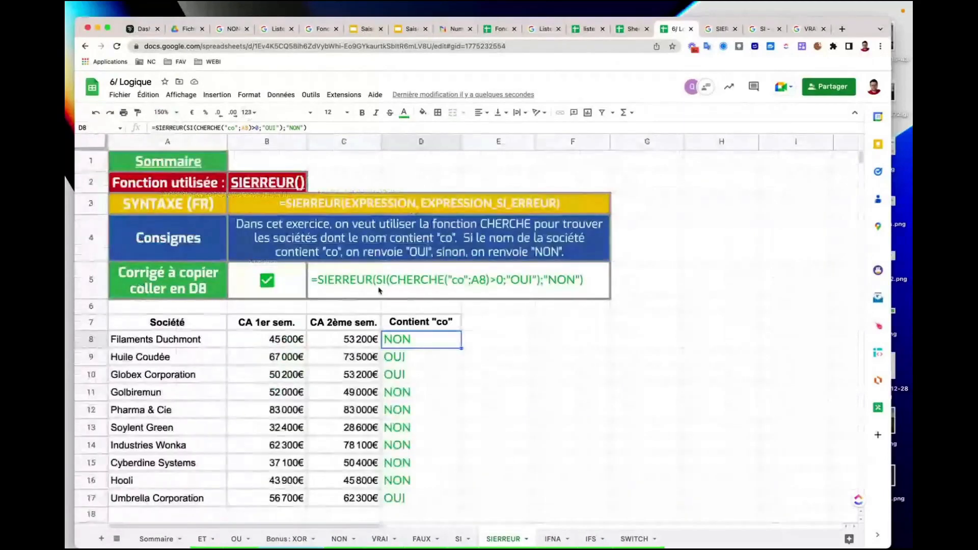
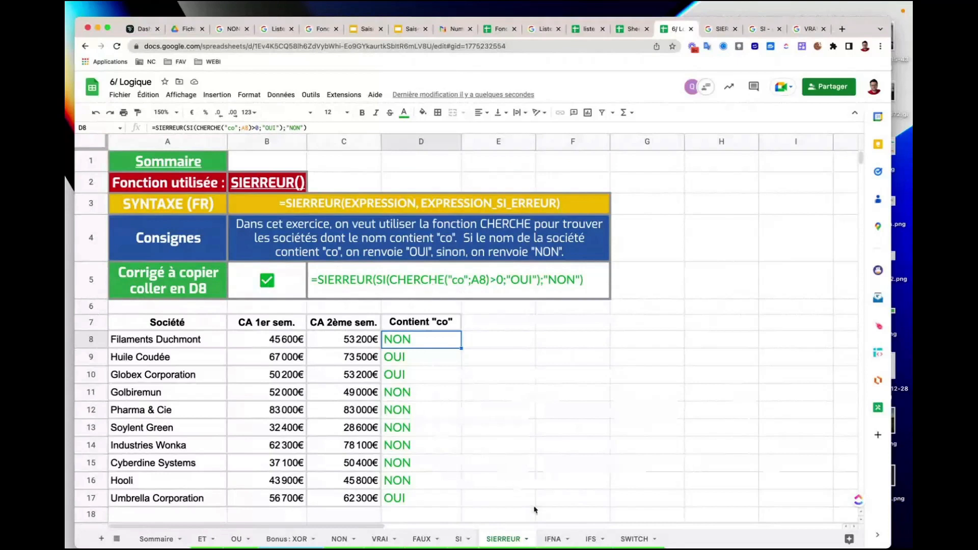
Open the IFNA exercise sheet and its linked help page, and examine the description of the IFNA function.
{"action": "left_click", "coordinate": [553, 536]}
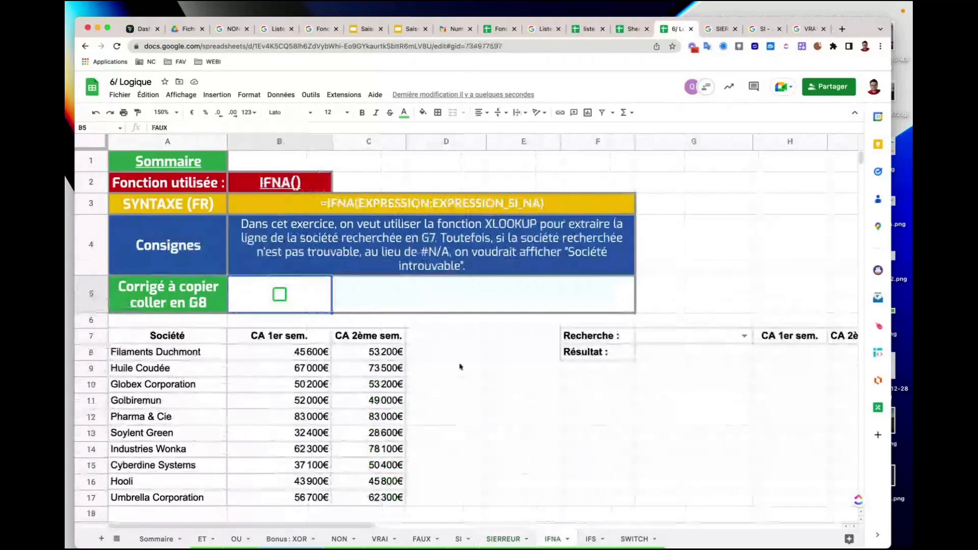
{"action": "left_click", "coordinate": [288, 184]}
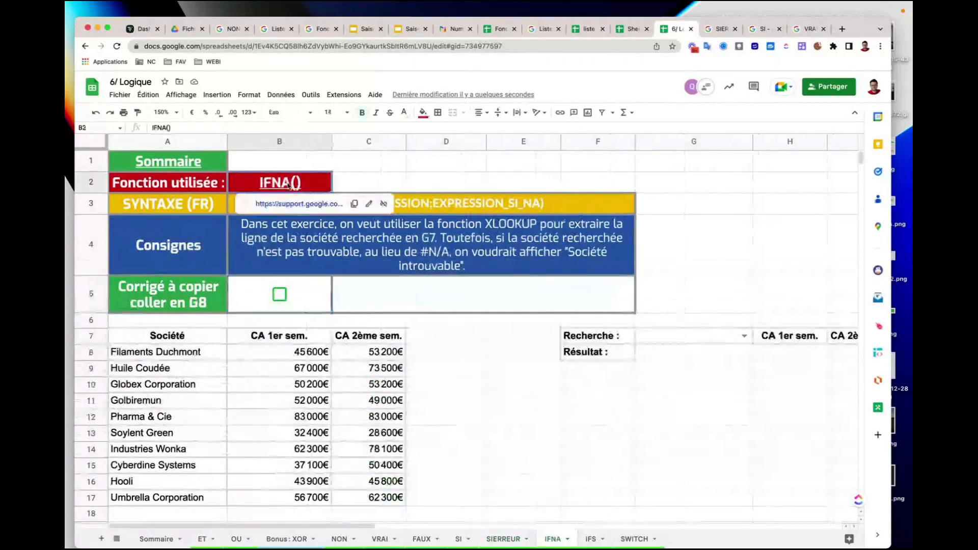
{"action": "left_click", "coordinate": [302, 206]}
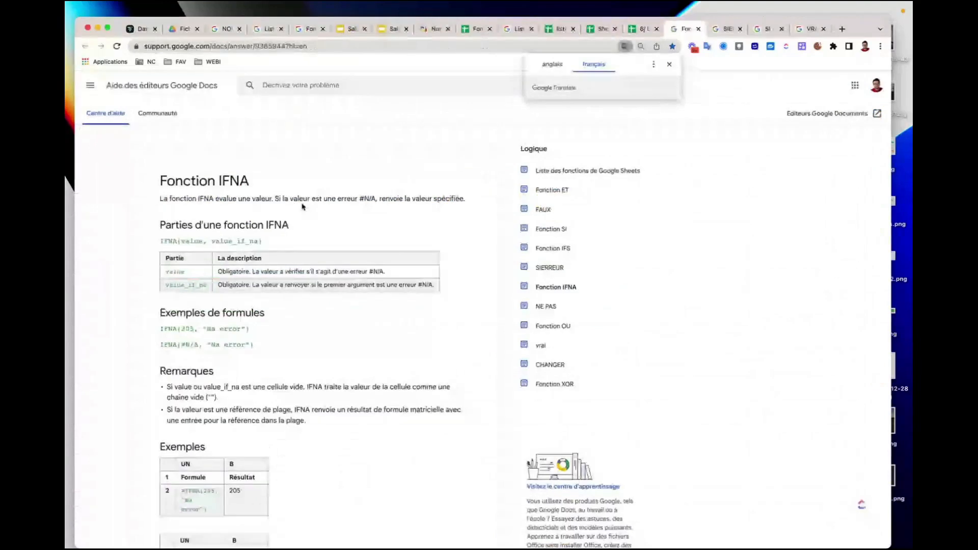
{"action": "left_click_drag", "start_coordinate": [214, 199], "coordinate": [373, 198]}
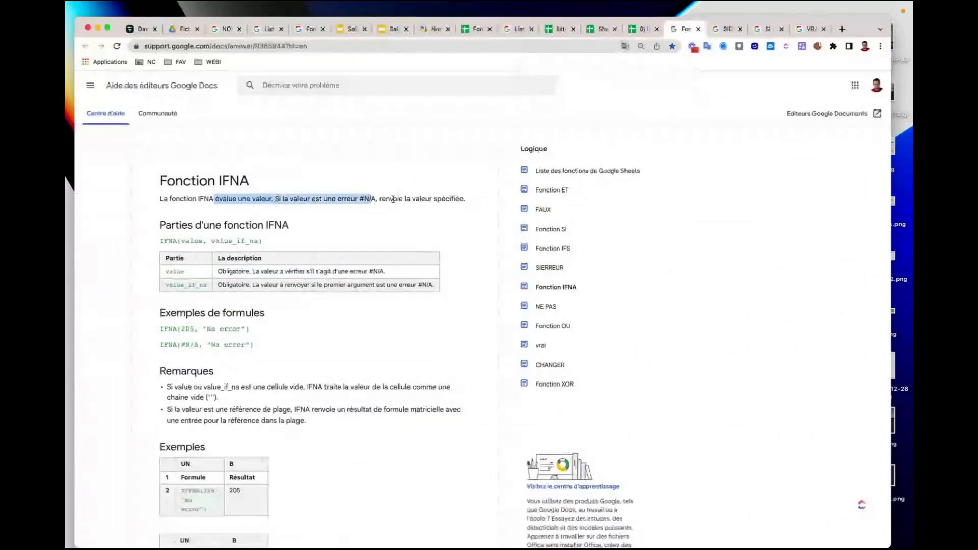
Return from the IFNA help page to the exercise spreadsheet and choose Filaments Duchmont as the searched company in G7.
{"action": "triple_click", "coordinate": [431, 198]}
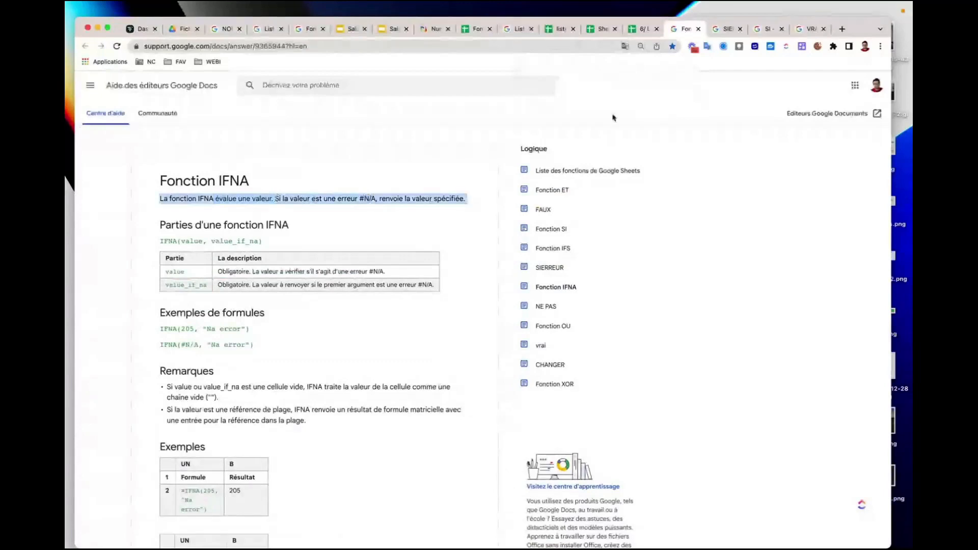
{"action": "left_click", "coordinate": [642, 29]}
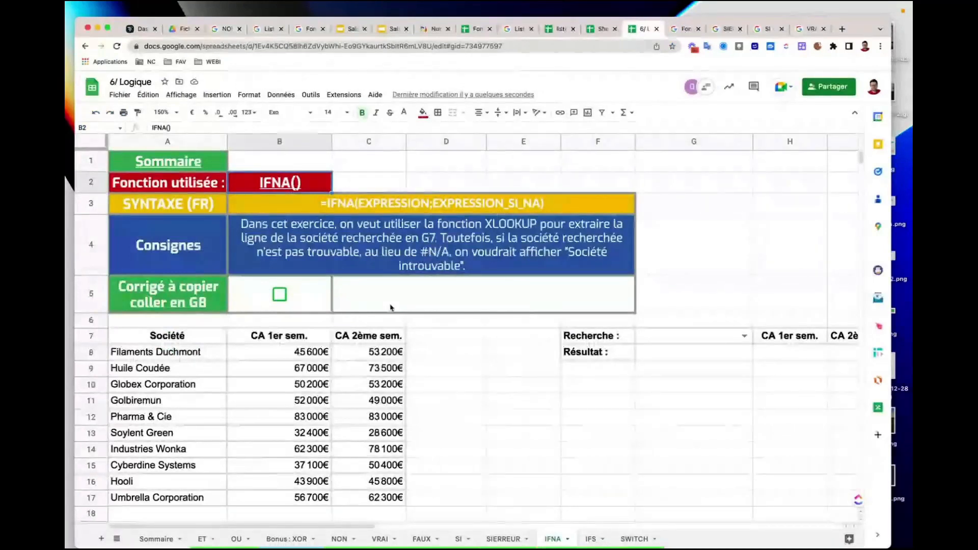
{"action": "left_click", "coordinate": [743, 337]}
{"action": "left_click", "coordinate": [680, 352]}
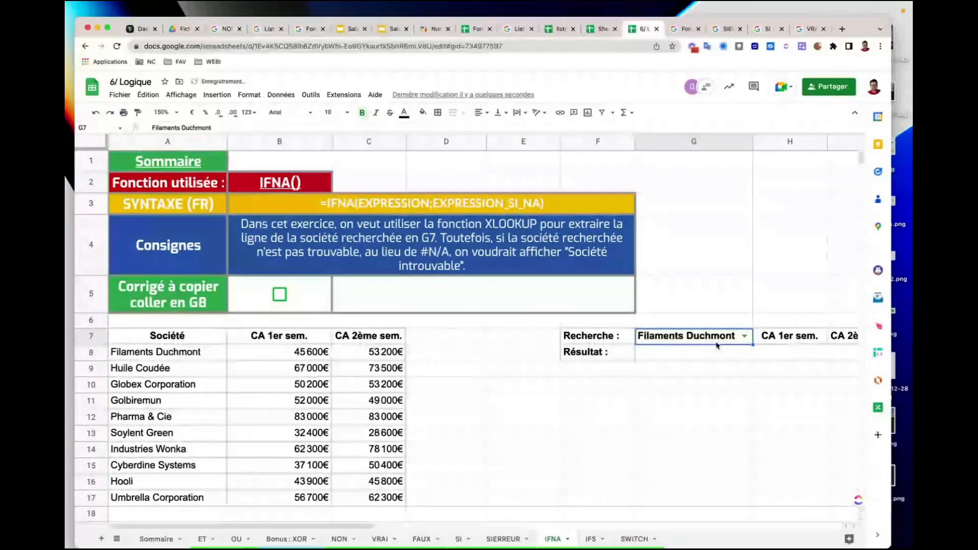
Compare the Filaments Duchmont source row A8:C8 with the result cells G8 to I8 and review the exercise instructions.
{"action": "scroll", "coordinate": [663, 351], "scroll_direction": "right", "scroll_amount": 3}
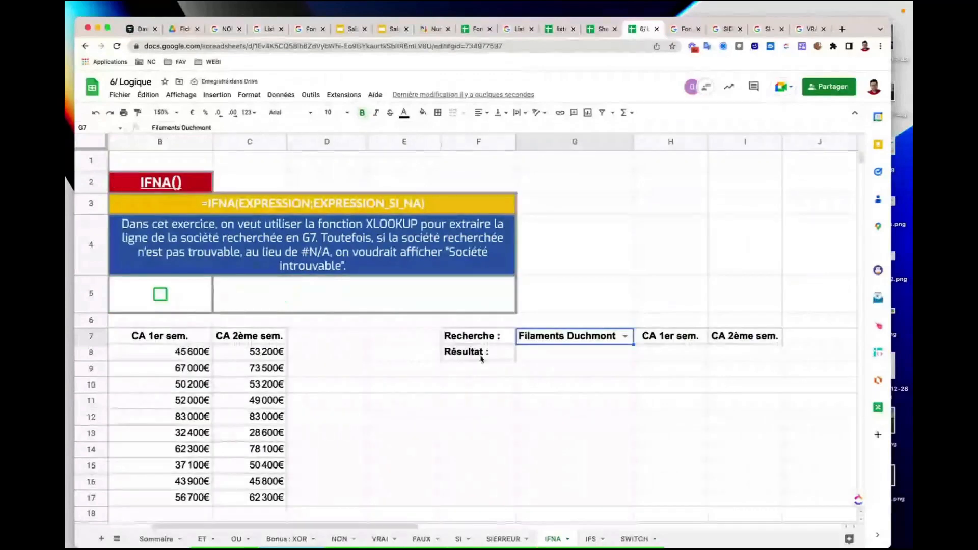
{"action": "scroll", "coordinate": [481, 358], "scroll_direction": "left", "scroll_amount": 3}
{"action": "left_click_drag", "start_coordinate": [153, 351], "coordinate": [372, 352]}
{"action": "left_click", "coordinate": [670, 352]}
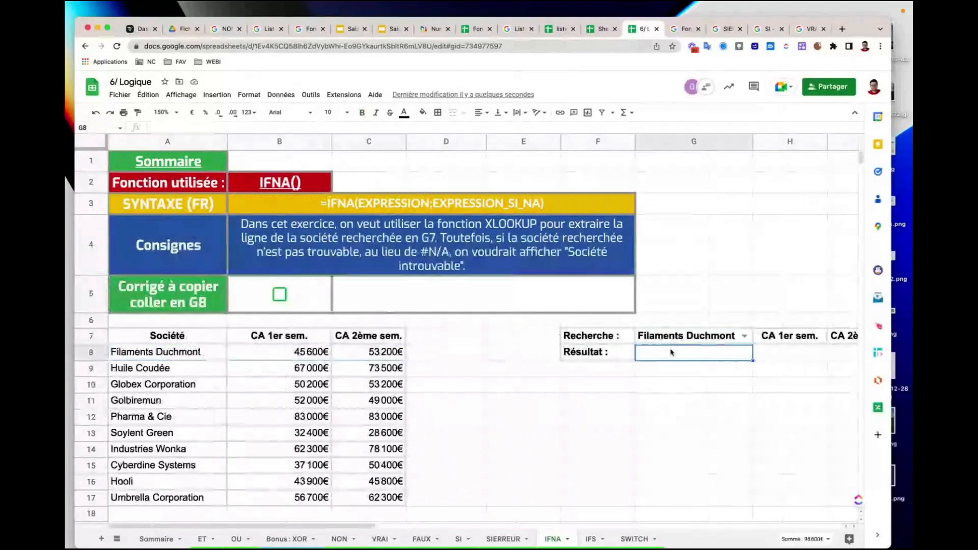
{"action": "scroll", "coordinate": [611, 352], "scroll_direction": "right", "scroll_amount": 4}
{"action": "left_click", "coordinate": [561, 353]}
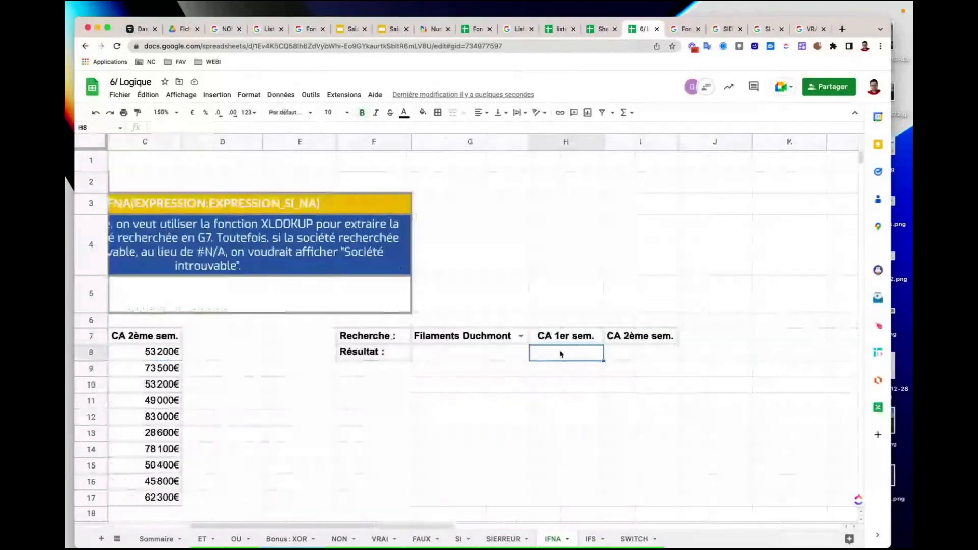
{"action": "key", "text": "Right"}
{"action": "scroll", "coordinate": [261, 200], "scroll_direction": "left", "scroll_amount": 4}
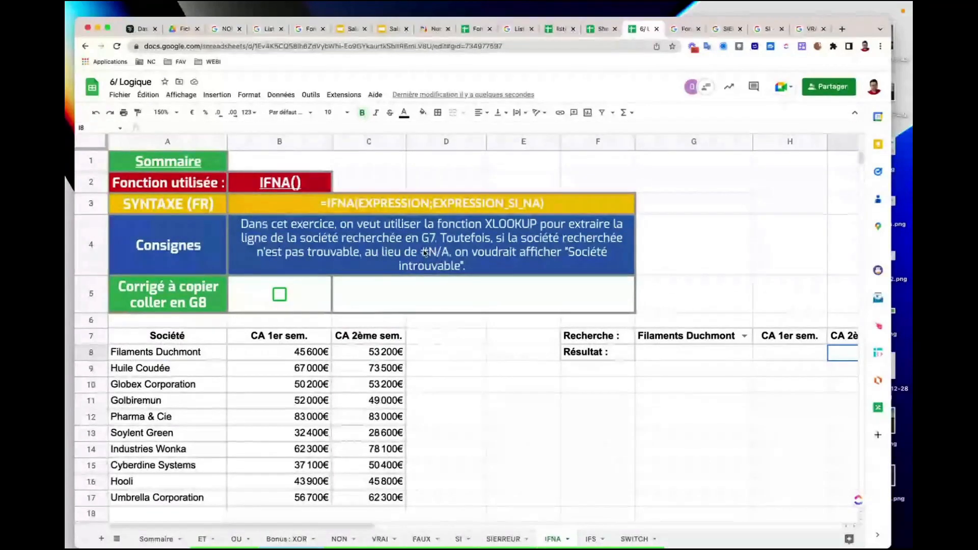
Reveal the corrected formula, copy =IFNA(XLOOKUP(G7;A8:A17;A8:C17);"Société introuvable") into G8, and check the result row.
{"action": "left_click", "coordinate": [284, 298]}
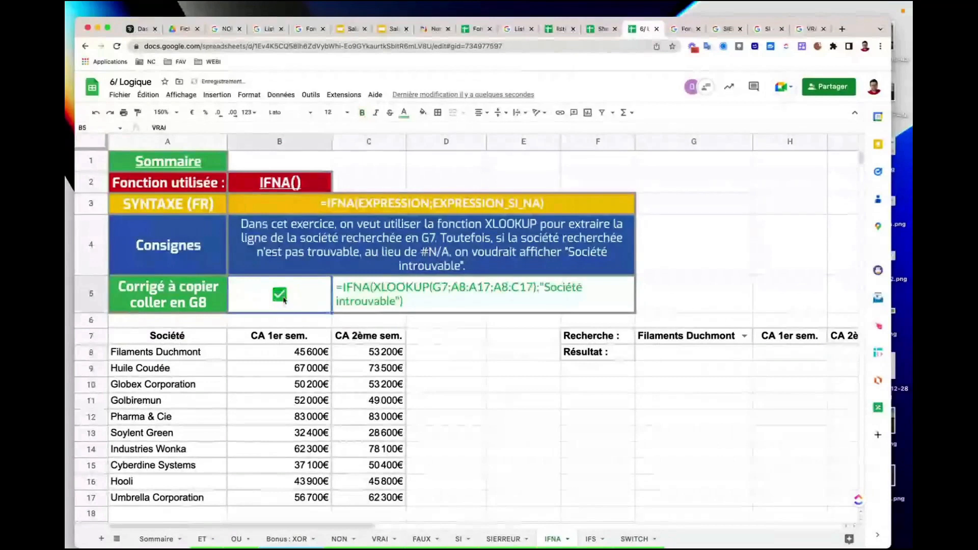
{"action": "left_click", "coordinate": [407, 299]}
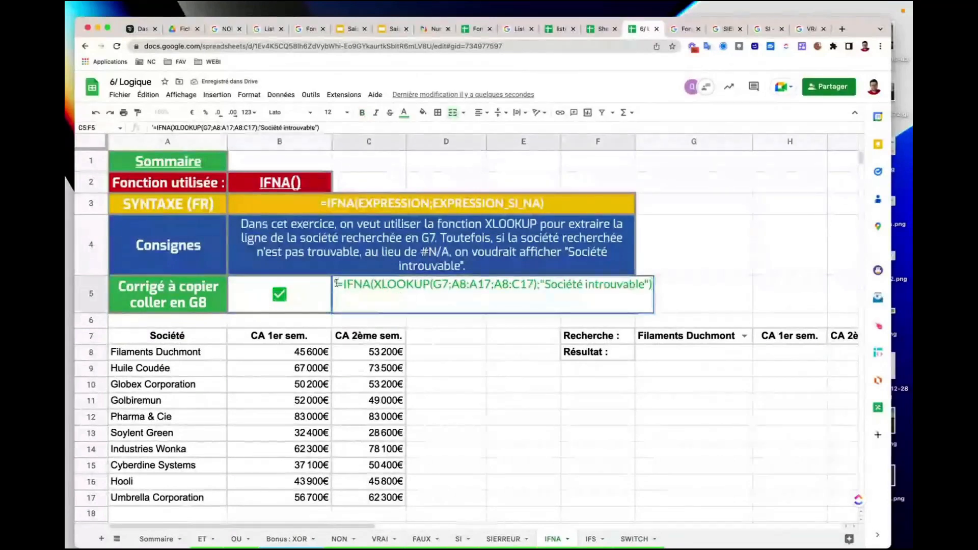
{"action": "left_click_drag", "start_coordinate": [337, 283], "coordinate": [664, 286]}
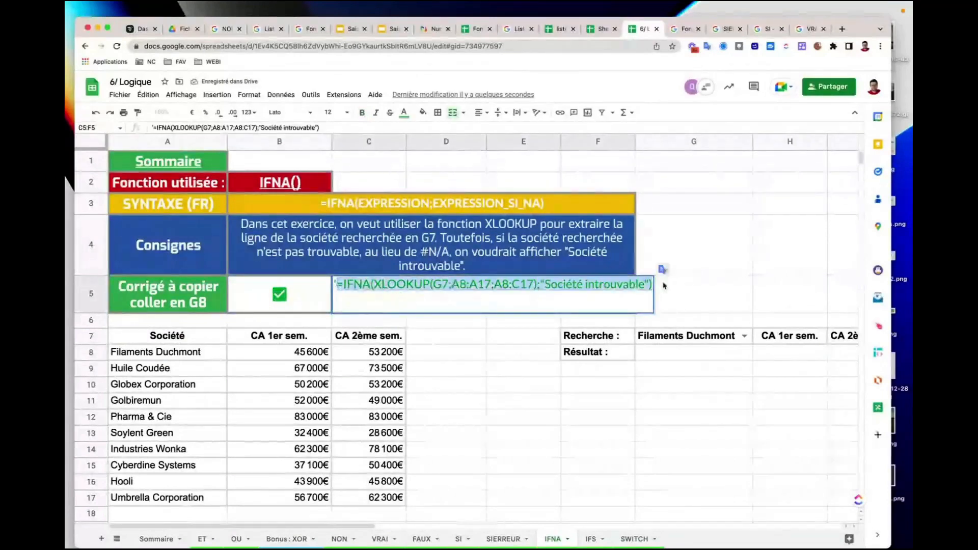
{"action": "key", "text": "super+c"}
{"action": "left_click", "coordinate": [654, 355]}
{"action": "key", "text": "super+v"}
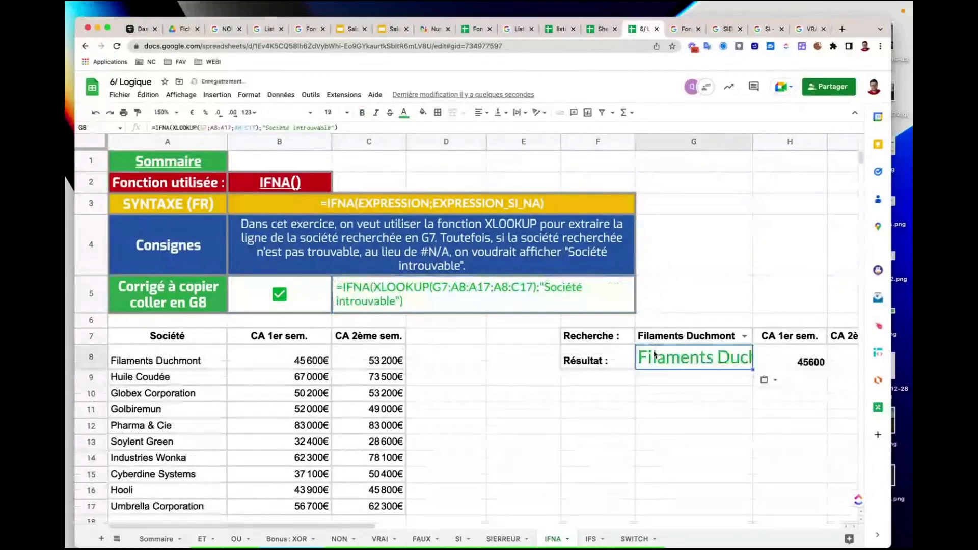
{"action": "scroll", "coordinate": [655, 355], "scroll_direction": "right", "scroll_amount": 5}
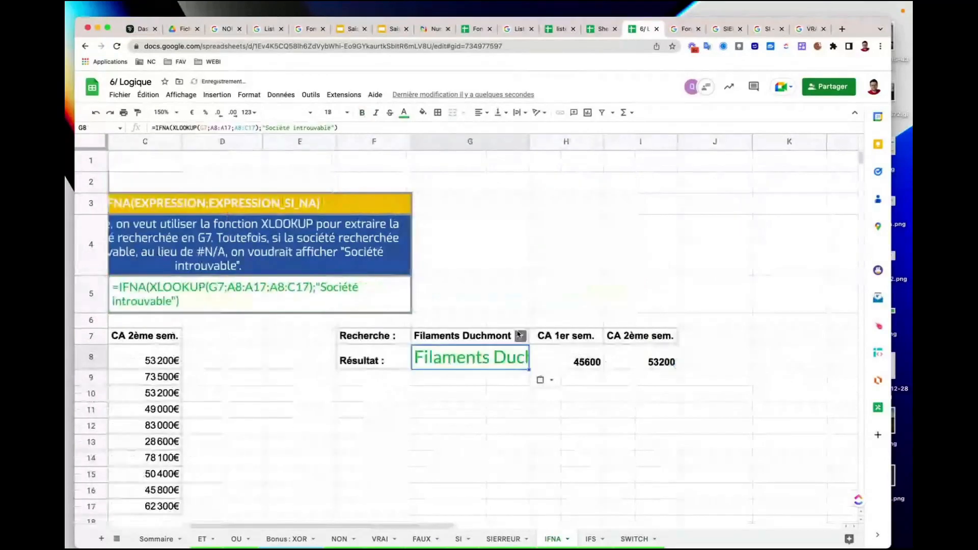
{"action": "scroll", "coordinate": [274, 302], "scroll_direction": "left", "scroll_amount": 5}
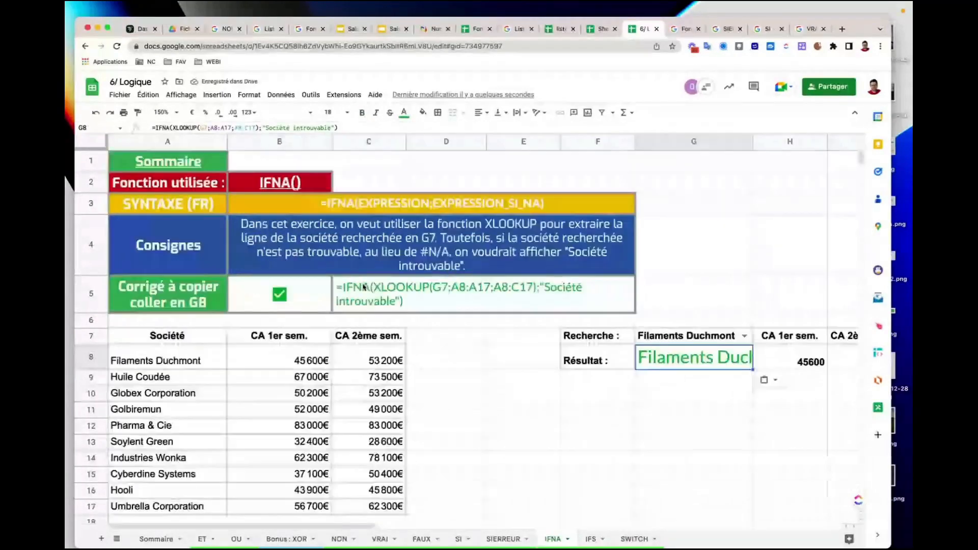
Examine the corrected formula in C5 part by part: the XLOOKUP expression, its A8:C17 result range and the enclosing IFNA.
{"action": "double_click", "coordinate": [365, 286]}
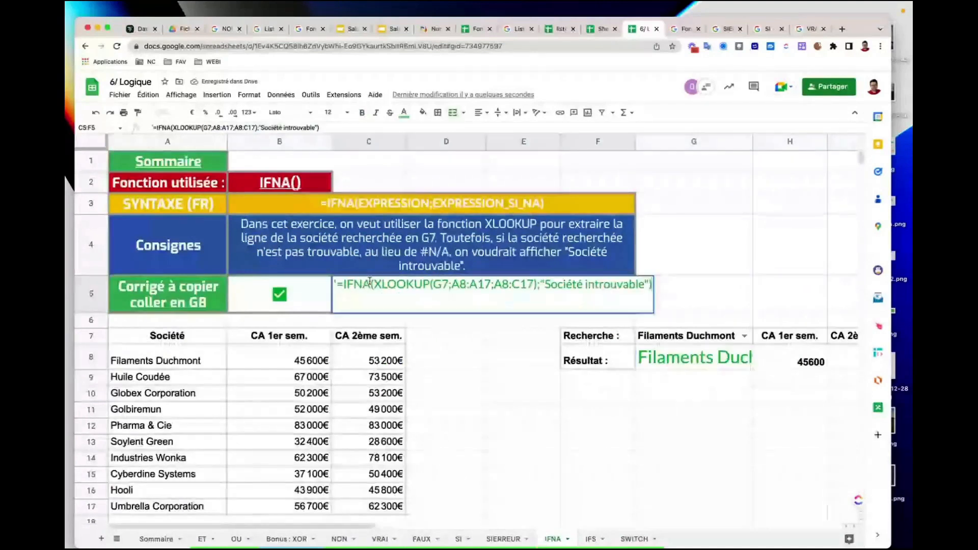
{"action": "left_click_drag", "start_coordinate": [373, 284], "coordinate": [533, 285]}
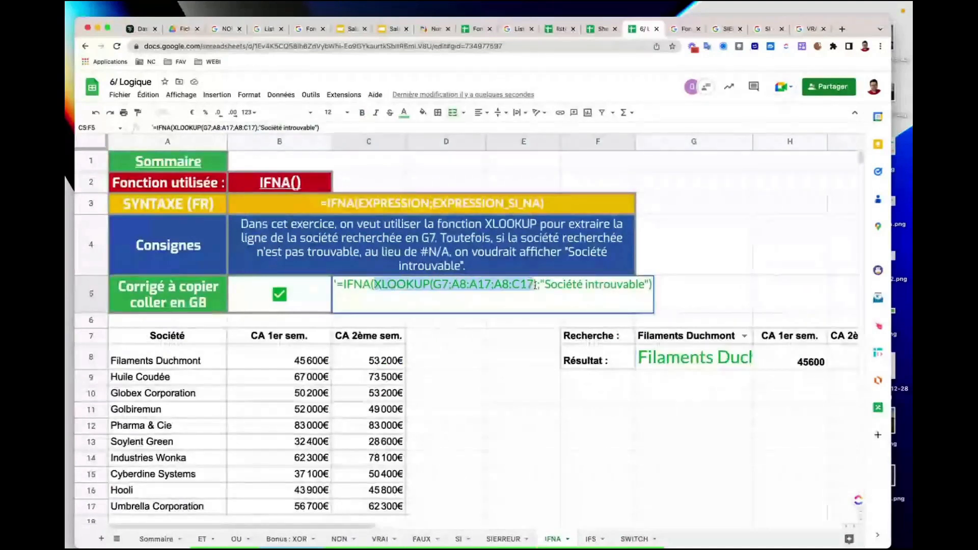
{"action": "left_click", "coordinate": [685, 340]}
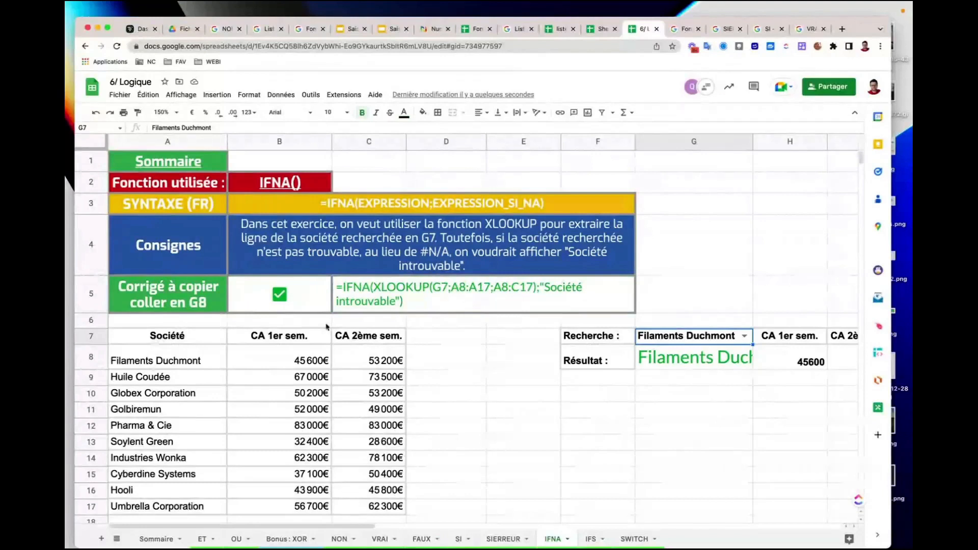
{"action": "left_click", "coordinate": [502, 284]}
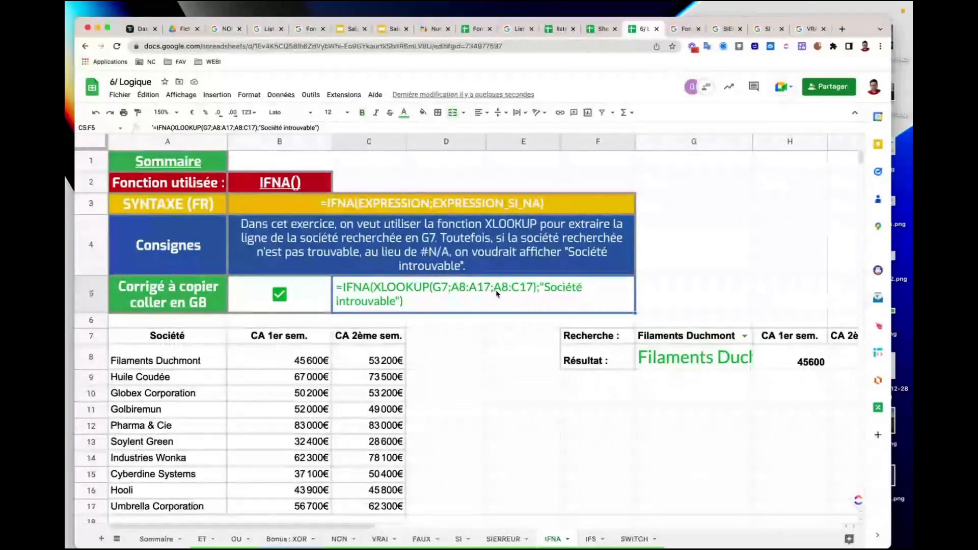
{"action": "double_click", "coordinate": [495, 284]}
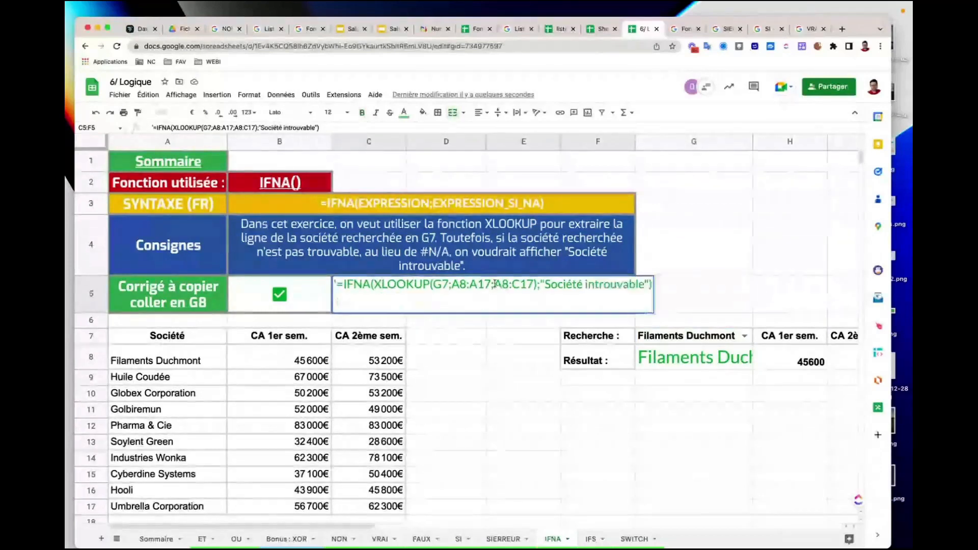
{"action": "left_click_drag", "start_coordinate": [495, 284], "coordinate": [533, 284]}
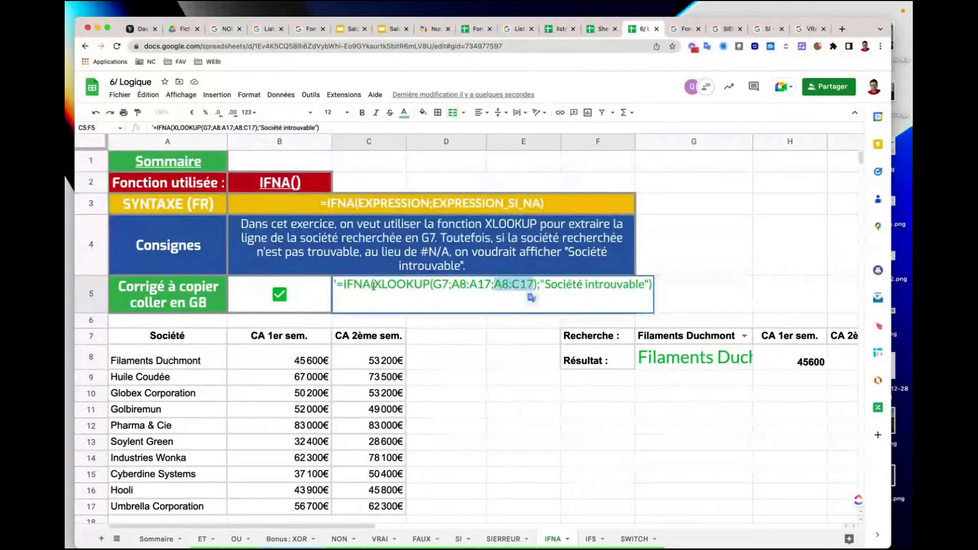
{"action": "left_click", "coordinate": [370, 284]}
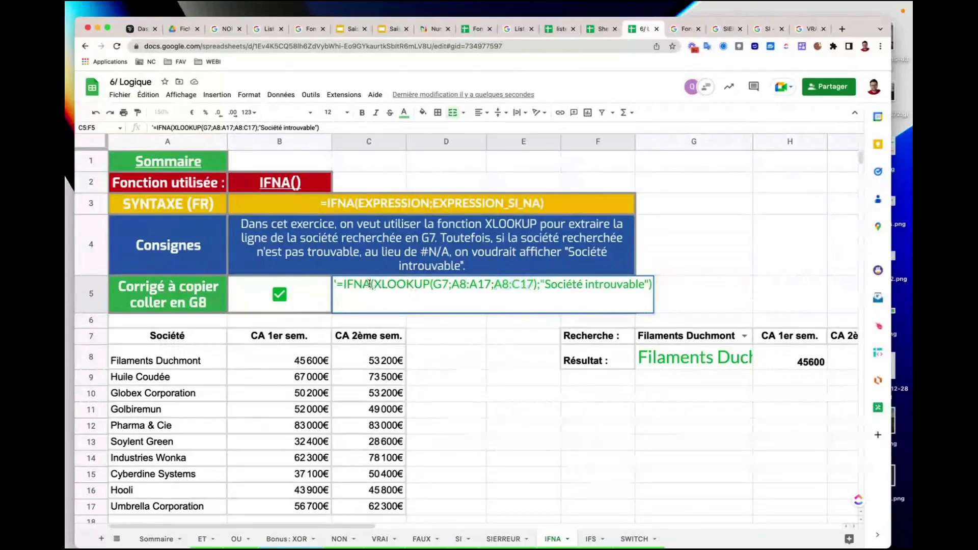
{"action": "double_click", "coordinate": [369, 284]}
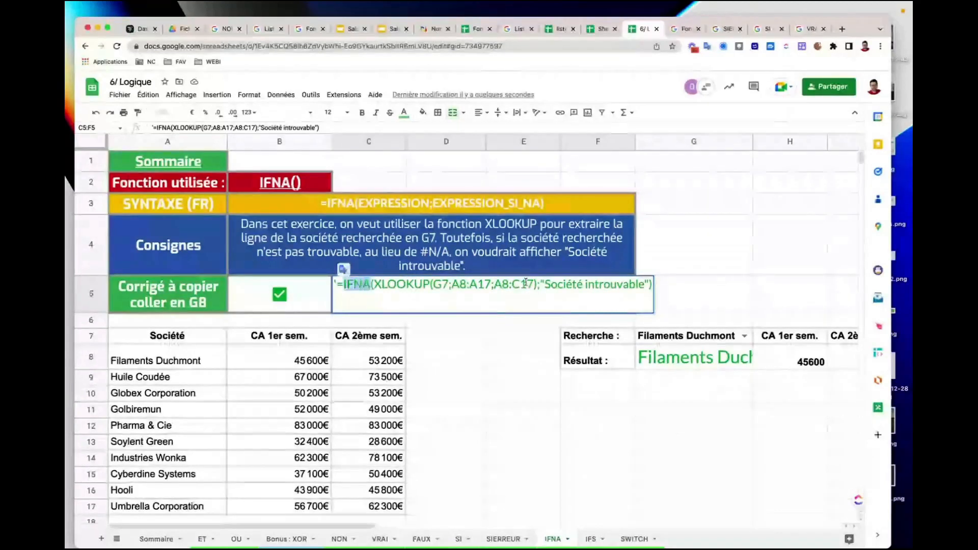
{"action": "triple_click", "coordinate": [617, 283]}
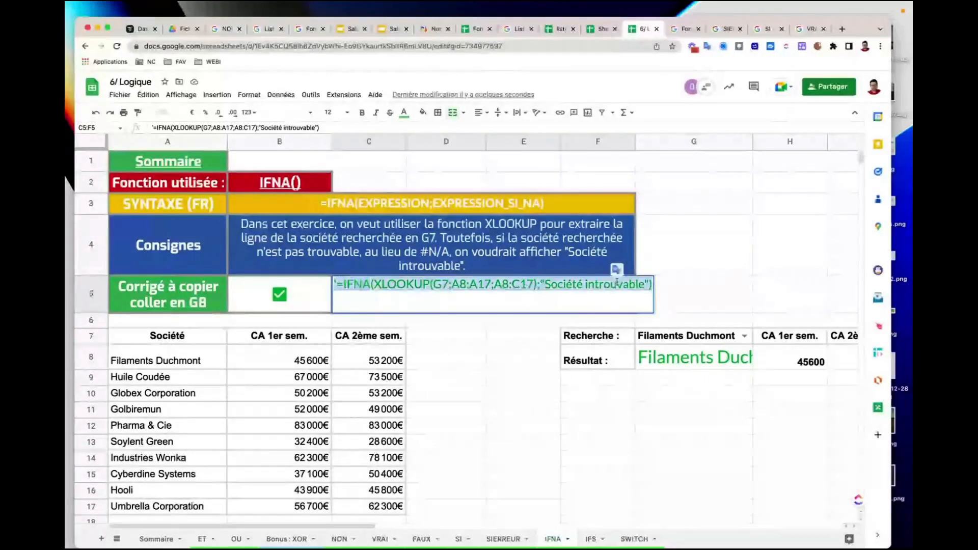
{"action": "left_click", "coordinate": [372, 279]}
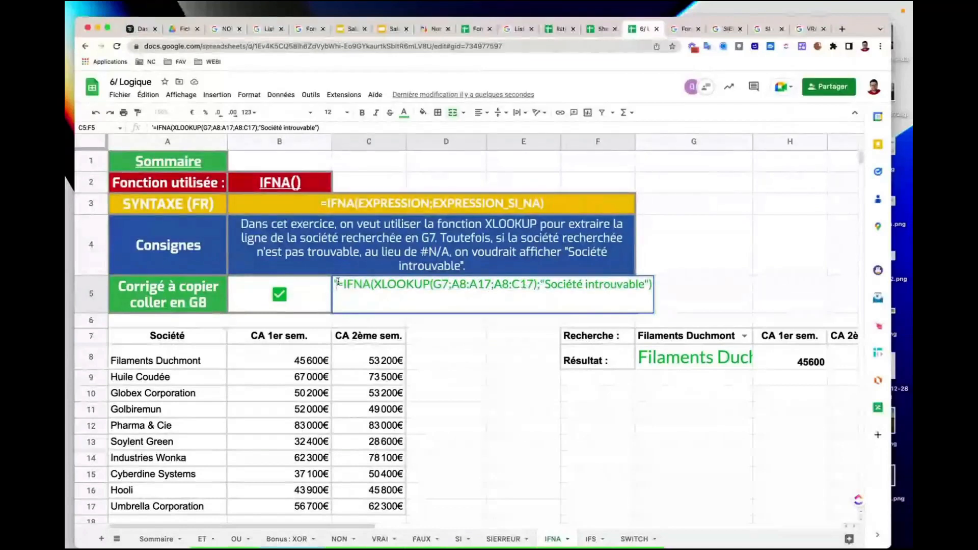
{"action": "left_click_drag", "start_coordinate": [339, 284], "coordinate": [656, 291]}
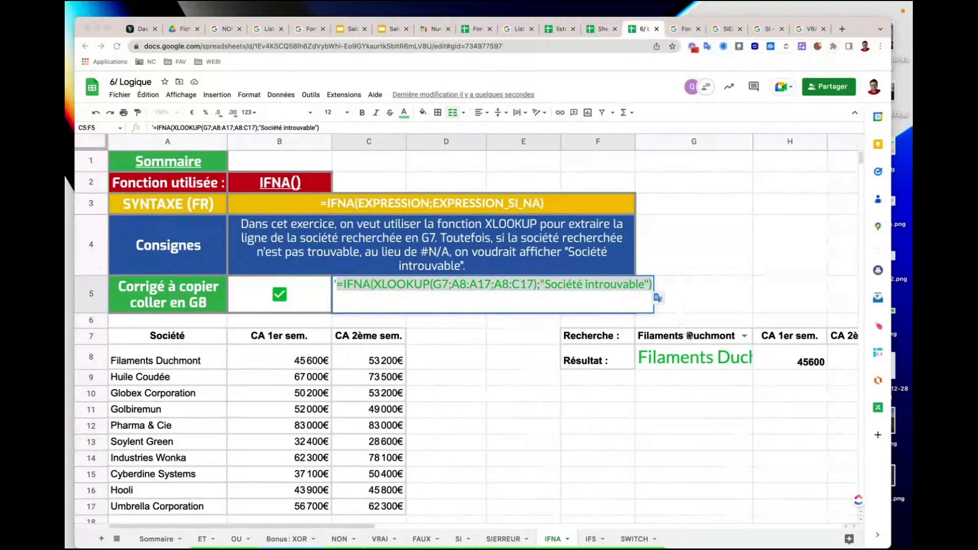
Choose Huile Coudée as the searched company in G7 and check it against the first-semester figure in B9.
{"action": "left_click", "coordinate": [745, 336]}
{"action": "left_click", "coordinate": [667, 362]}
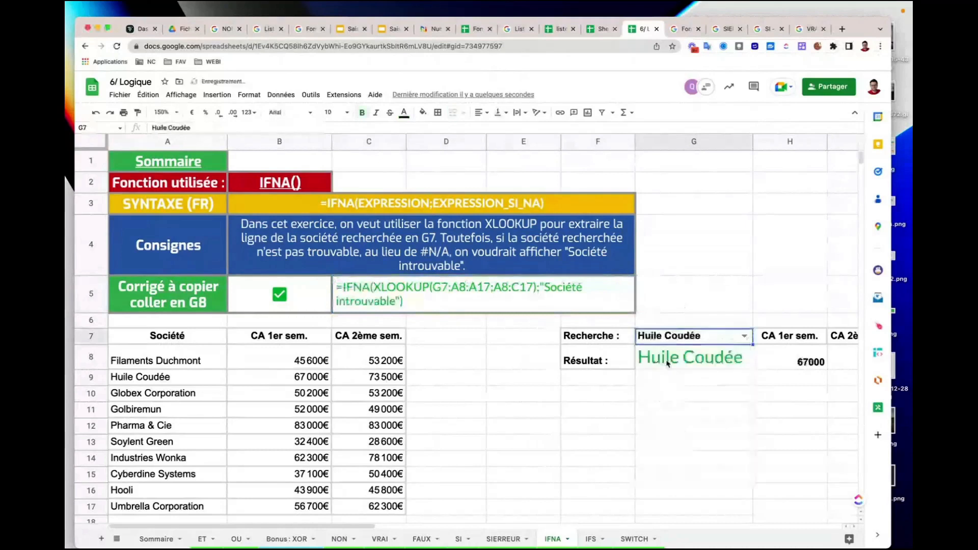
{"action": "left_click", "coordinate": [292, 381]}
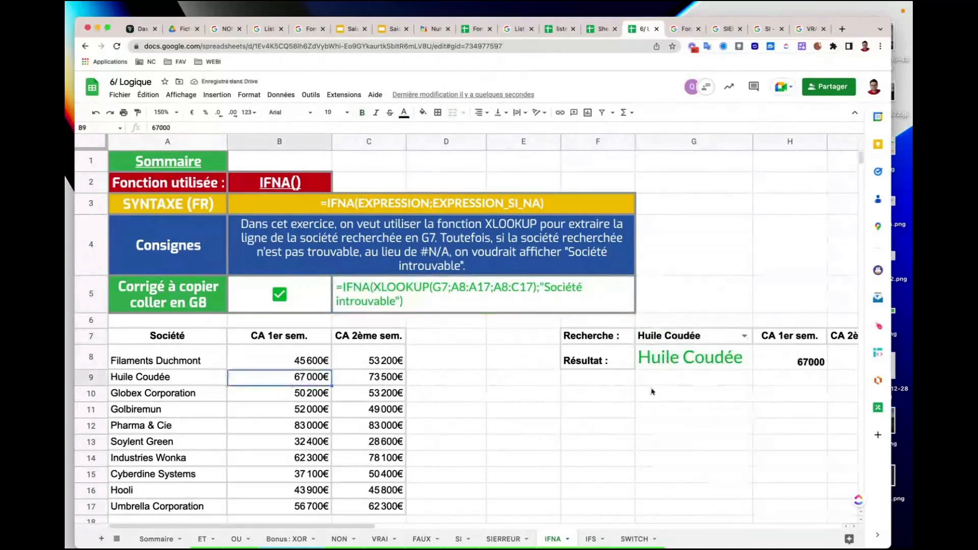
Set the sheet zoom to 125% and switch the searched company in G7 to Umbrella Corporation.
{"action": "scroll", "coordinate": [653, 391], "scroll_direction": "down", "scroll_amount": 1}
{"action": "left_click", "coordinate": [162, 112]}
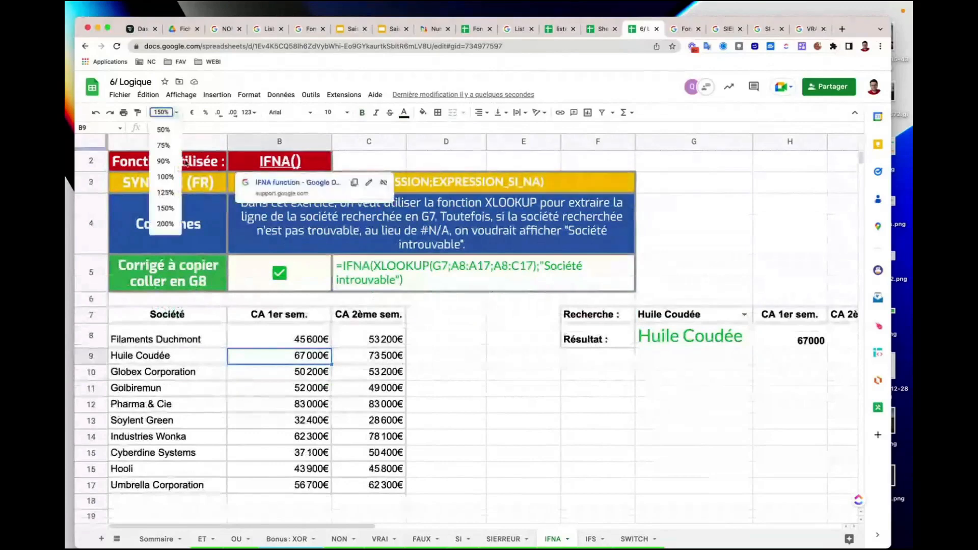
{"action": "left_click", "coordinate": [165, 193]}
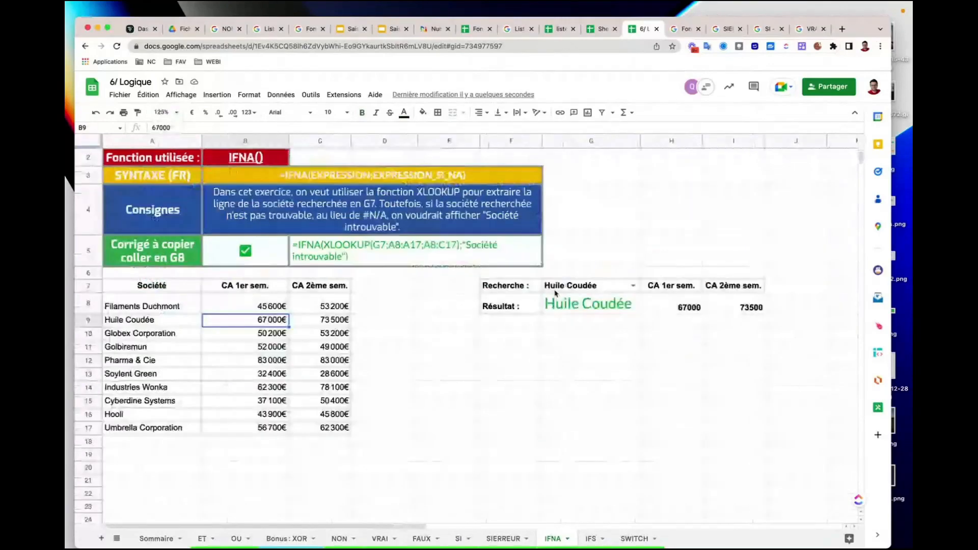
{"action": "double_click", "coordinate": [555, 292]}
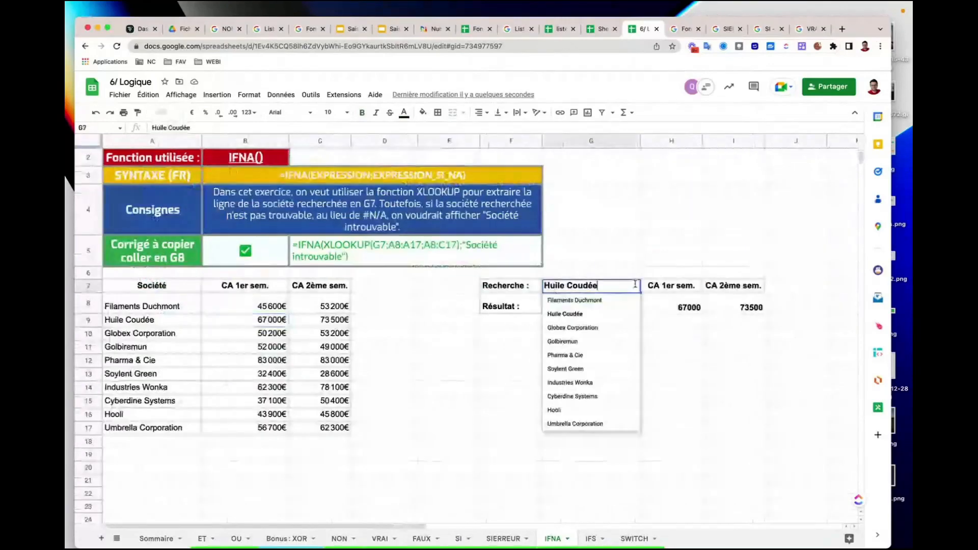
{"action": "left_click", "coordinate": [585, 424]}
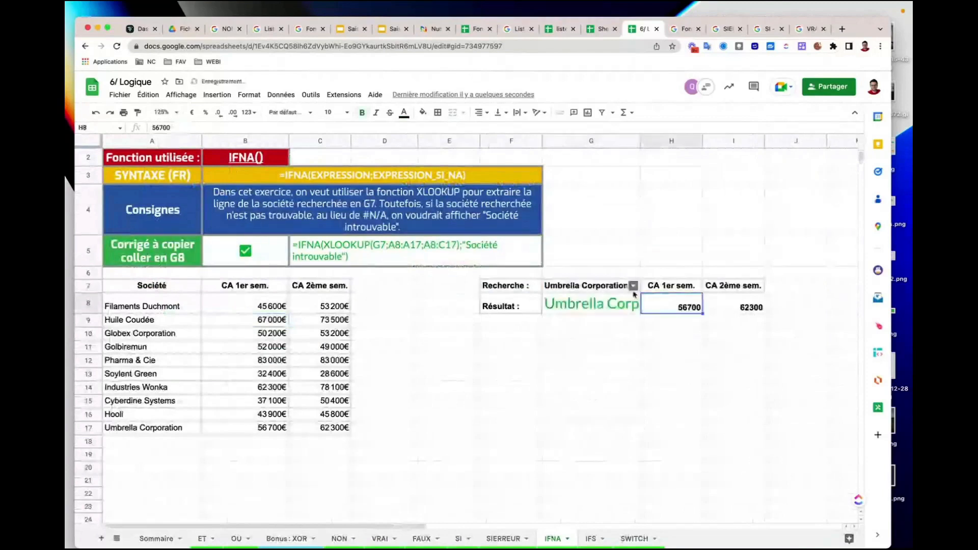
Enter Numericoach in G7 to test the formula with a company missing from the table.
{"action": "left_click", "coordinate": [567, 307]}
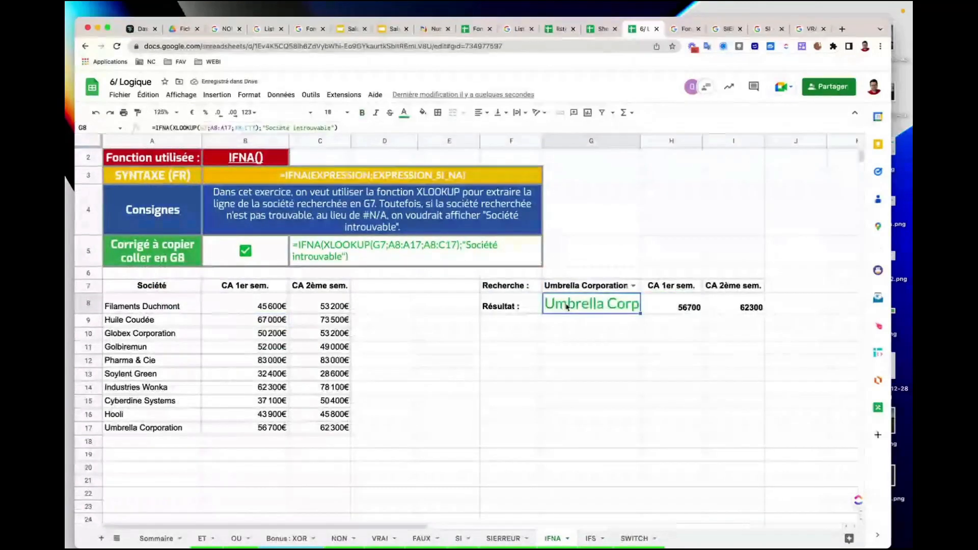
{"action": "key", "text": "Up"}
{"action": "type", "text": "Numericoaéch"}
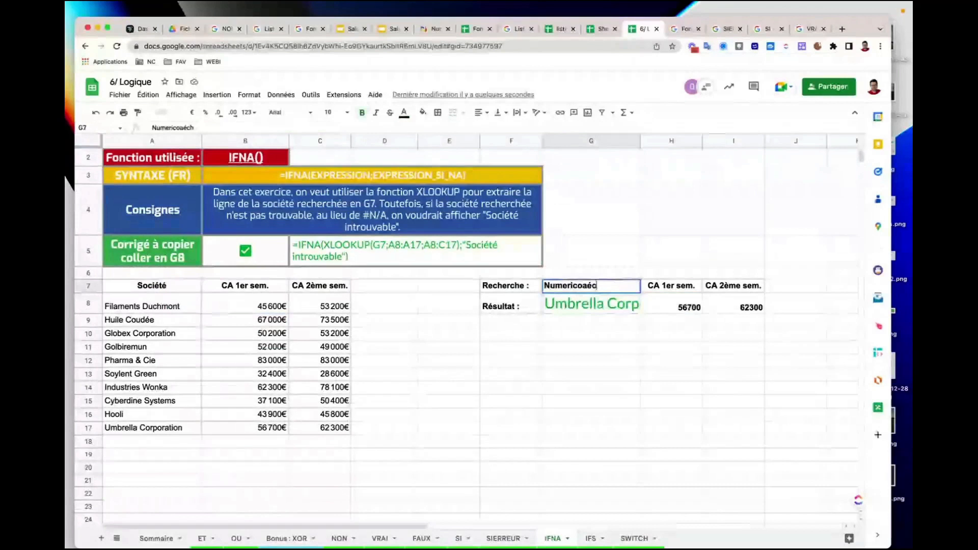
{"action": "key", "text": "Return"}
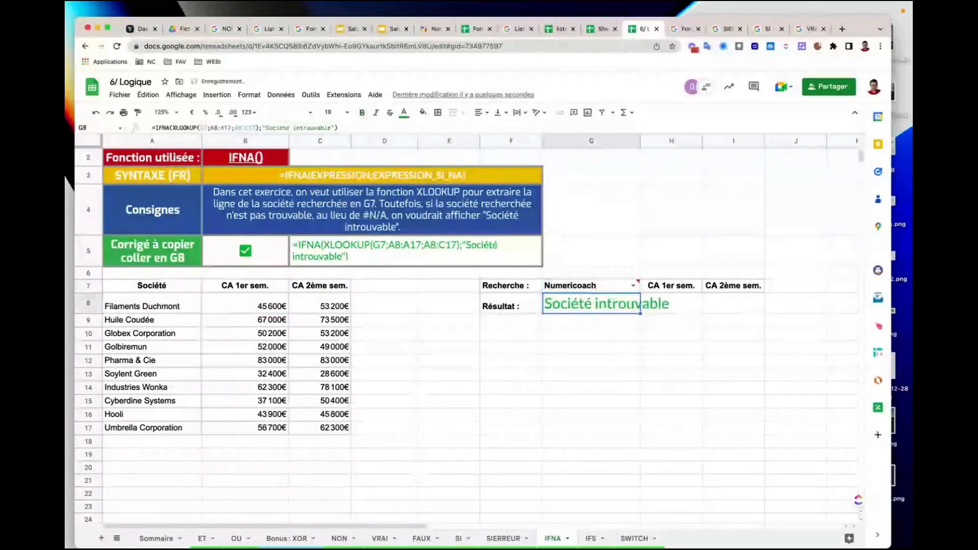
Open the corrected formula in C5 and examine its IFNA function name.
{"action": "left_click", "coordinate": [474, 251]}
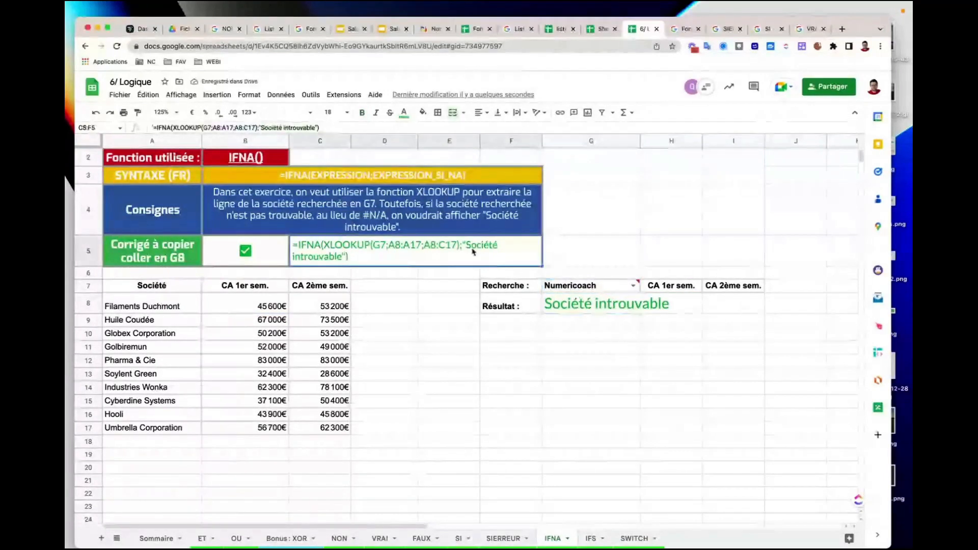
{"action": "double_click", "coordinate": [316, 244]}
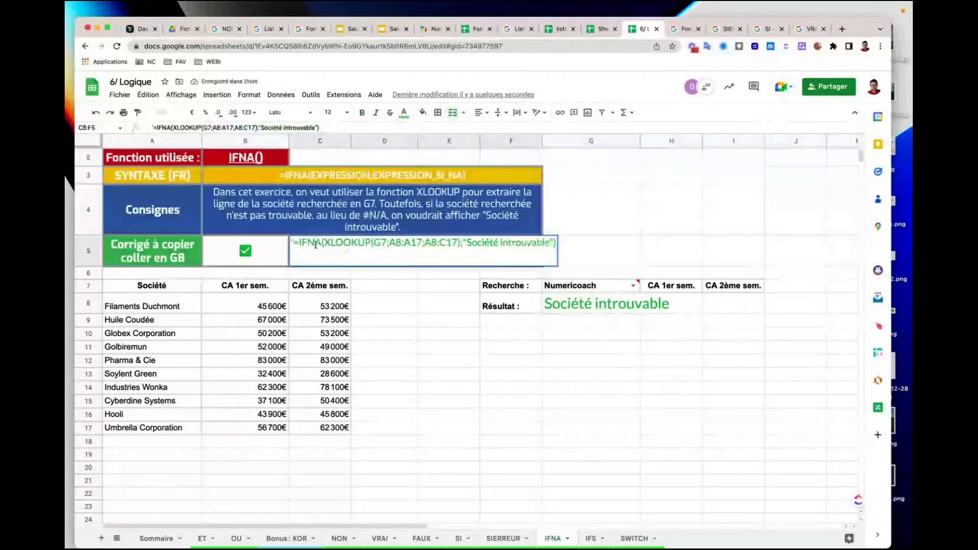
{"action": "double_click", "coordinate": [315, 243]}
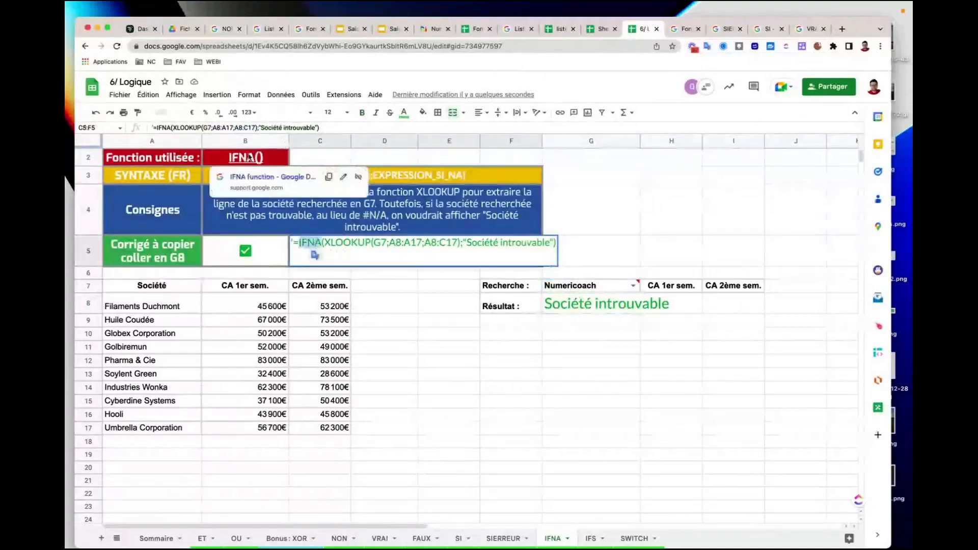
Start an IFNA entry in F13 to bring up the function's suggestion, and discard it.
{"action": "left_click", "coordinate": [514, 381]}
{"action": "type", "text": "=ifn"}
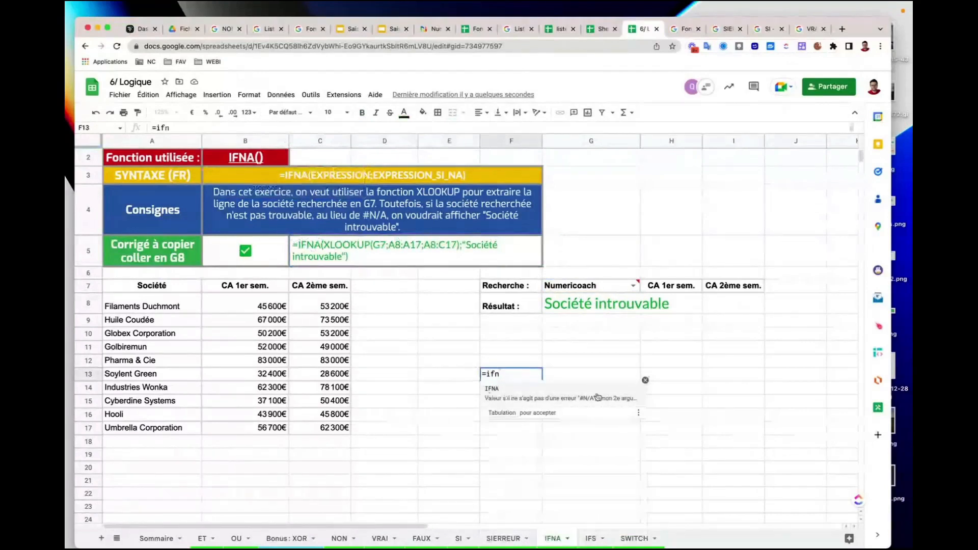
{"action": "key", "text": "Escape"}
{"action": "key", "text": "Escape"}
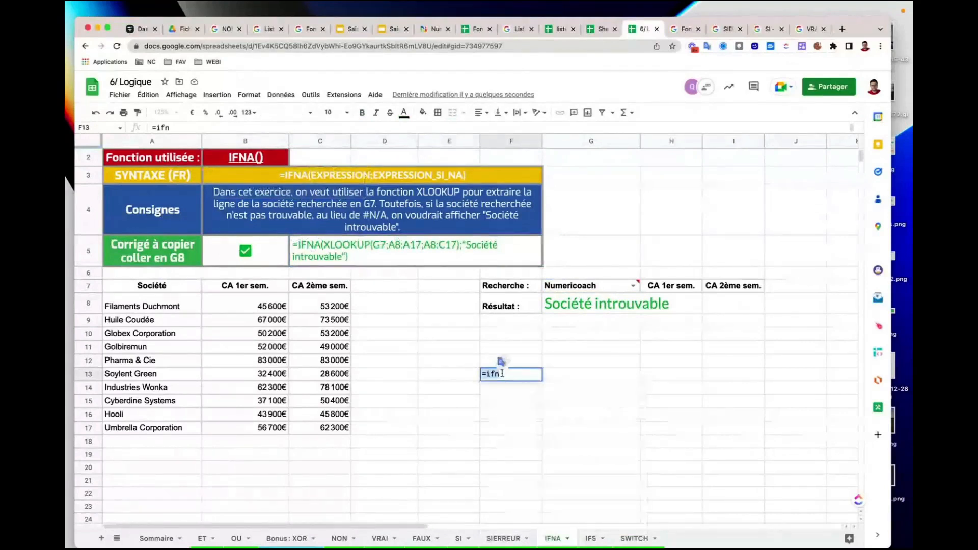
{"action": "left_click", "coordinate": [491, 322]}
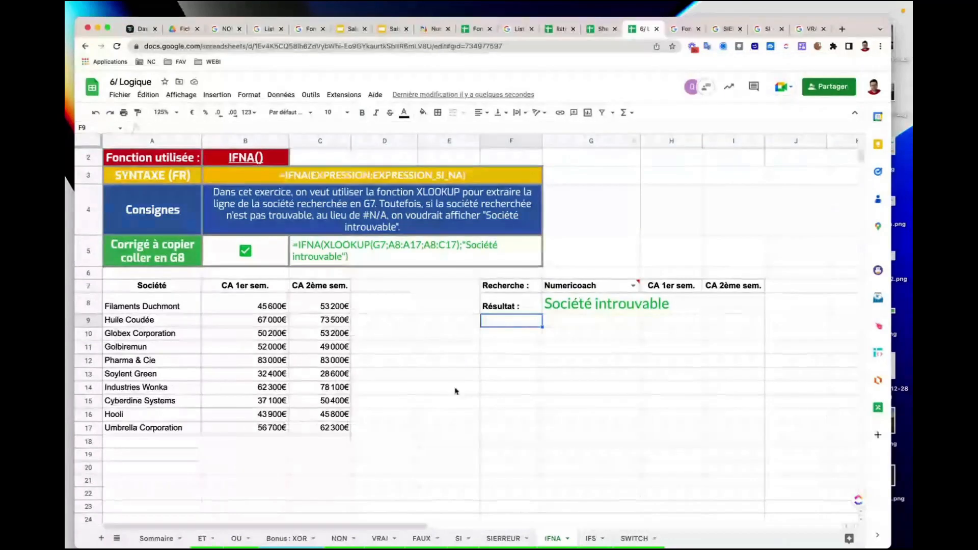
Open the IFS sheet and read the exercise instructions in B4 for the État du CA column.
{"action": "left_click", "coordinate": [592, 539]}
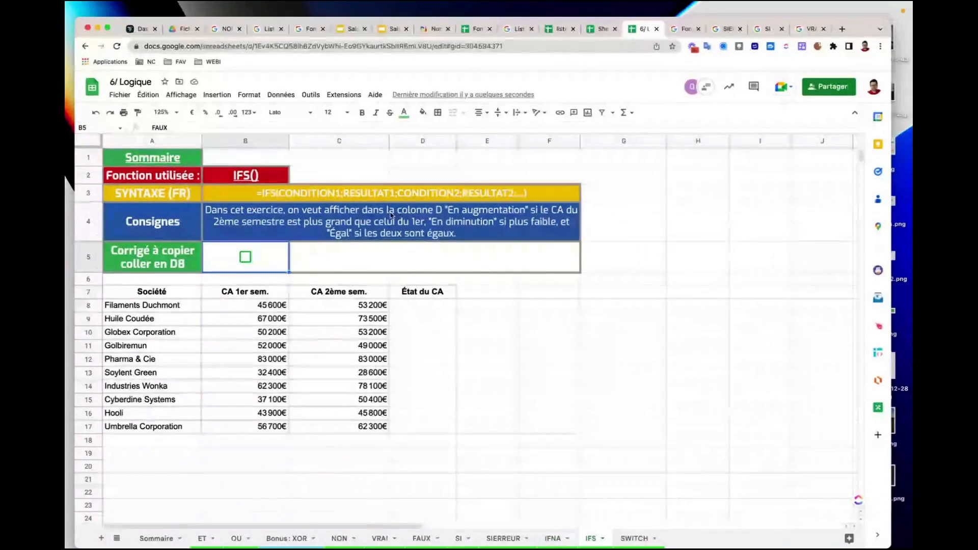
{"action": "left_click", "coordinate": [392, 294]}
{"action": "key", "text": "Down"}
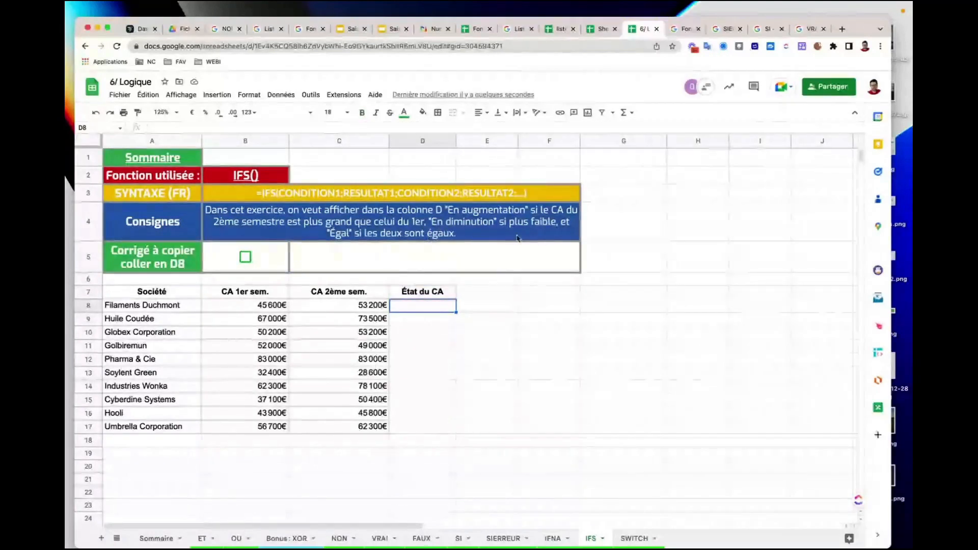
{"action": "double_click", "coordinate": [380, 236]}
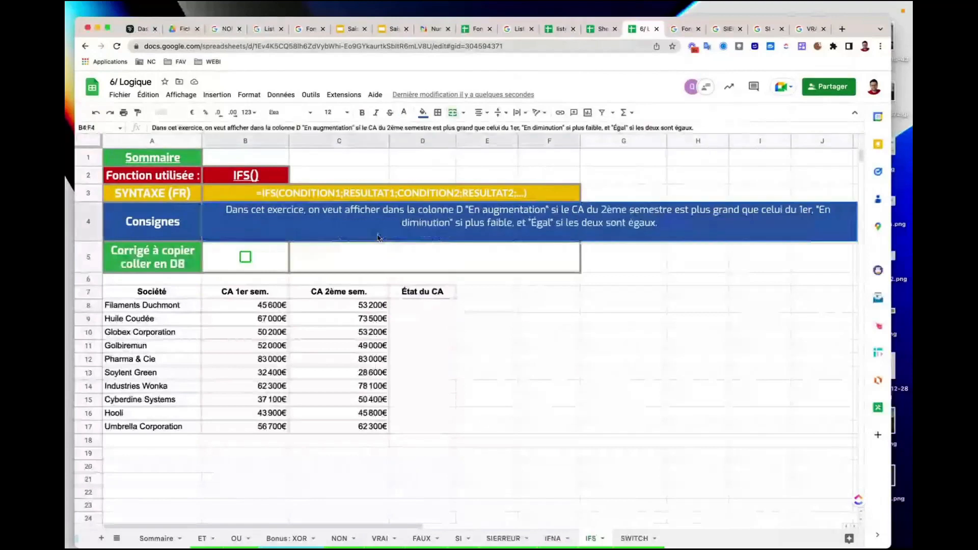
{"action": "double_click", "coordinate": [609, 225]}
{"action": "key", "text": "super+a"}
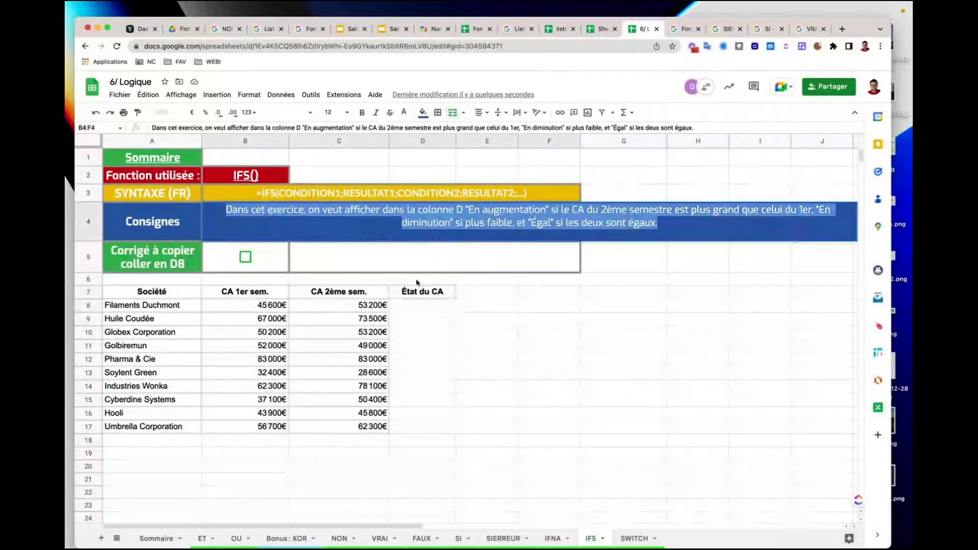
{"action": "left_click", "coordinate": [416, 309]}
Reveal the corrected IFS formula using the B5 checkbox and examine its condition and result pairs.
{"action": "left_click", "coordinate": [245, 257]}
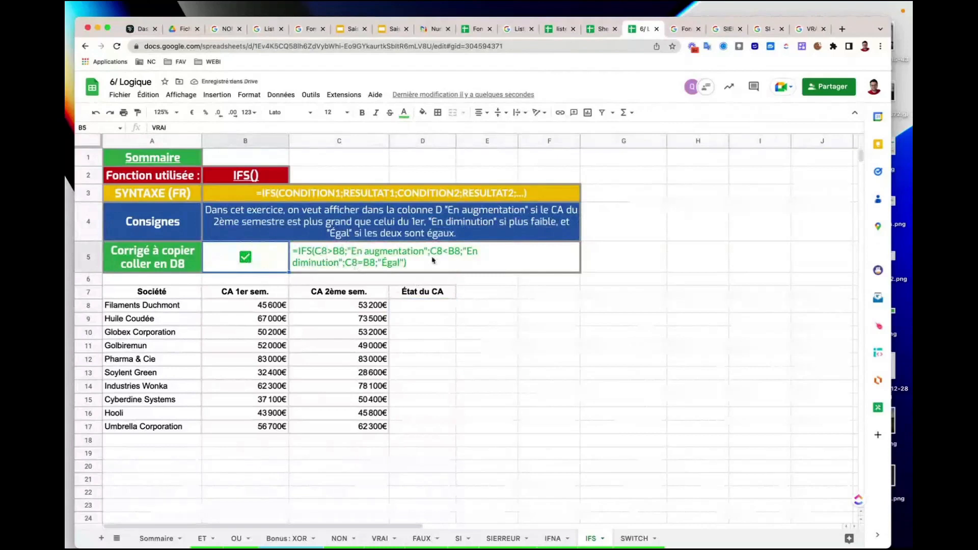
{"action": "double_click", "coordinate": [393, 263]}
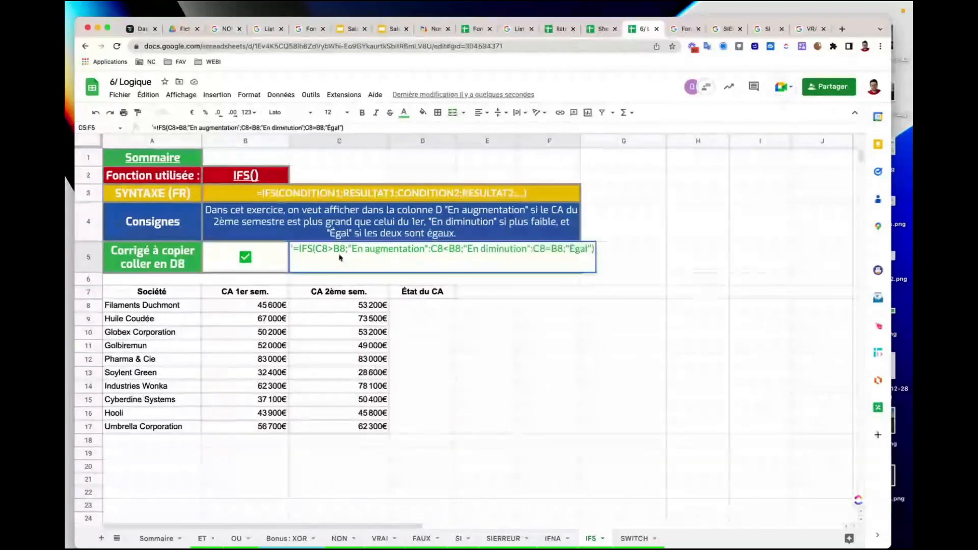
{"action": "left_click_drag", "start_coordinate": [347, 249], "coordinate": [529, 261]}
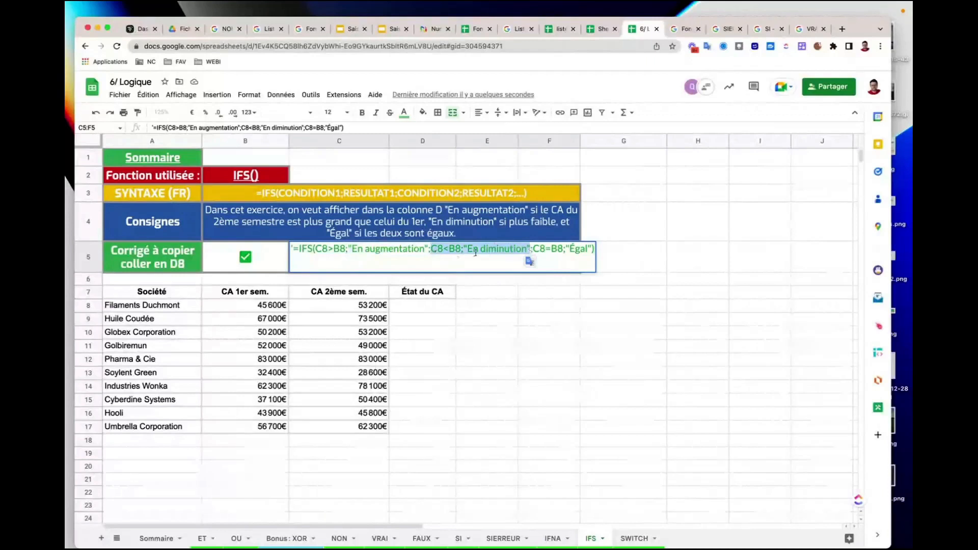
{"action": "left_click", "coordinate": [543, 249]}
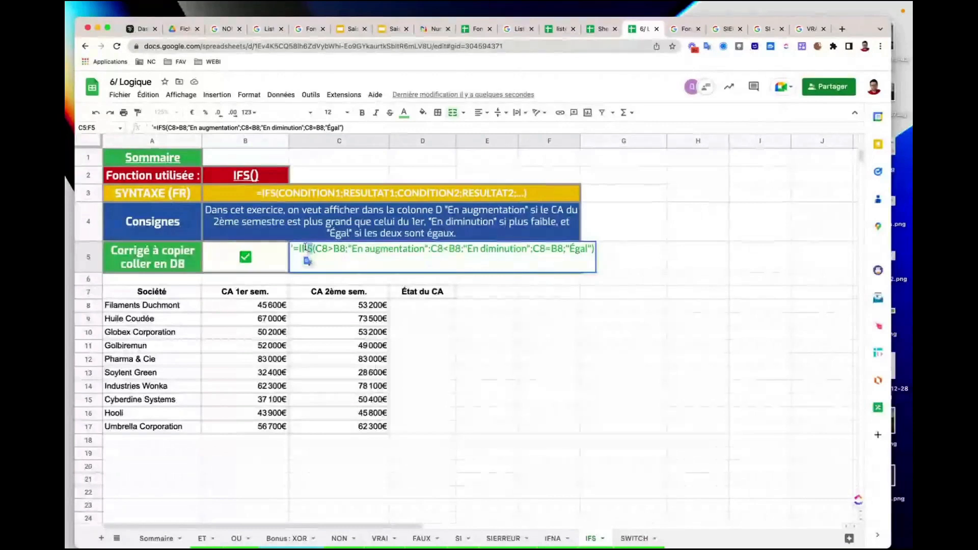
{"action": "double_click", "coordinate": [376, 243]}
Copy the corrected IFS formula from C5 into D8 and fill it down to D17.
{"action": "left_click_drag", "start_coordinate": [293, 248], "coordinate": [602, 248]}
{"action": "key", "text": "ctrl+c"}
{"action": "left_click", "coordinate": [423, 310]}
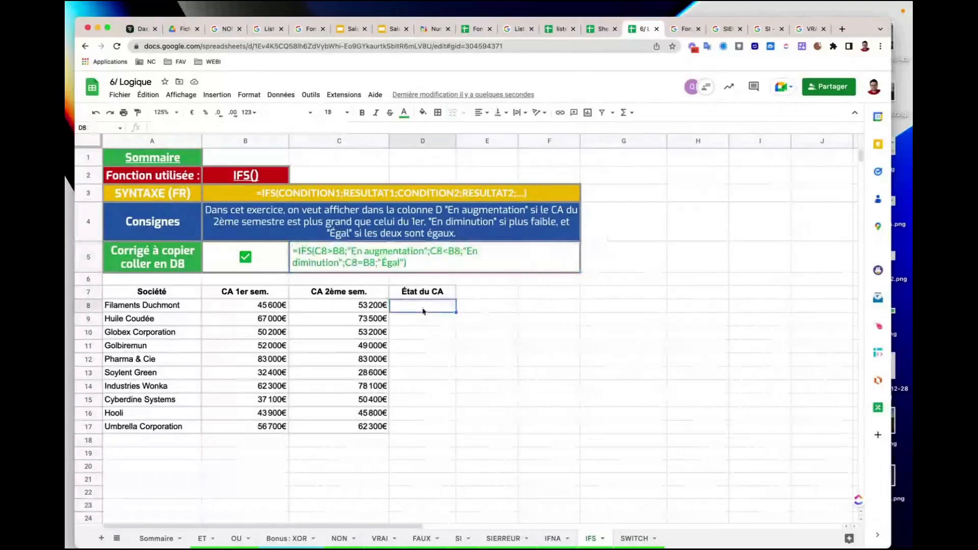
{"action": "key", "text": "ctrl+v"}
{"action": "left_click_drag", "start_coordinate": [445, 317], "coordinate": [446, 432]}
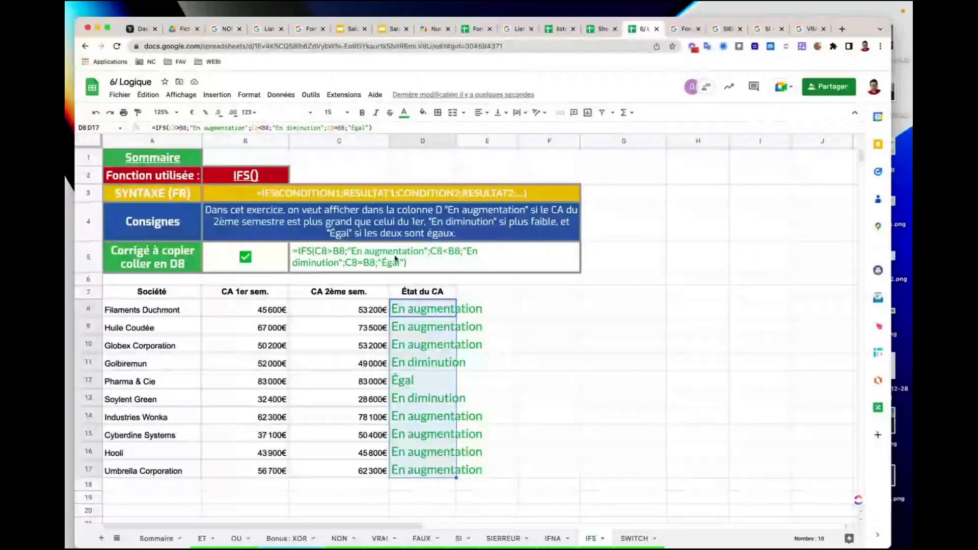
Review the full IFS formula in C5 and consult the spreadsheet's regional and function-language settings.
{"action": "double_click", "coordinate": [295, 249]}
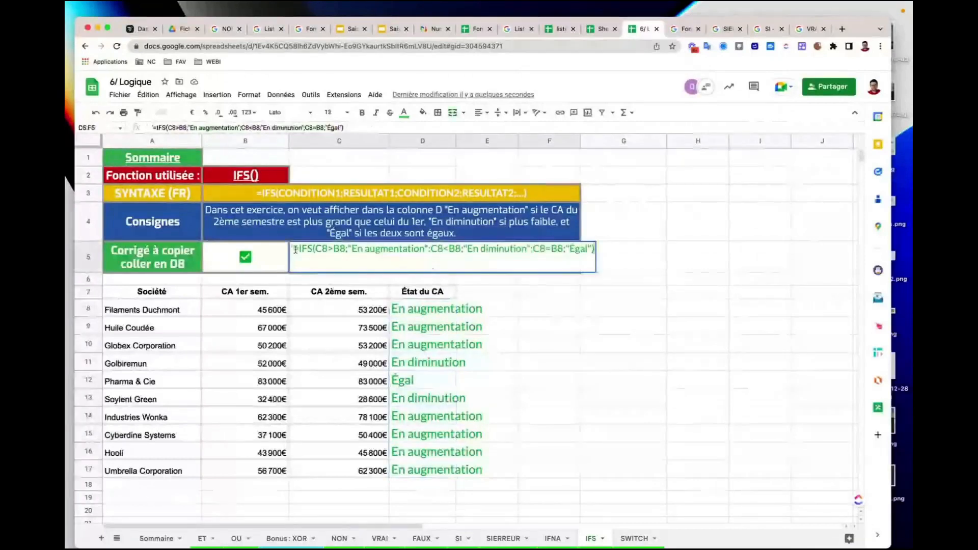
{"action": "left_click_drag", "start_coordinate": [296, 249], "coordinate": [598, 249]}
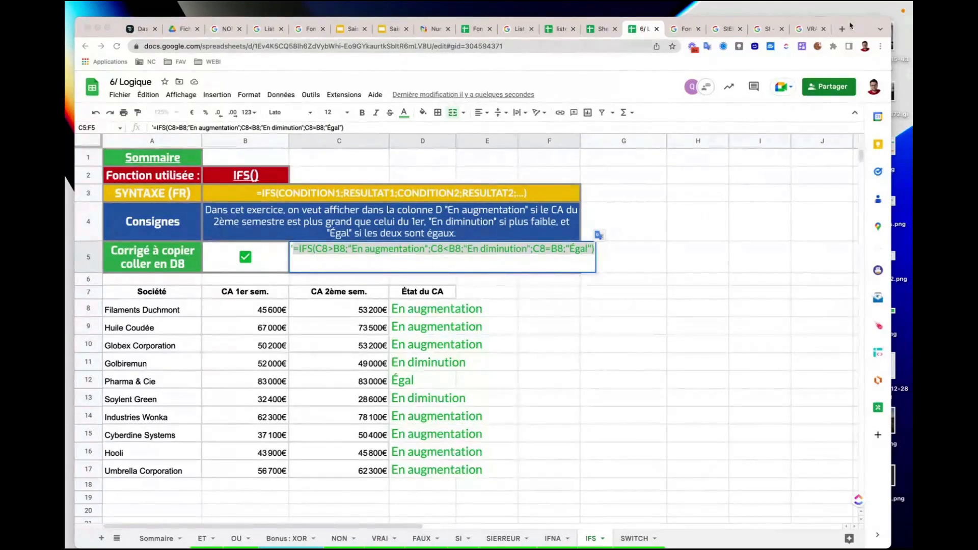
{"action": "left_click", "coordinate": [177, 129]}
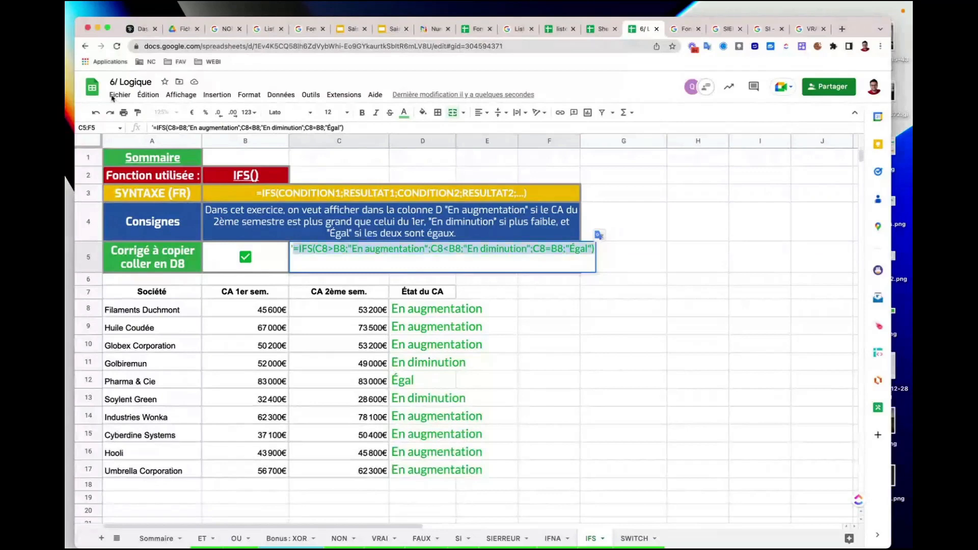
{"action": "left_click", "coordinate": [120, 94]}
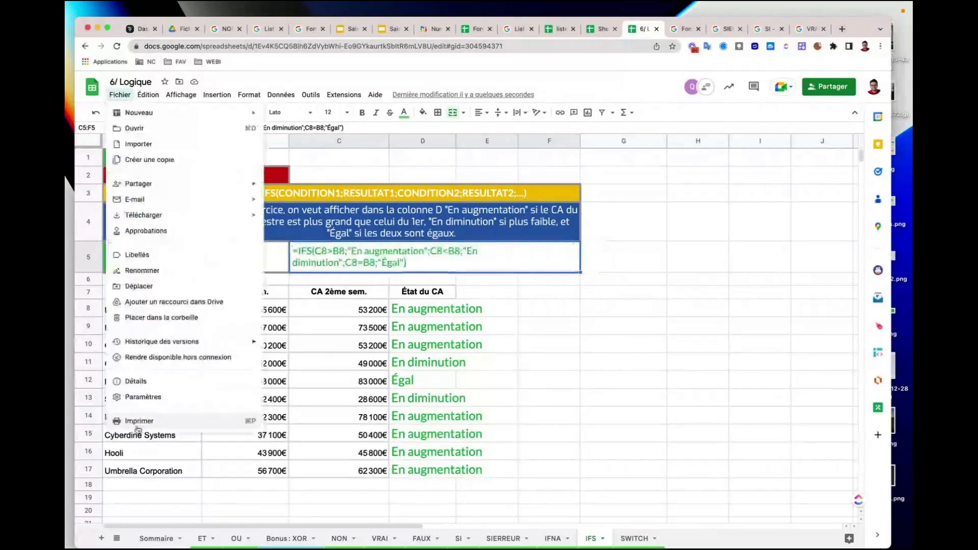
{"action": "left_click", "coordinate": [160, 402]}
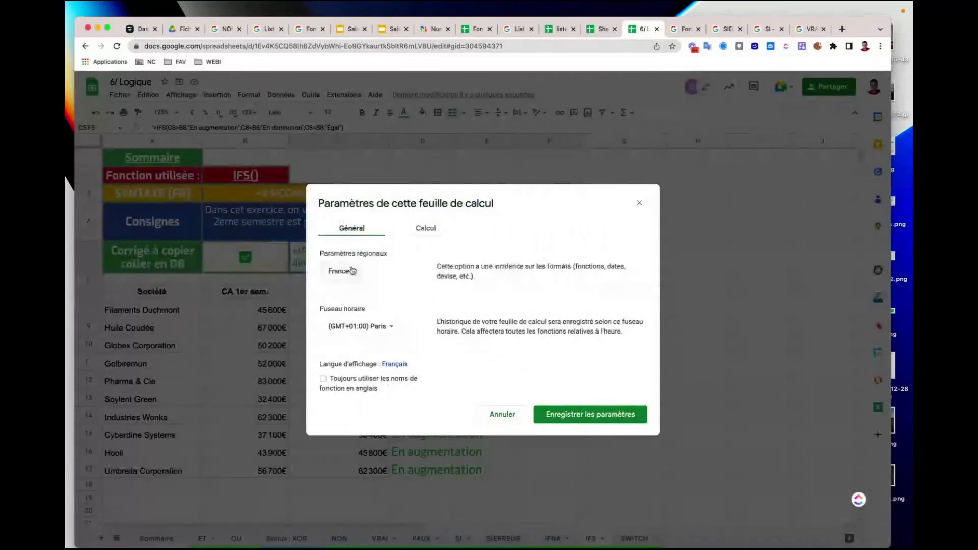
{"action": "left_click", "coordinate": [640, 204]}
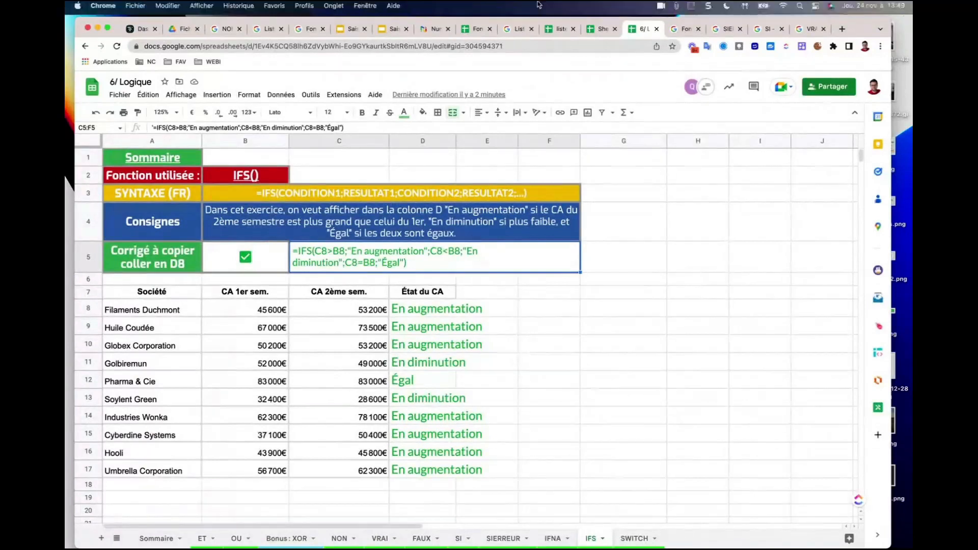
Open the SWITCH sheet and look through the client categories in column B.
{"action": "mouse_move", "coordinate": [530, 544]}
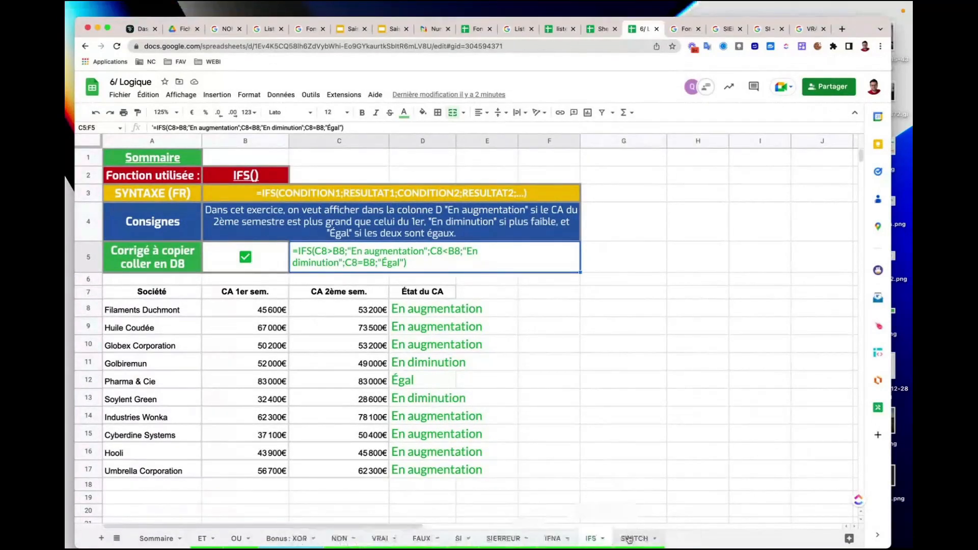
{"action": "left_click", "coordinate": [630, 539]}
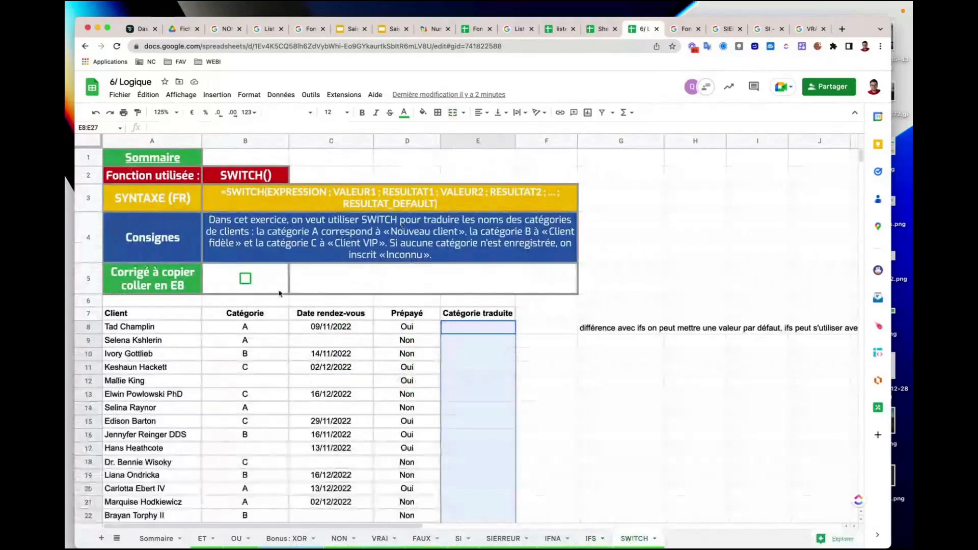
{"action": "left_click", "coordinate": [257, 313]}
{"action": "scroll", "coordinate": [254, 420], "scroll_direction": "down", "scroll_amount": 1}
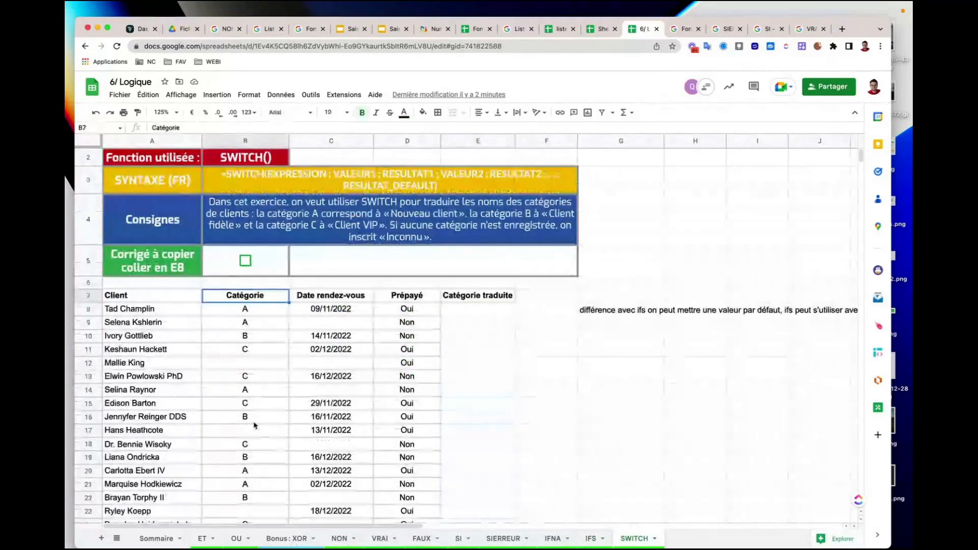
{"action": "scroll", "coordinate": [254, 426], "scroll_direction": "down", "scroll_amount": 1}
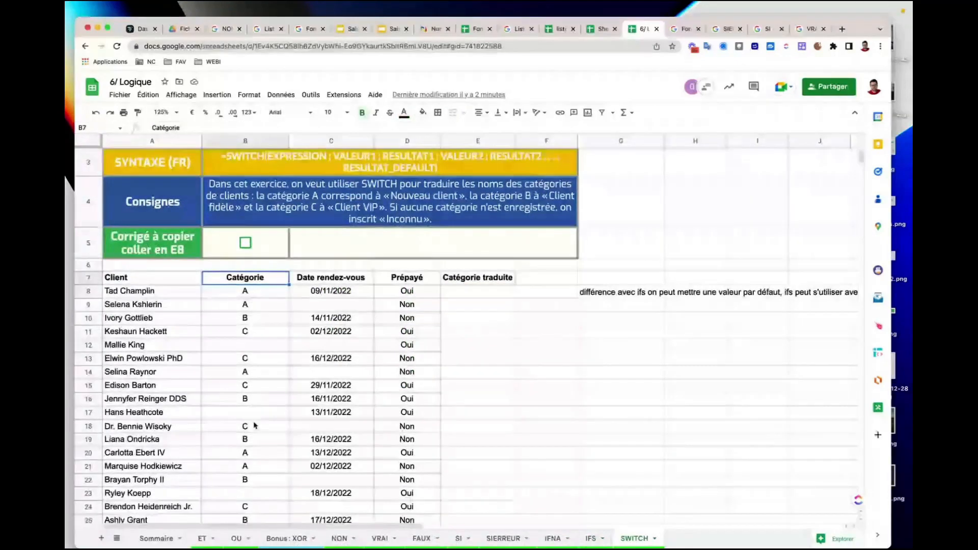
{"action": "scroll", "coordinate": [254, 425], "scroll_direction": "up", "scroll_amount": 2}
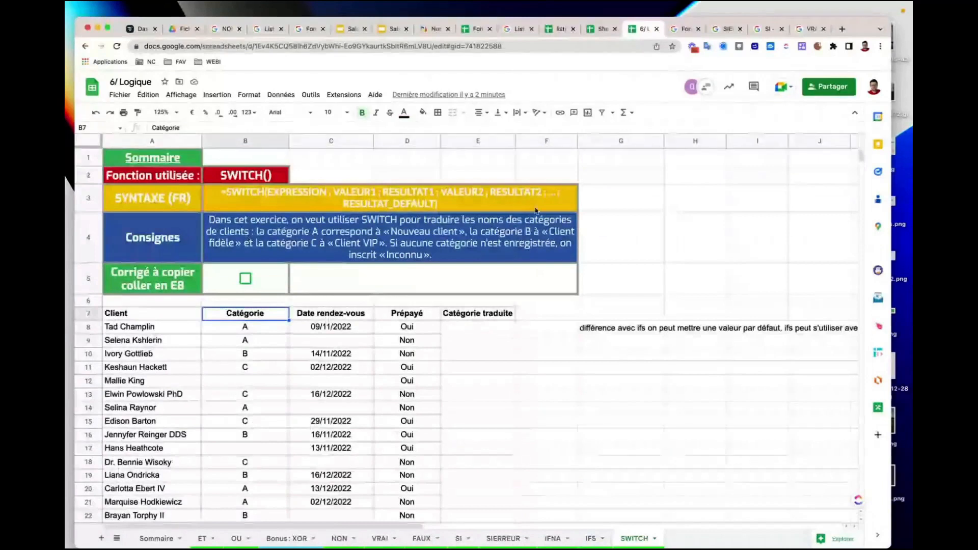
Read the SWITCH instructions in B4 and compare the category codes in column B with the target cell E8.
{"action": "left_click", "coordinate": [434, 234]}
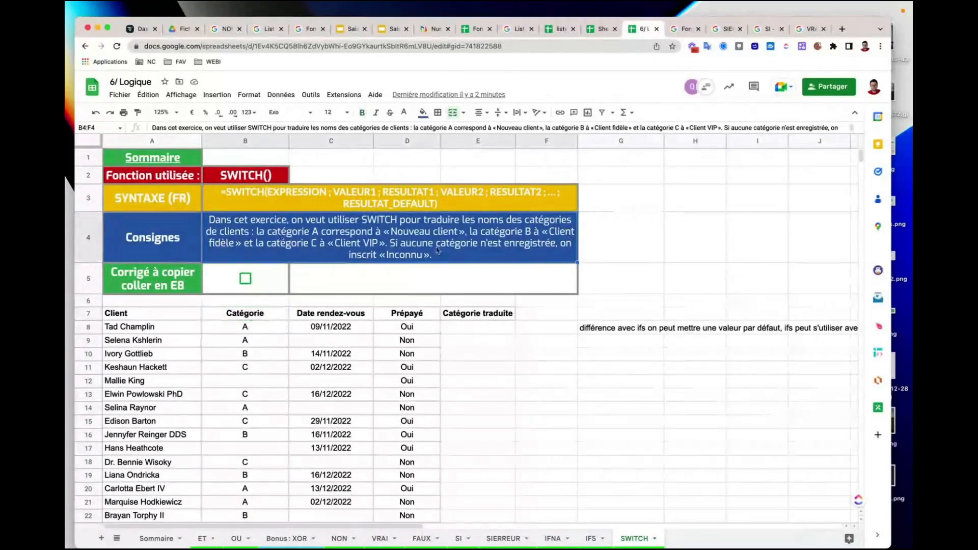
{"action": "double_click", "coordinate": [332, 262]}
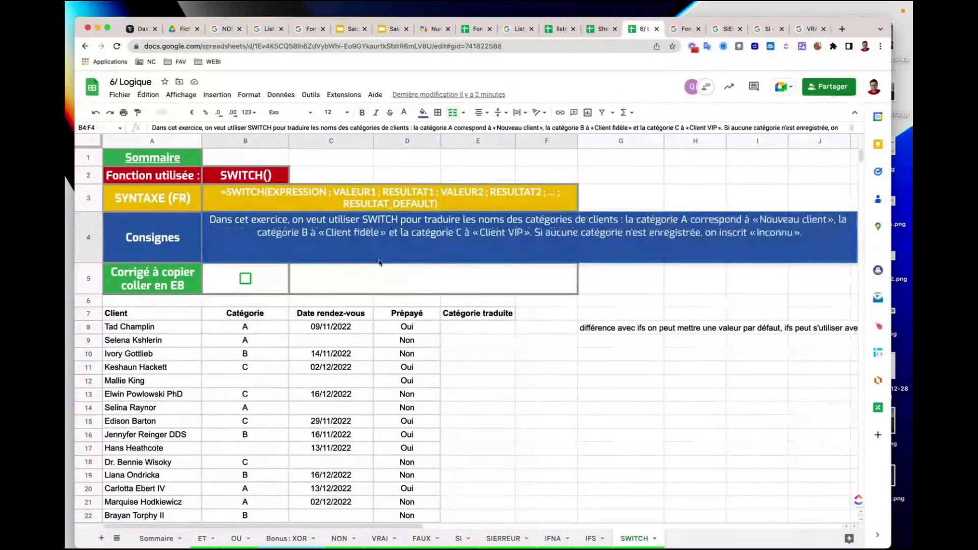
{"action": "left_click", "coordinate": [469, 327]}
{"action": "left_click", "coordinate": [234, 329]}
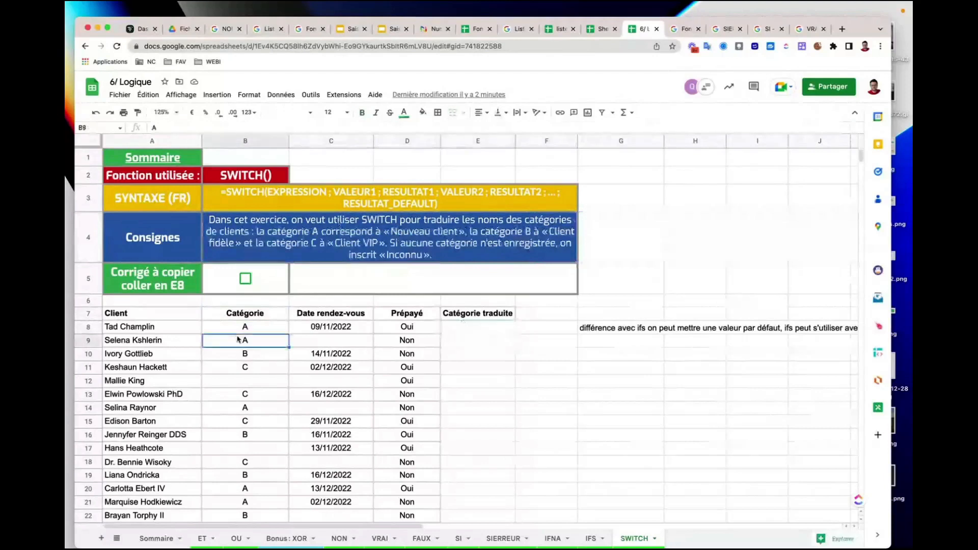
{"action": "left_click", "coordinate": [469, 329]}
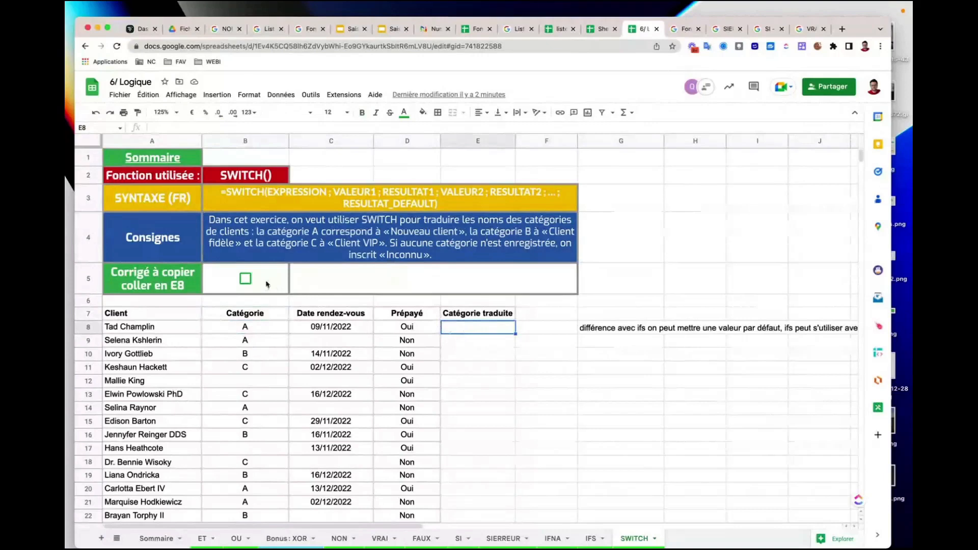
Reveal the corrected SWITCH formula using the B5 checkbox and read the note in G8 comparing it with IFS.
{"action": "left_click", "coordinate": [245, 279]}
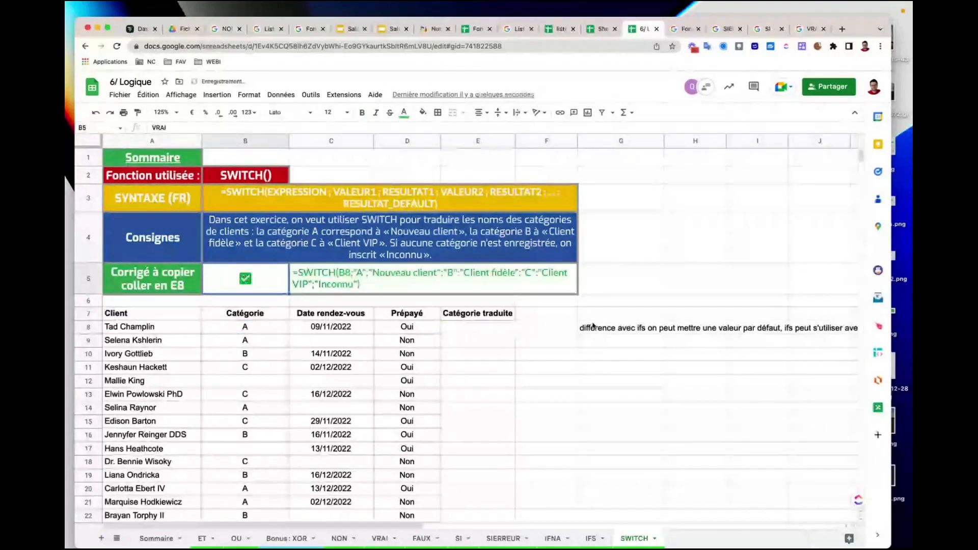
{"action": "scroll", "coordinate": [431, 281], "scroll_direction": "right", "scroll_amount": 2}
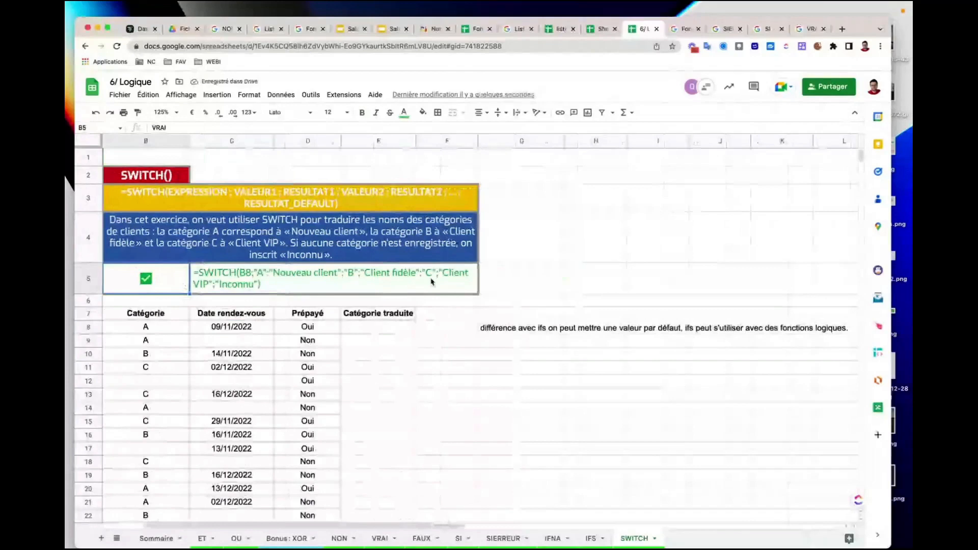
{"action": "scroll", "coordinate": [431, 281], "scroll_direction": "left", "scroll_amount": 2}
Apply the corrected SWITCH formula from C5 to E8:E27 and check the row with category D in B27.
{"action": "left_click", "coordinate": [348, 275]}
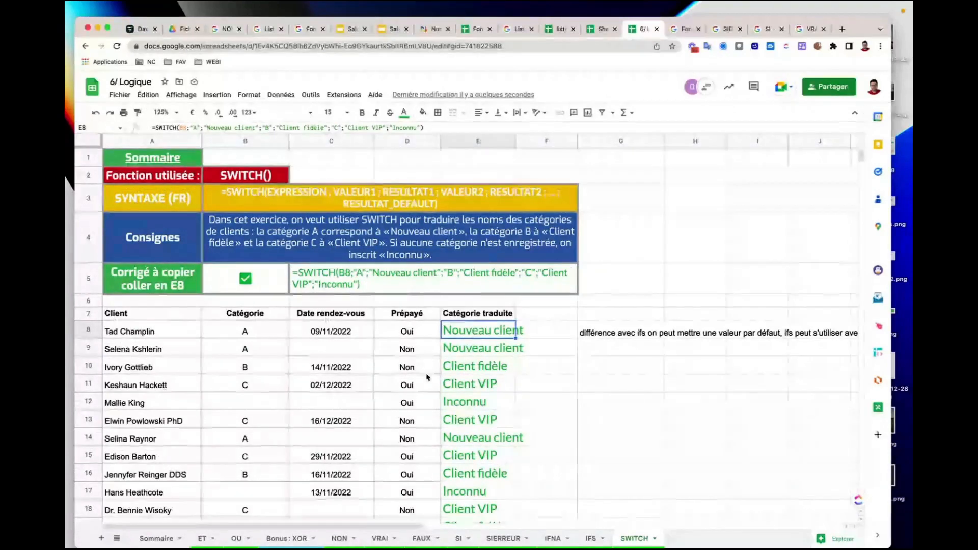
{"action": "scroll", "coordinate": [427, 377], "scroll_direction": "down", "scroll_amount": 5}
{"action": "left_click", "coordinate": [240, 447]}
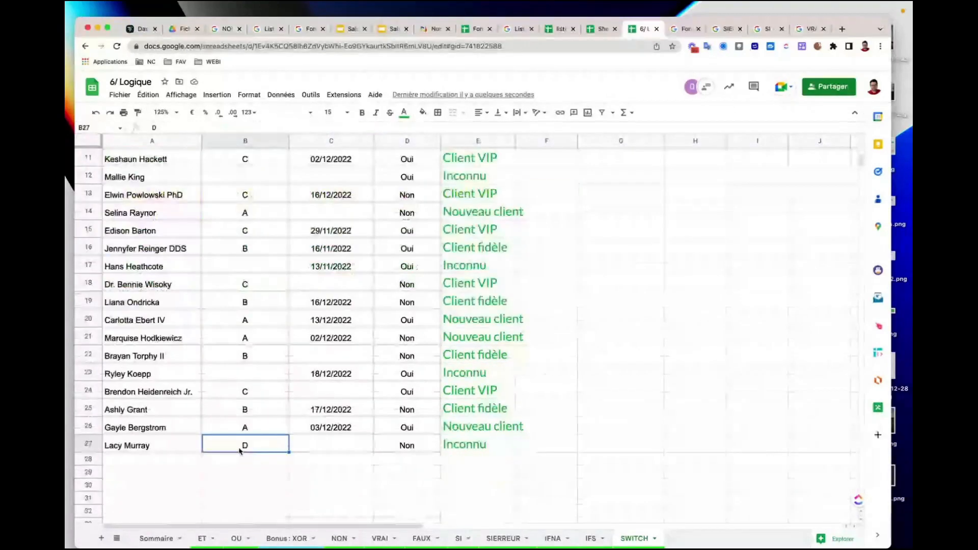
Compare the empty category in B23 with its translation in E23, and examine the expression, "A" and "Inconnu" arguments of the SWITCH formula in C5.
{"action": "left_click", "coordinate": [241, 376]}
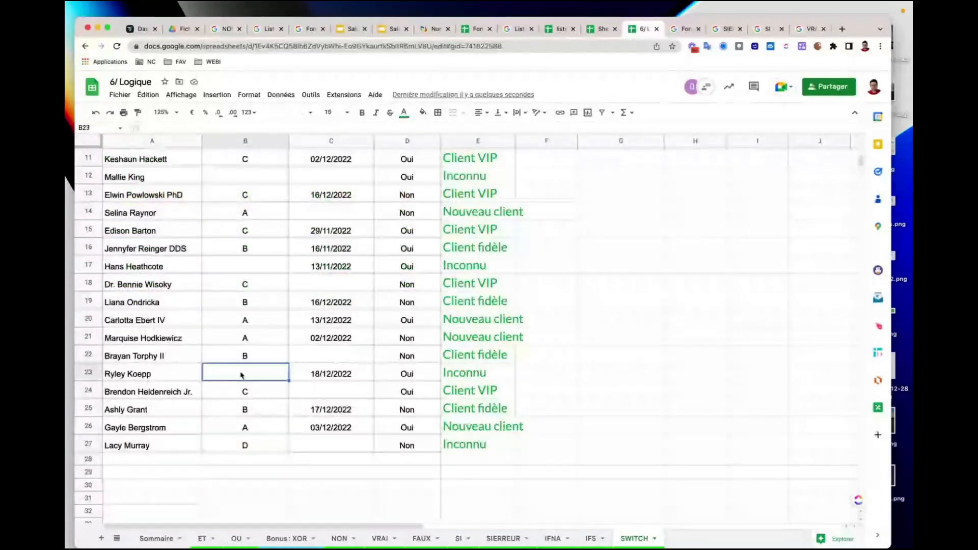
{"action": "left_click", "coordinate": [466, 371]}
{"action": "scroll", "coordinate": [445, 334], "scroll_direction": "up", "scroll_amount": 5}
{"action": "double_click", "coordinate": [351, 267]}
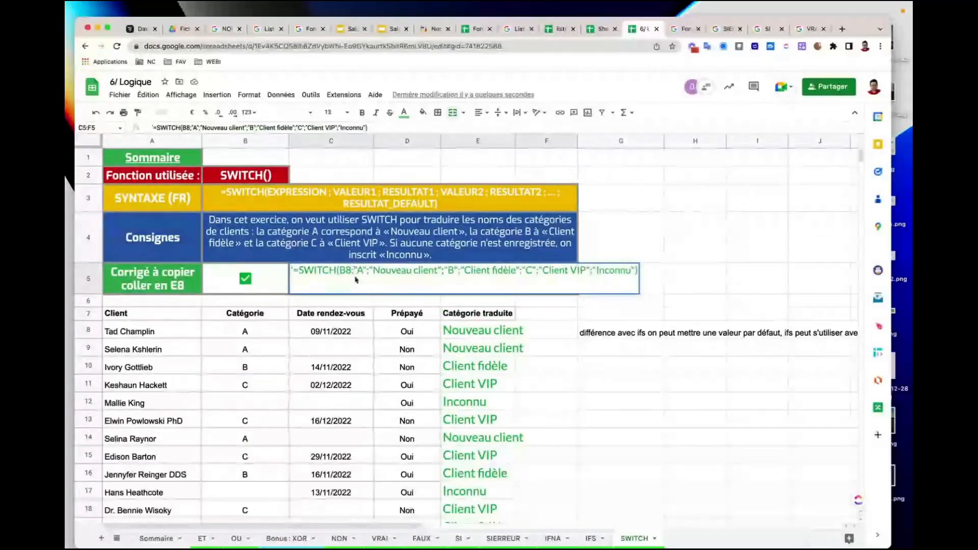
{"action": "mouse_move", "coordinate": [340, 270]}
{"action": "left_mouse_down"}
{"action": "mouse_move", "coordinate": [366, 270]}
{"action": "mouse_move", "coordinate": [354, 271]}
{"action": "left_mouse_up"}
{"action": "left_click", "coordinate": [365, 270]}
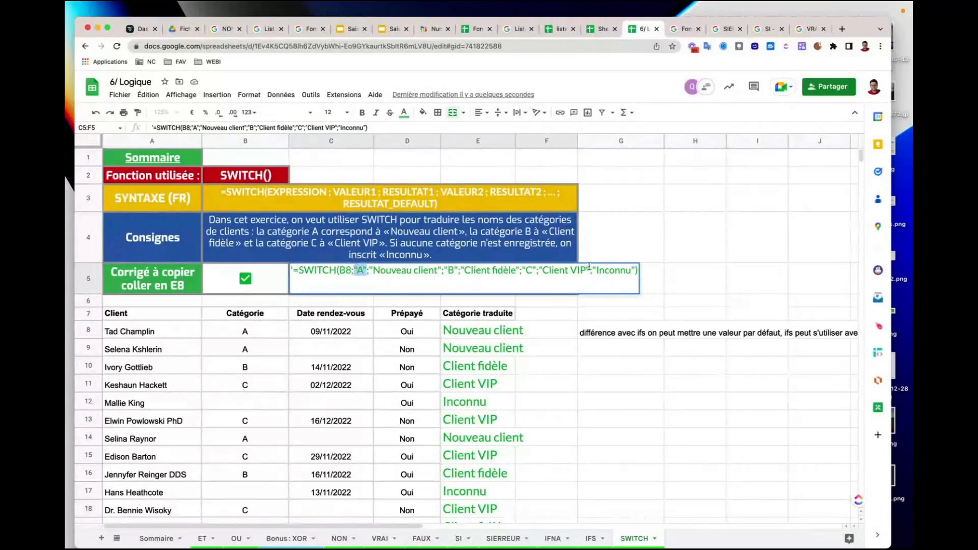
{"action": "left_click_drag", "start_coordinate": [591, 270], "coordinate": [637, 270]}
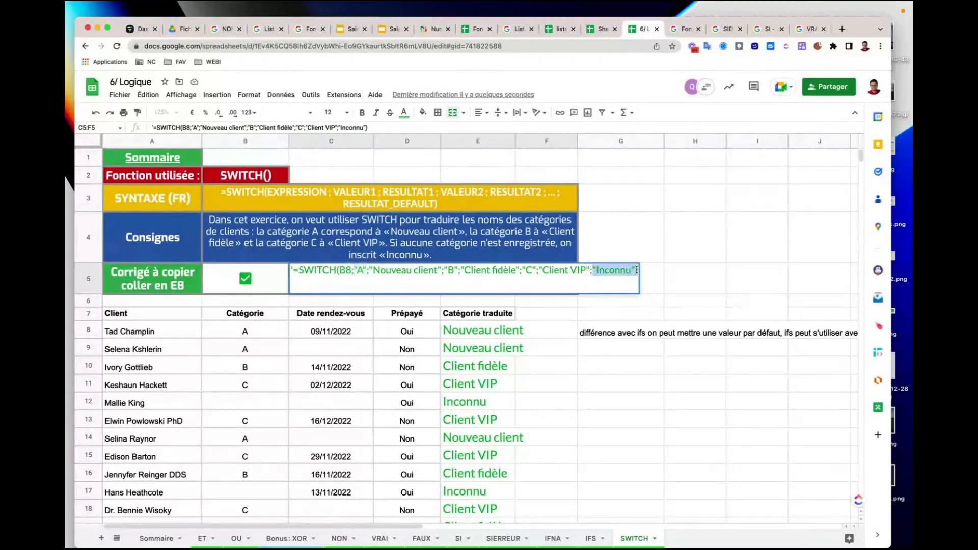
Check the category in B8 and review the entire corrected SWITCH formula in C5.
{"action": "left_click", "coordinate": [247, 332]}
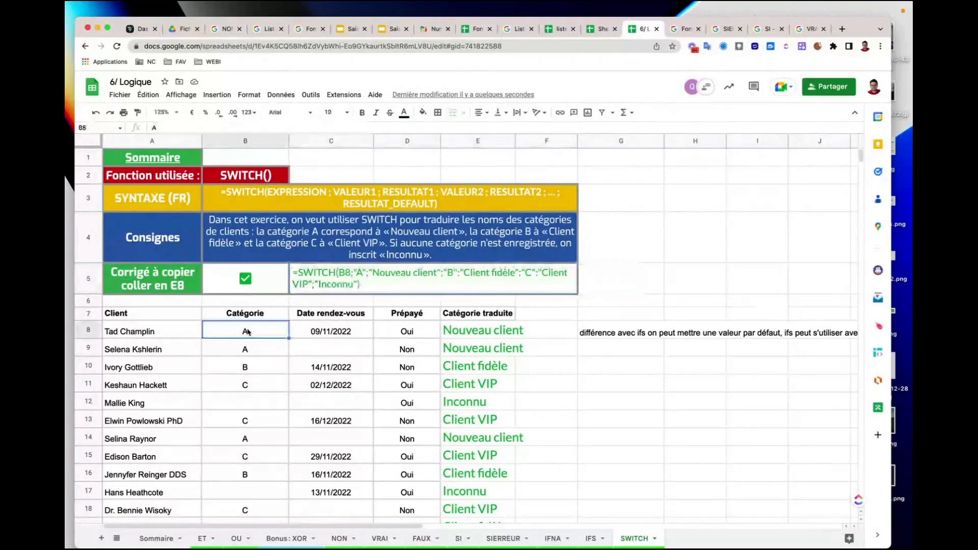
{"action": "double_click", "coordinate": [335, 286]}
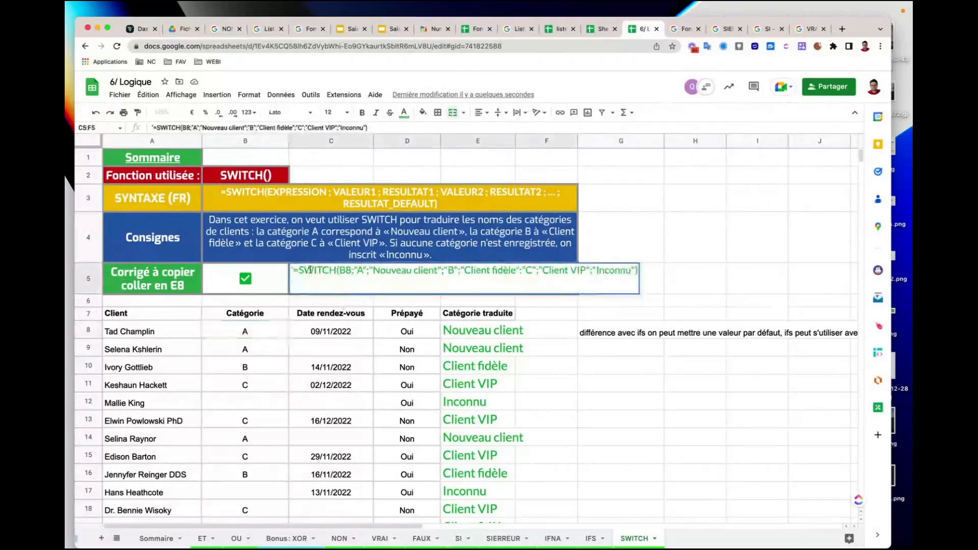
{"action": "left_click_drag", "start_coordinate": [295, 270], "coordinate": [693, 275]}
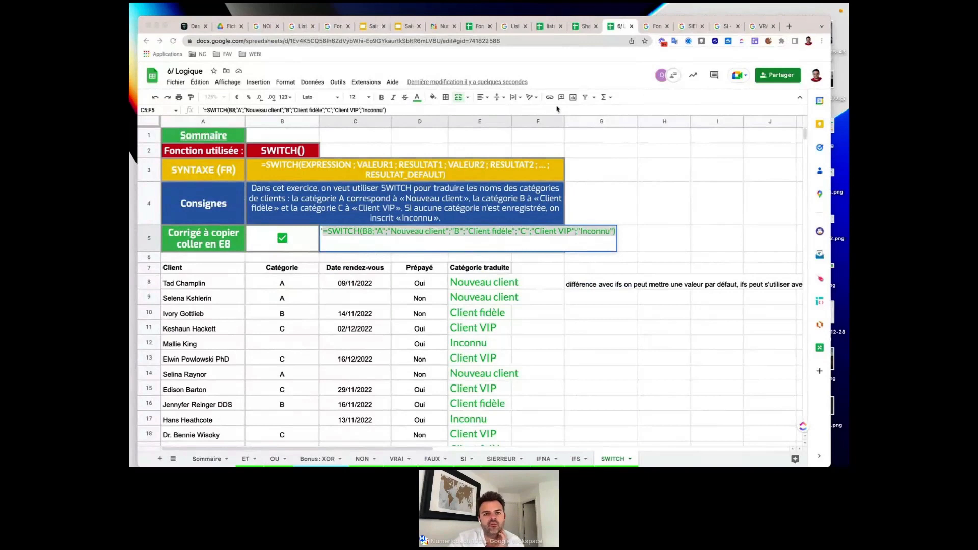
Leave the C5 formula unedited and look at the available help resources, including the function list, before returning to the sheet.
{"action": "left_click", "coordinate": [395, 82]}
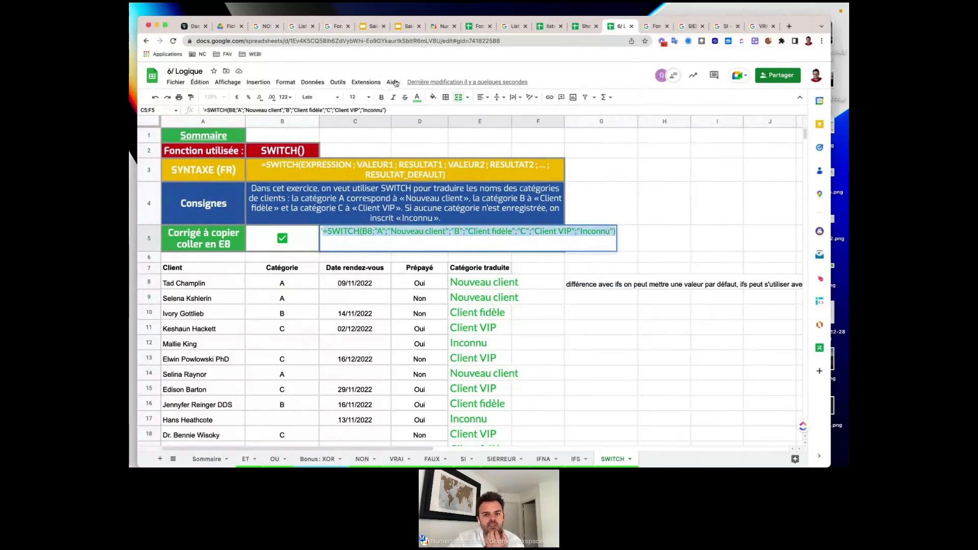
{"action": "key", "text": "Escape"}
{"action": "left_click", "coordinate": [393, 82]}
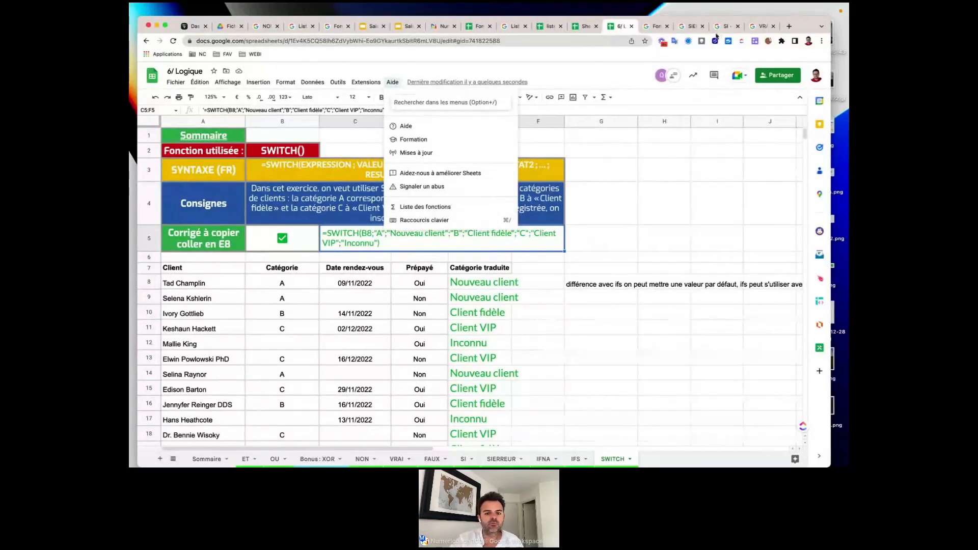
{"action": "left_click", "coordinate": [338, 325]}
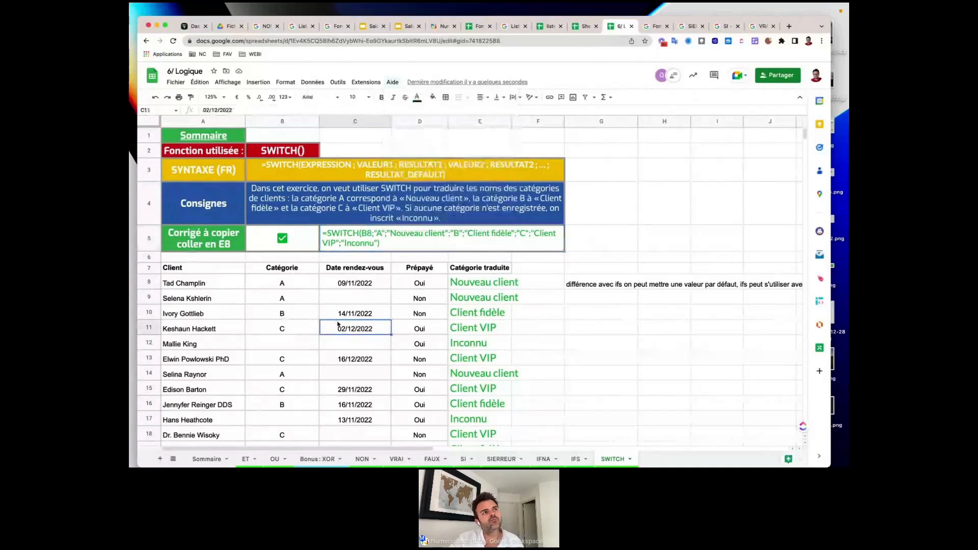